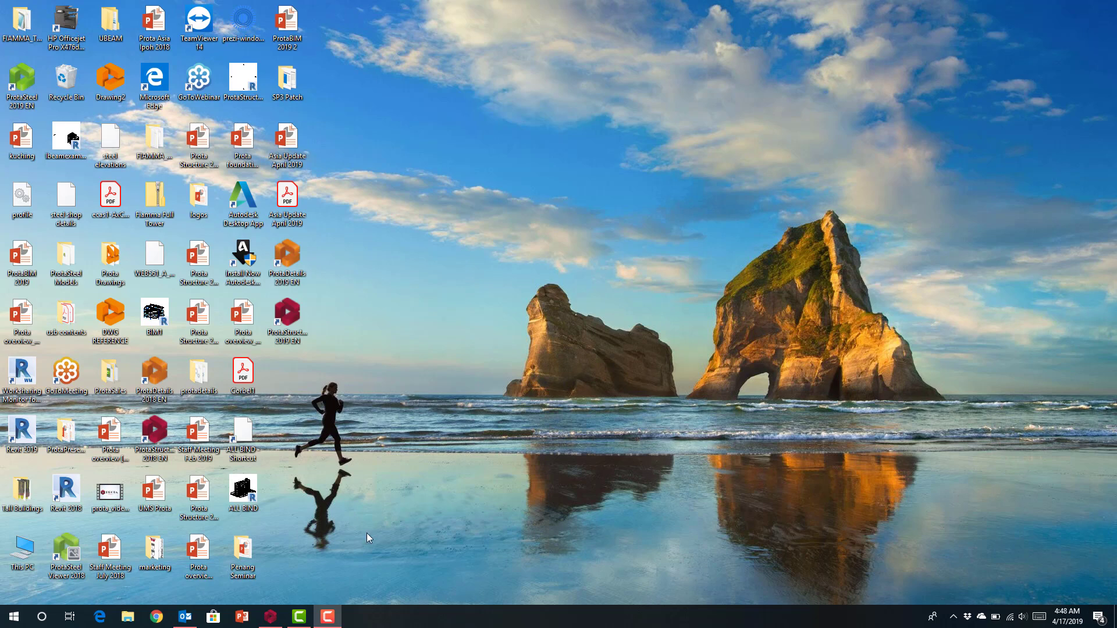
Step: Switch to ProtaStructure and examine the ConstructSing 3D model from another angle
click(268, 617)
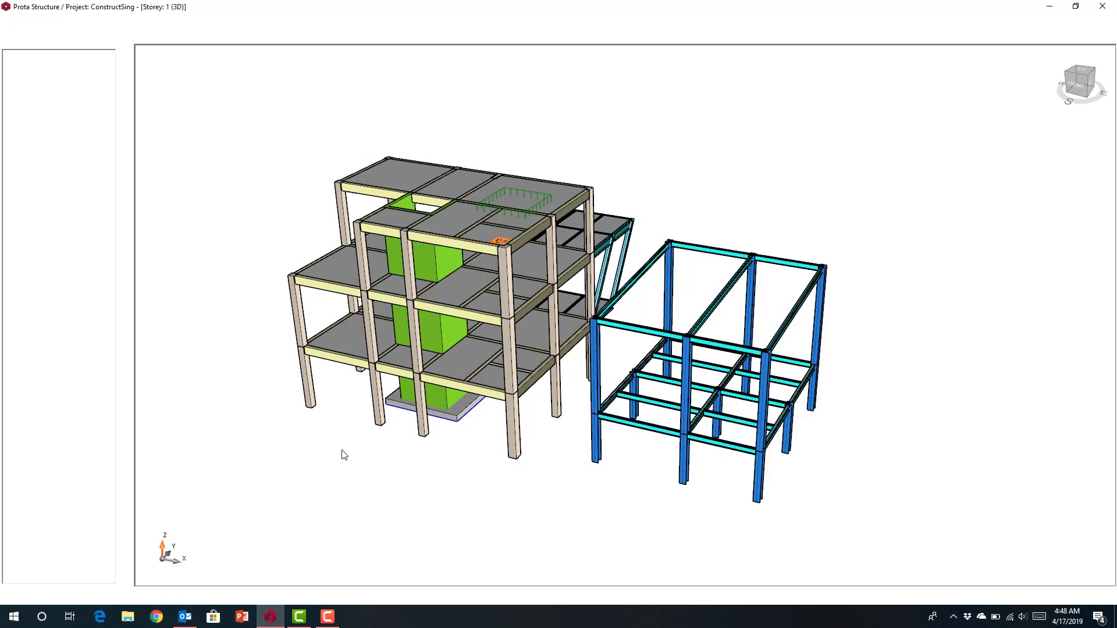
mouse_move(619, 476)
middle_down()
mouse_move(631, 473)
mouse_move(624, 486)
mouse_move(664, 467)
mouse_move(496, 491)
mouse_move(457, 478)
mouse_move(626, 464)
mouse_move(635, 487)
middle_up()
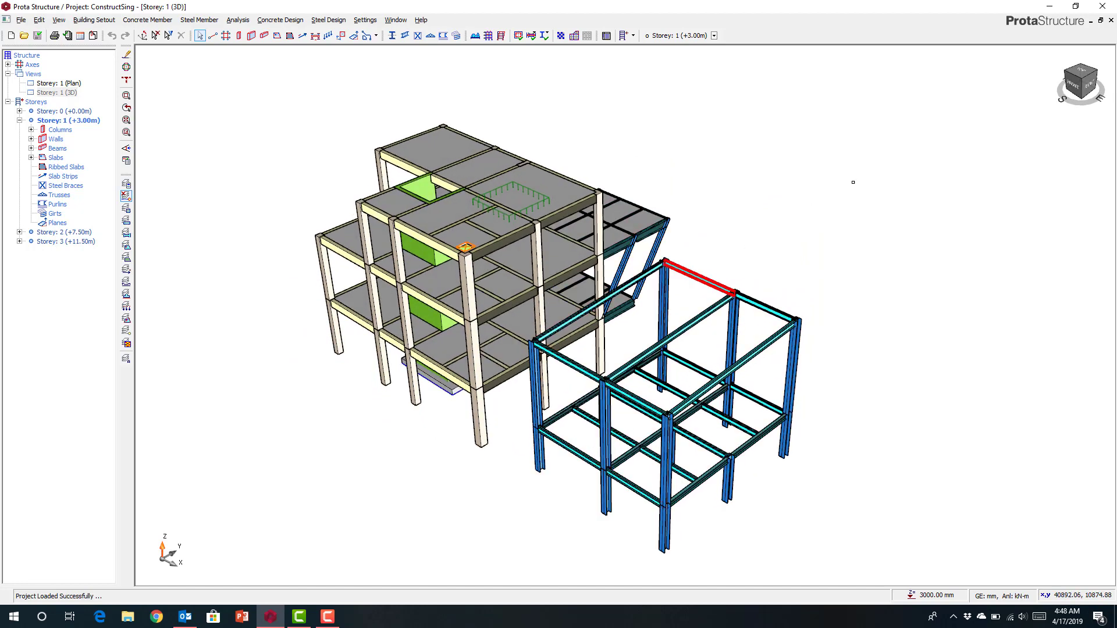
click(1051, 8)
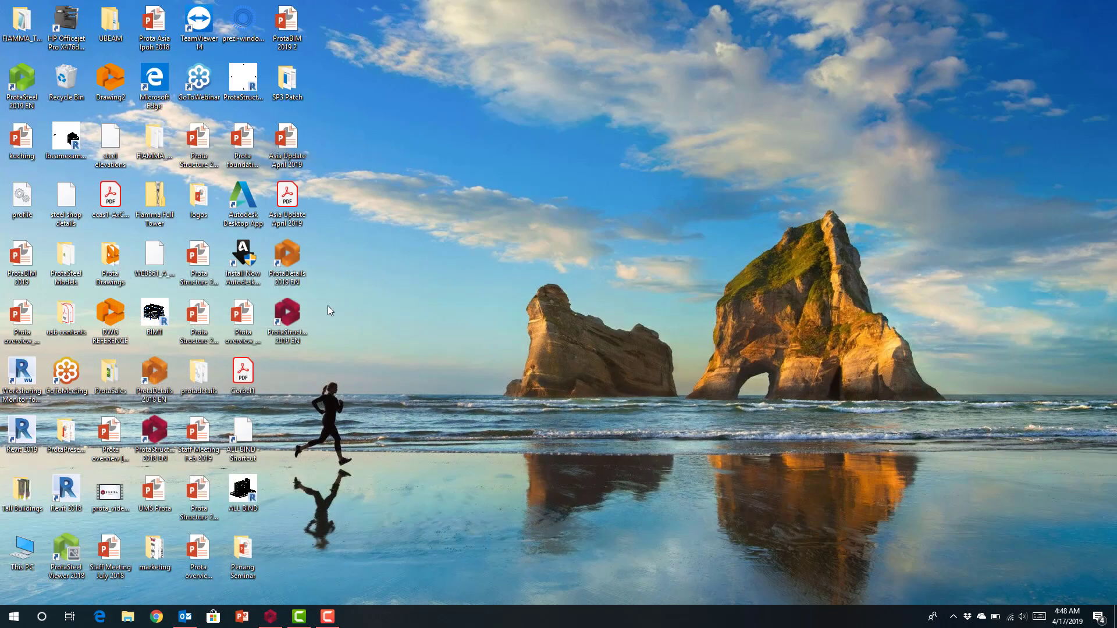
Step: Launch Revit 2019 and create a new project from the ProtaStructure_Metric_2019.rte template
double_click(23, 430)
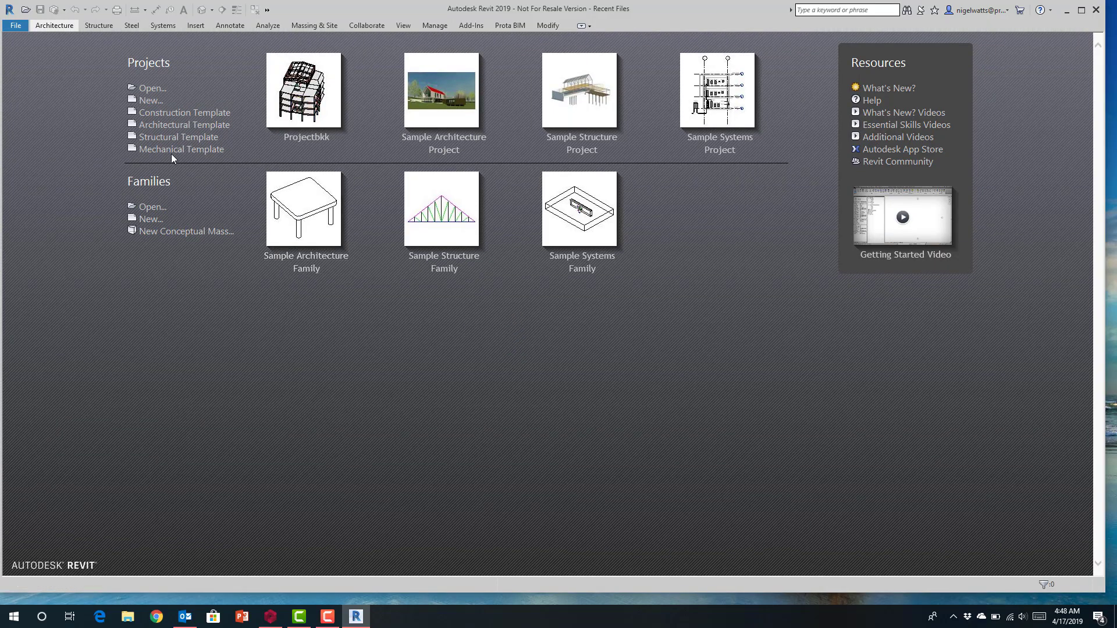
click(158, 112)
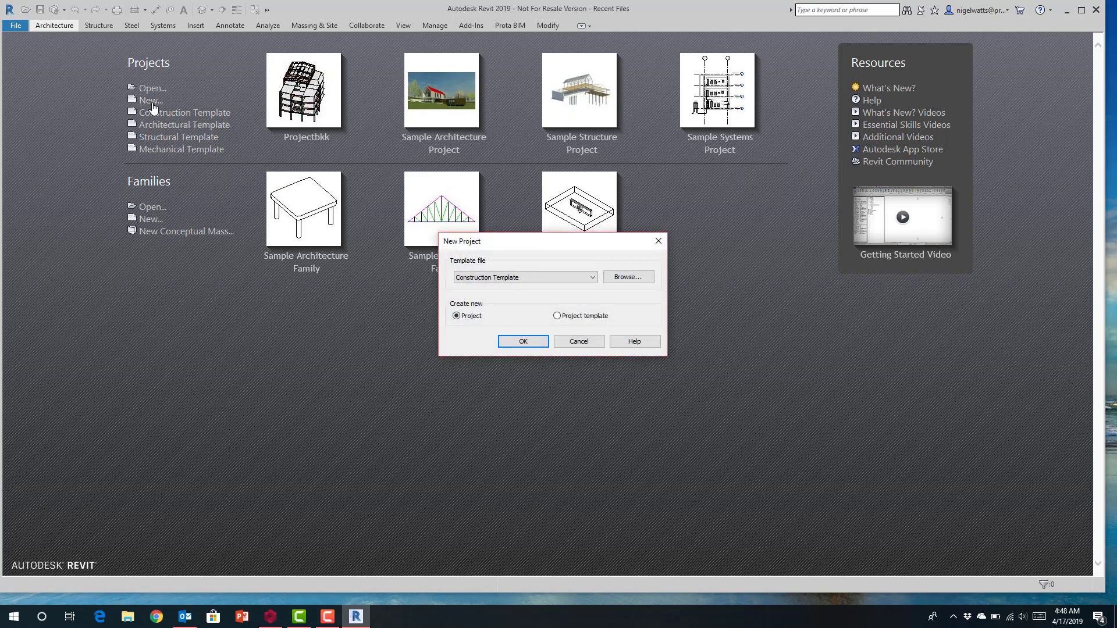
click(623, 278)
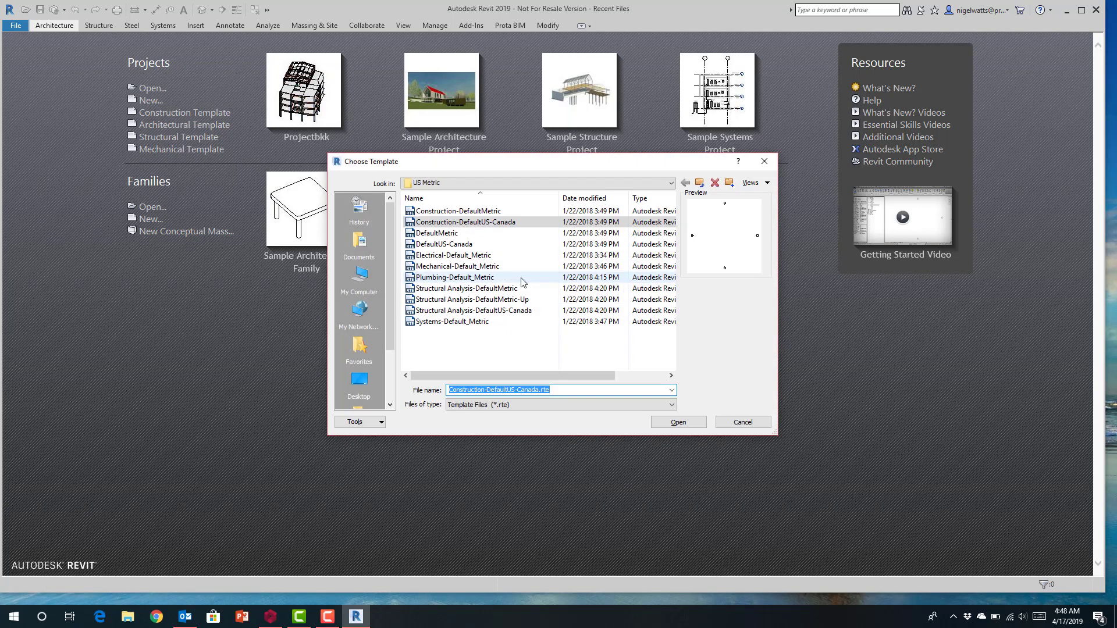
click(356, 210)
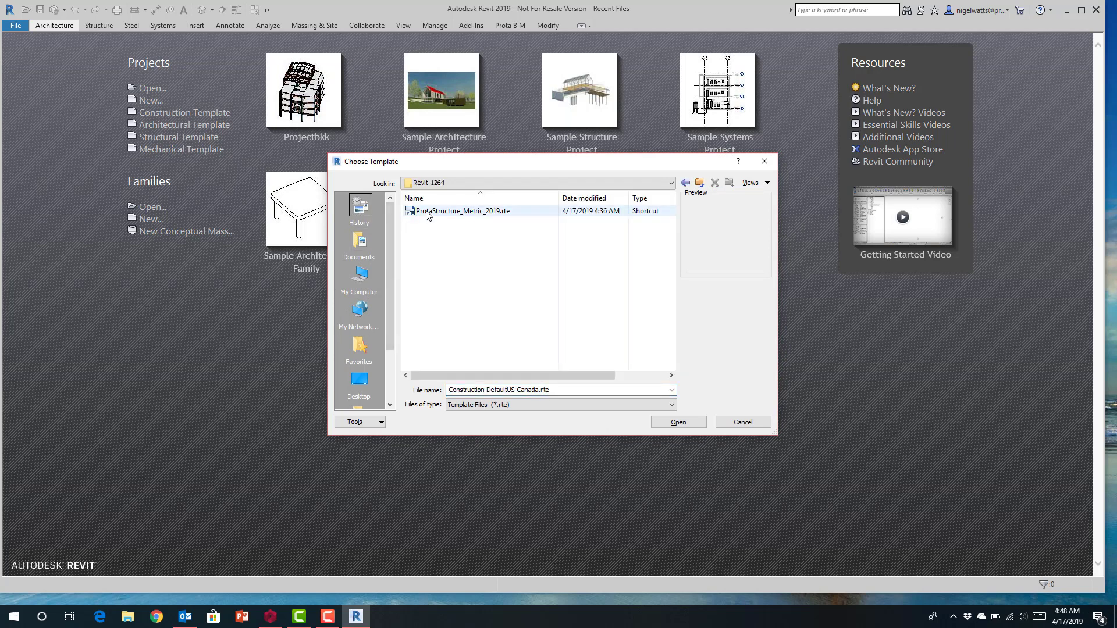
click(427, 213)
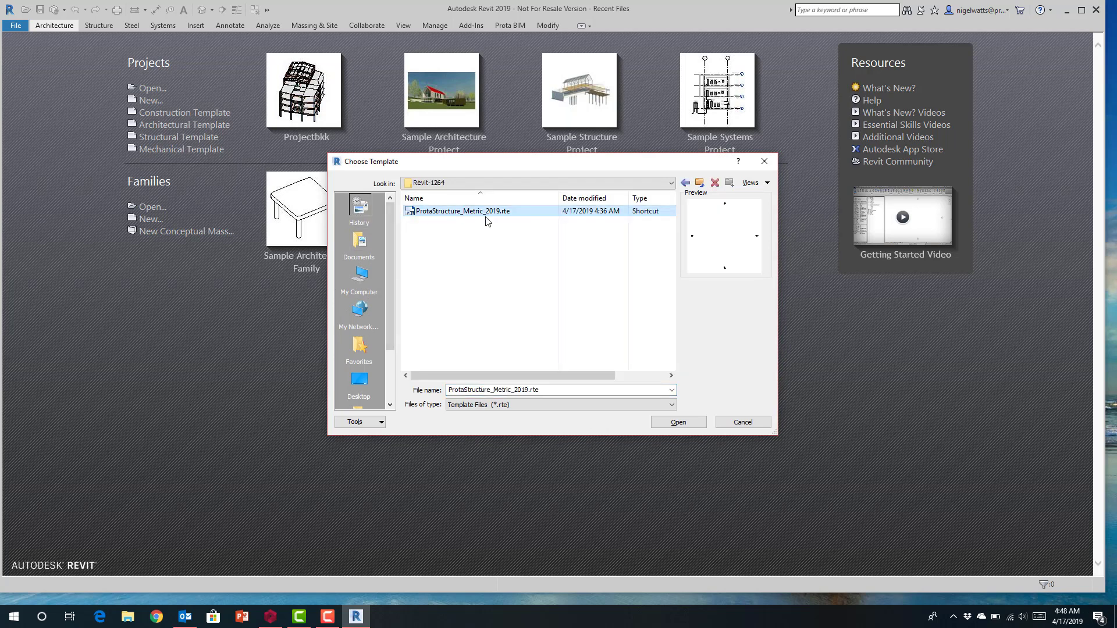
click(680, 423)
click(523, 342)
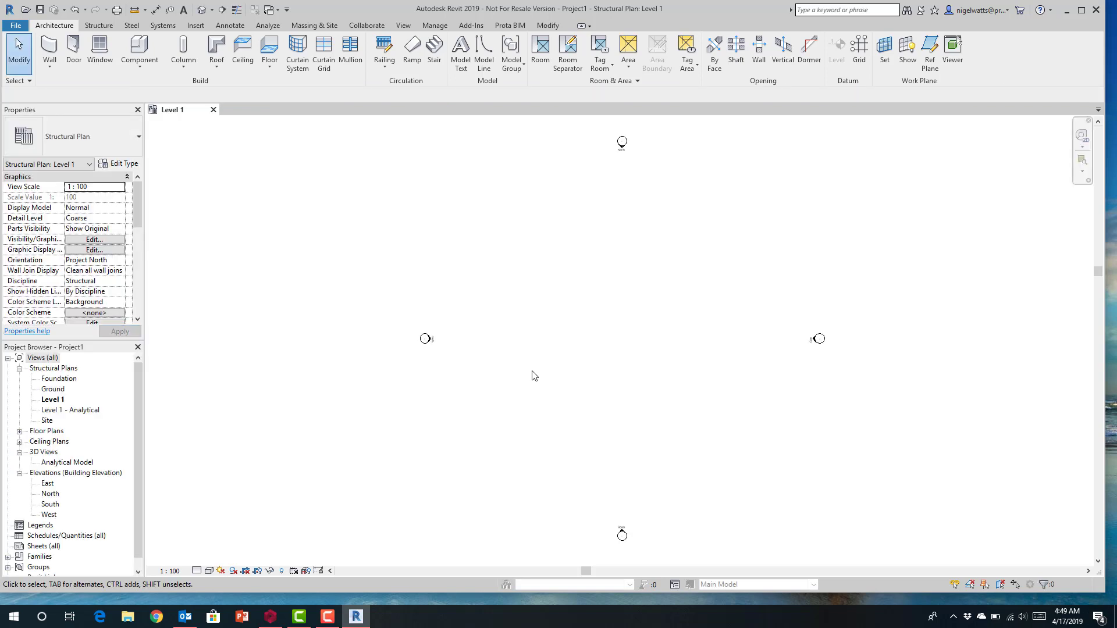
Step: Start an import from ProtaStructure and load ConstructSing.Prota from the ConstructSing folder in ProtaData2018
click(509, 26)
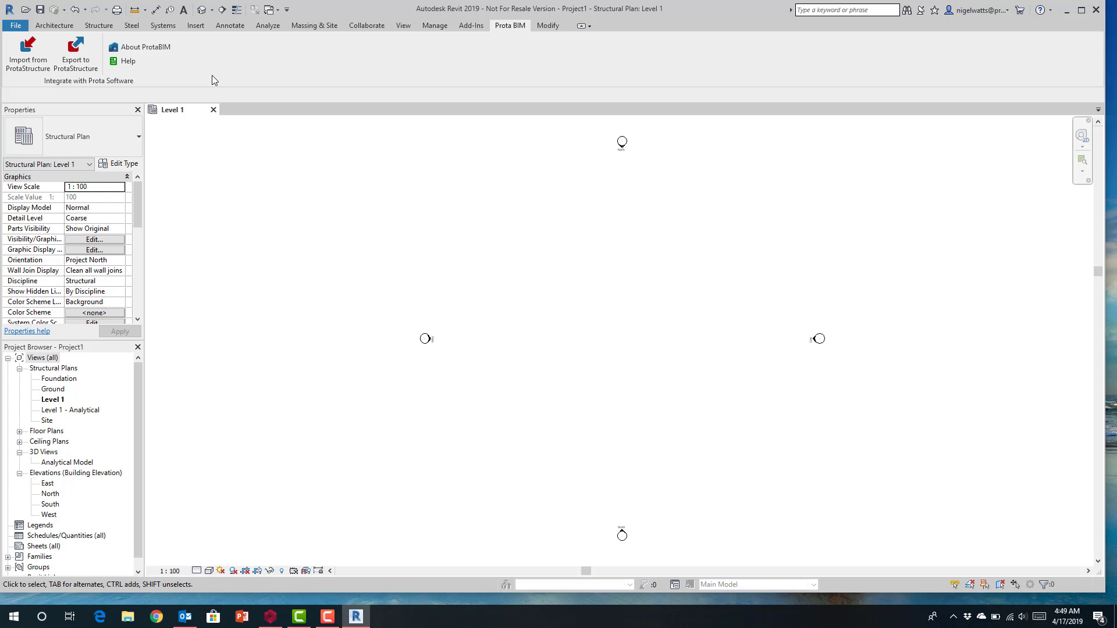
click(28, 62)
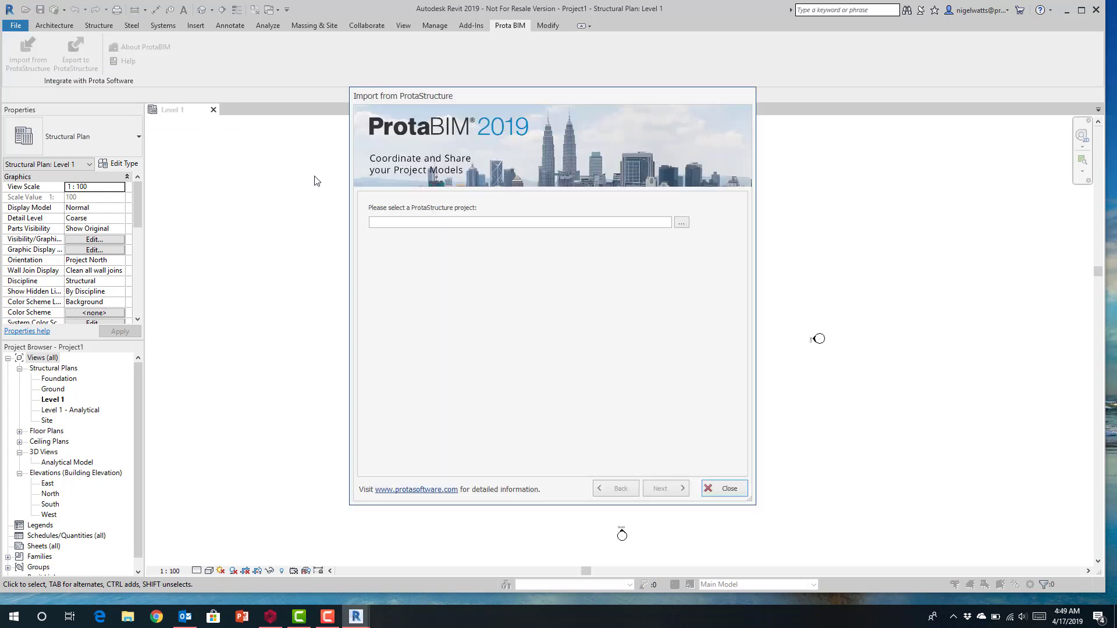
click(681, 223)
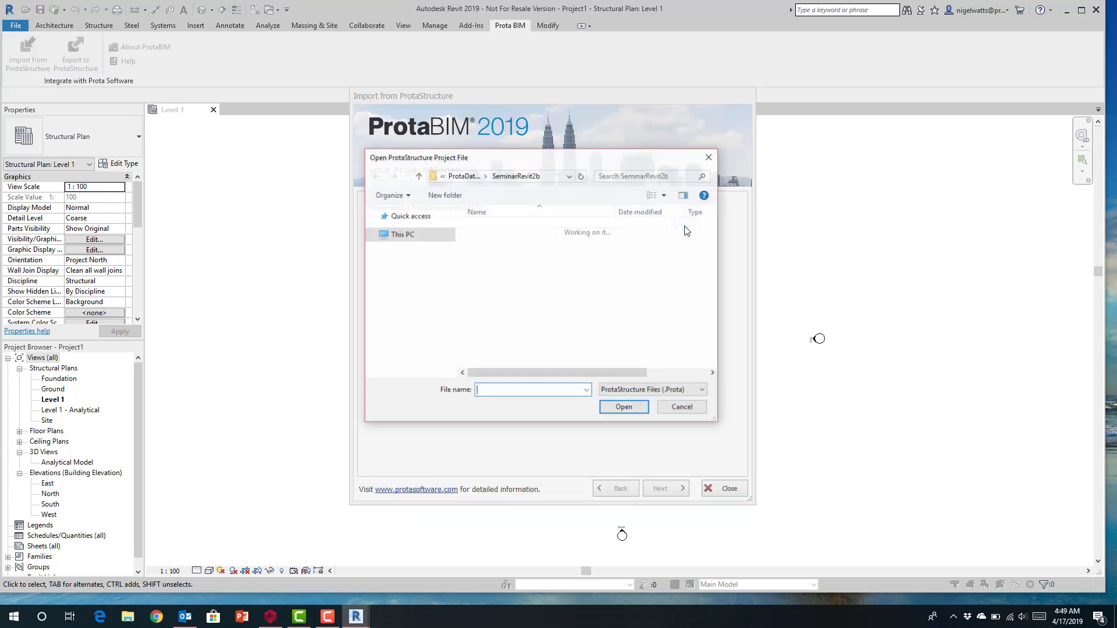
click(419, 176)
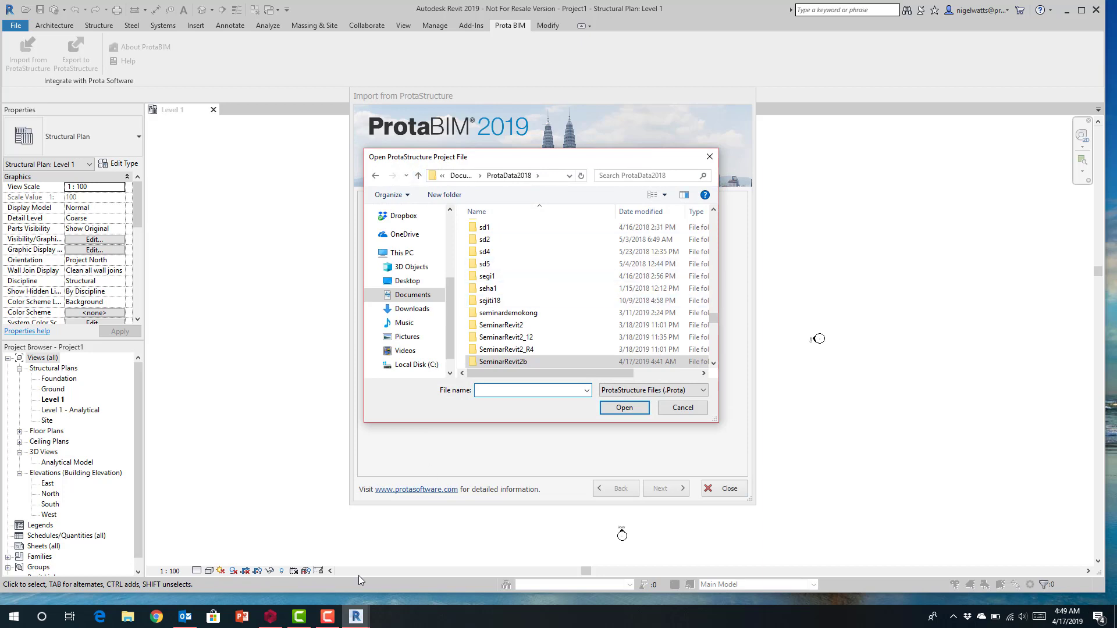
mouse_move(266, 622)
click(714, 284)
drag(714, 285, 715, 233)
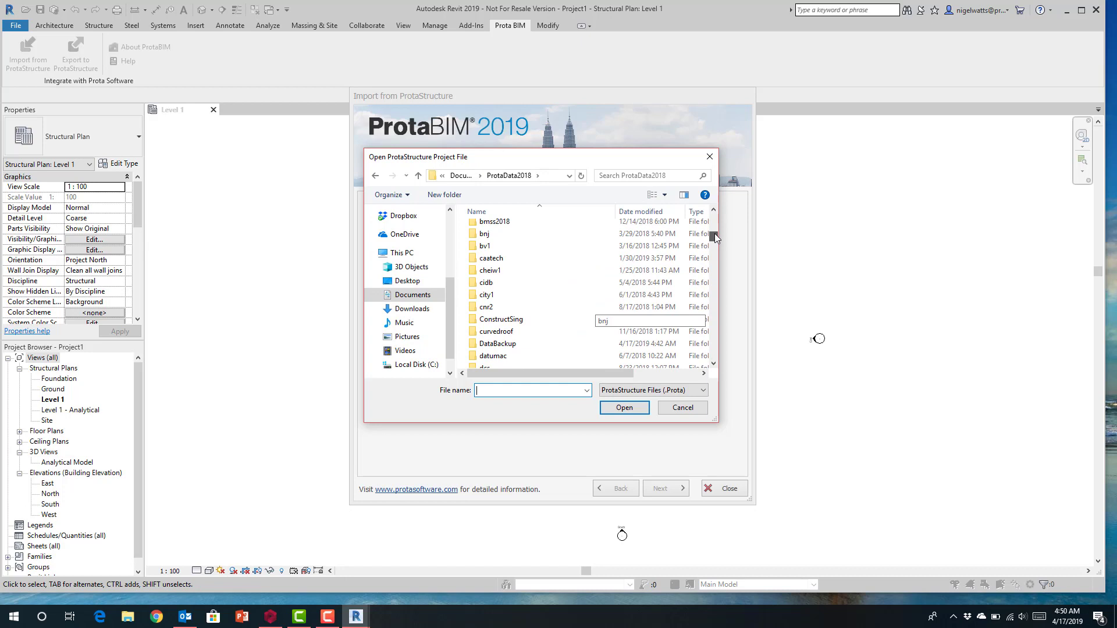
double_click(523, 323)
click(494, 245)
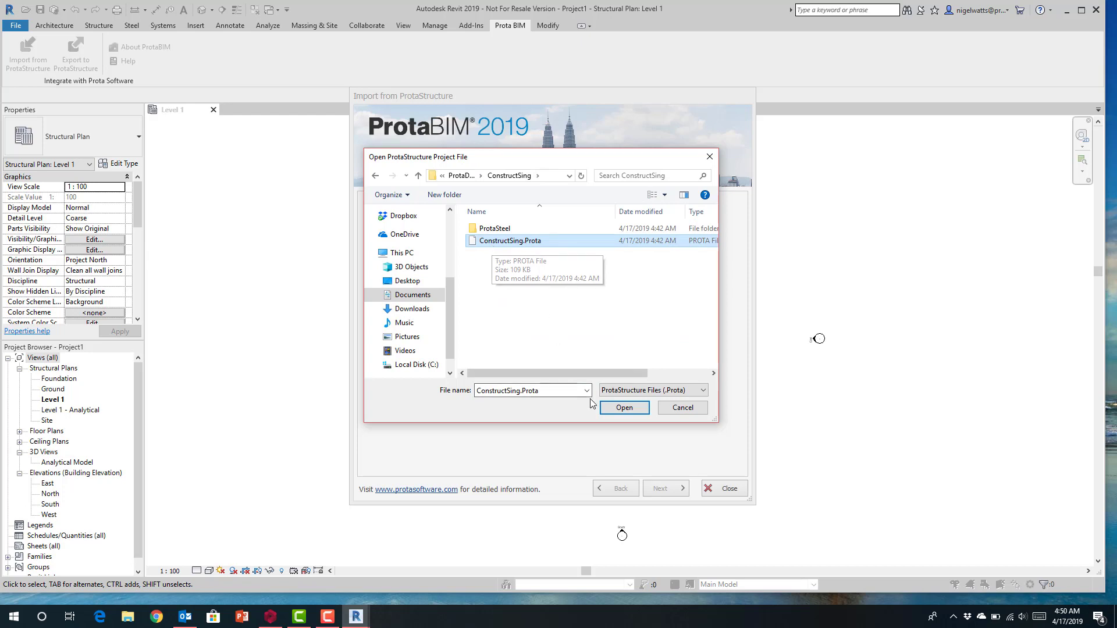
click(624, 407)
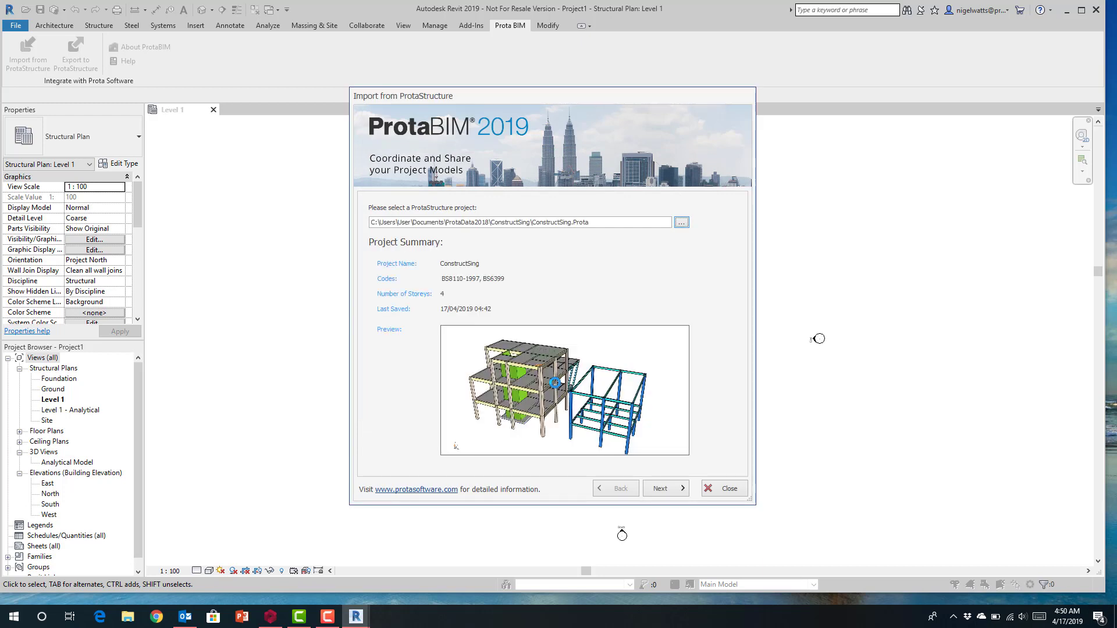
Step: Run a first time import of all levels and all structural member types into the Revit project
click(666, 491)
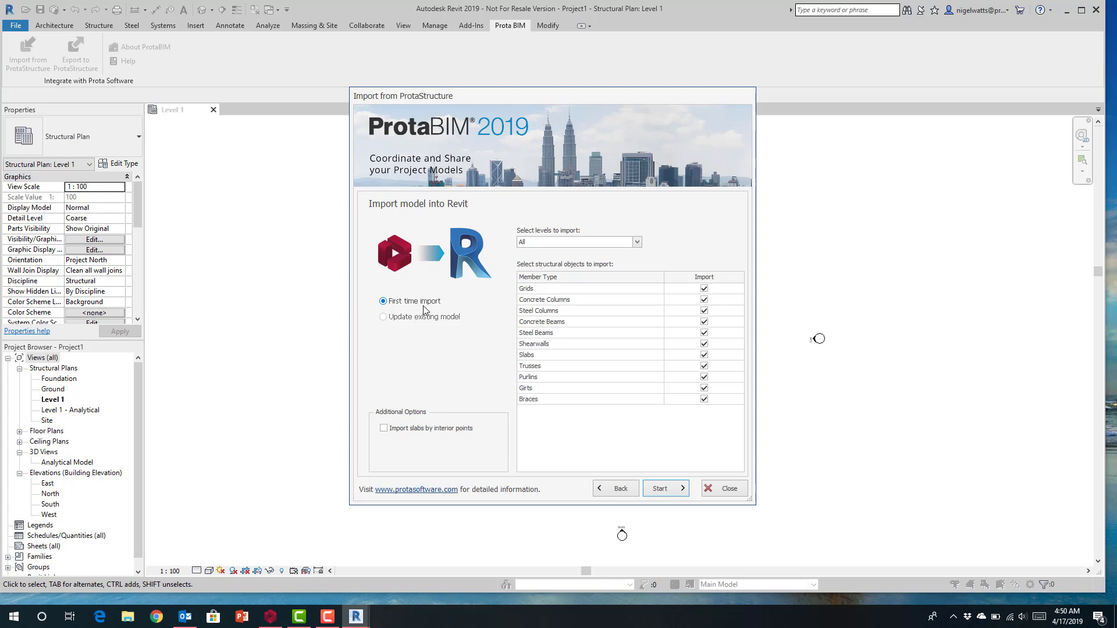
click(637, 242)
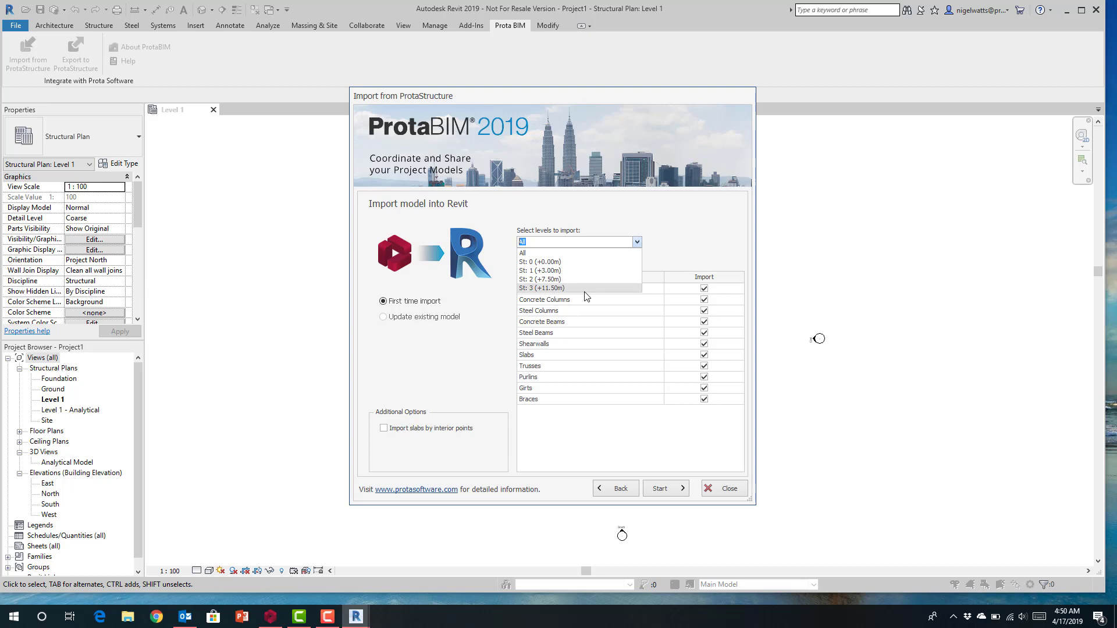
click(532, 254)
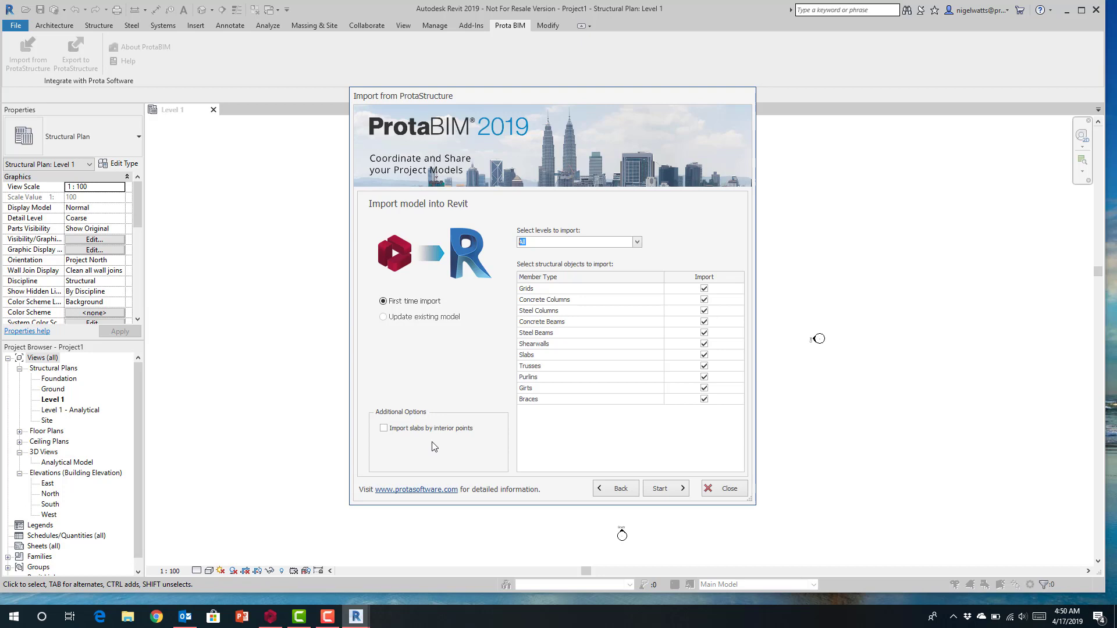
click(668, 490)
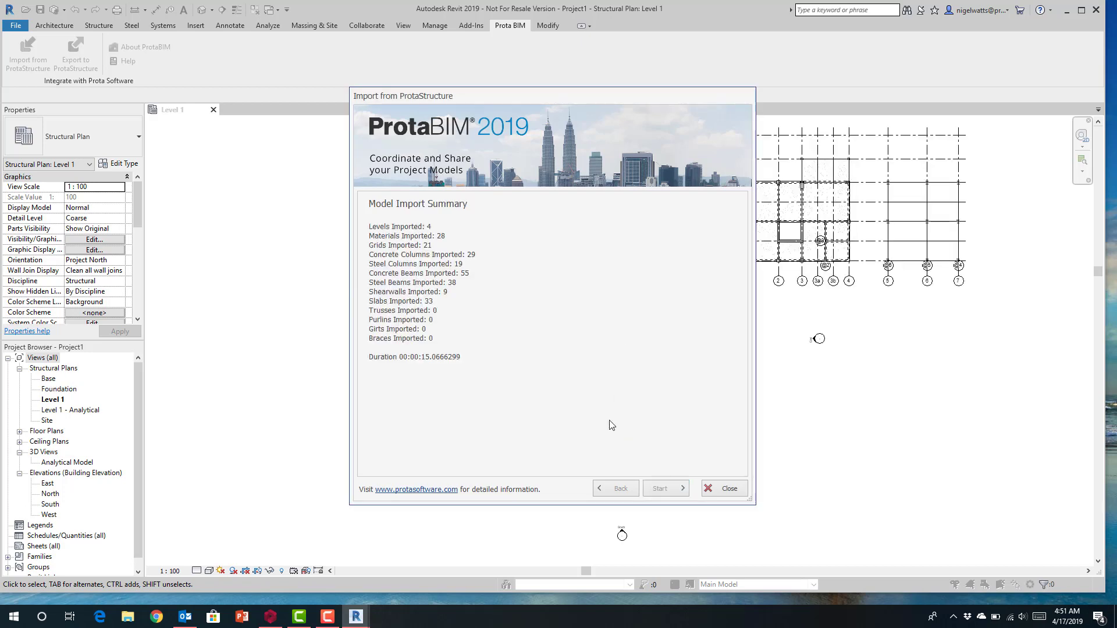
click(724, 488)
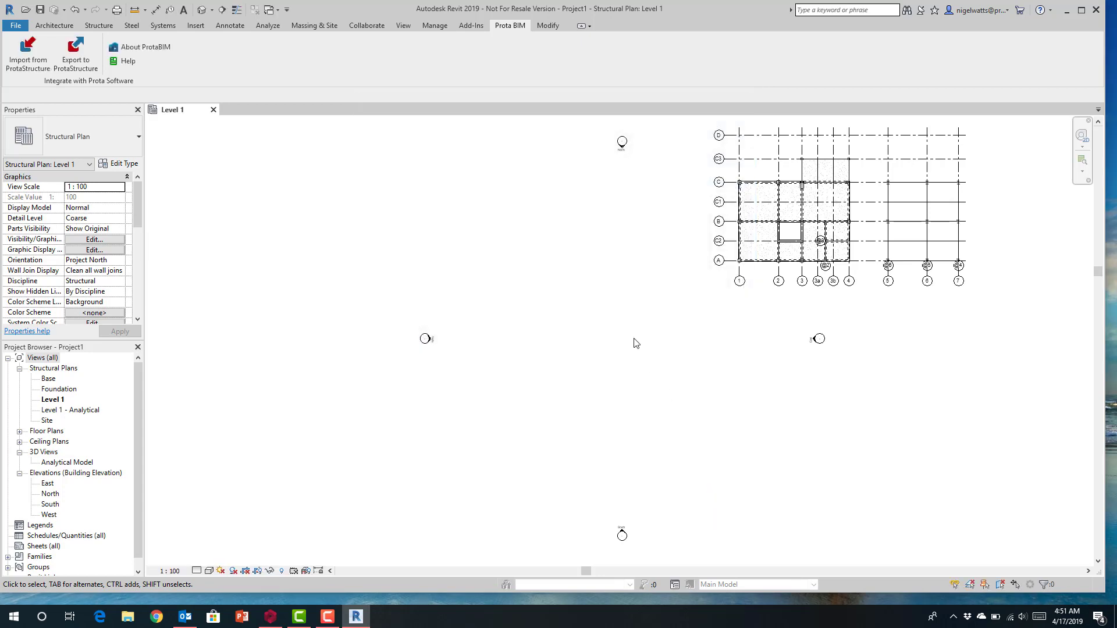
Step: Create the default 3D view of the imported model and set its visual style to Shaded
scroll(579, 324, up, 3)
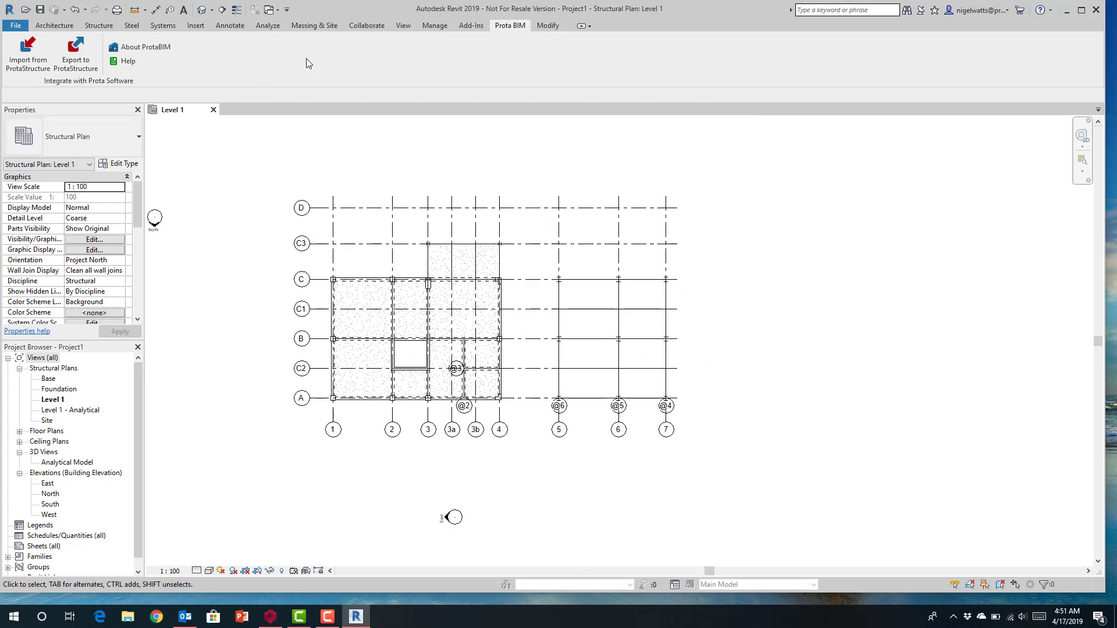
click(402, 26)
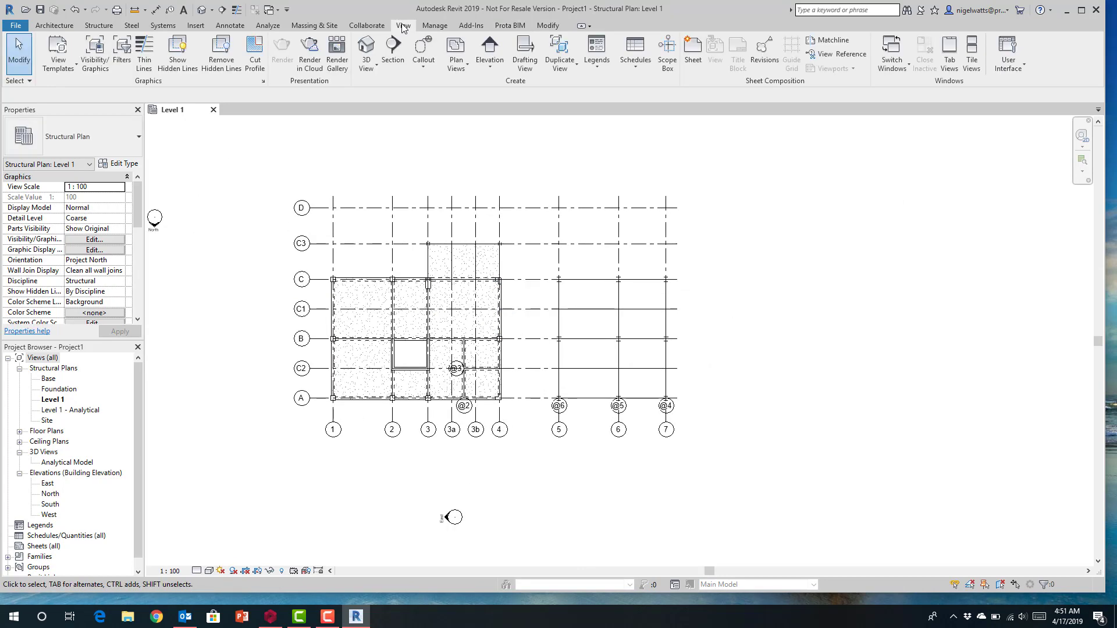
click(366, 49)
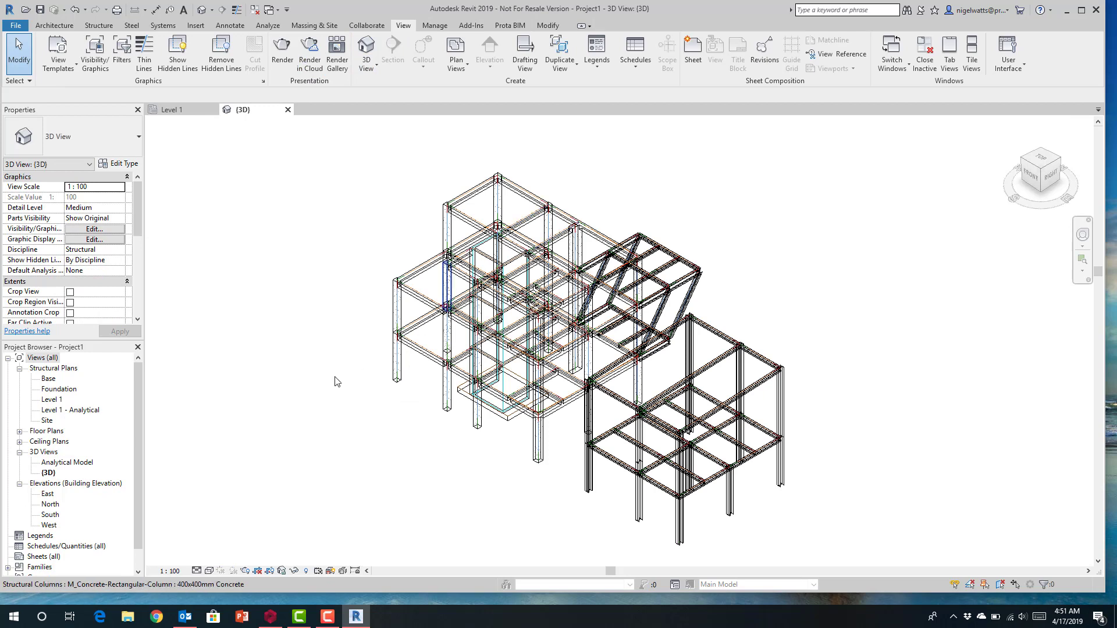
click(209, 571)
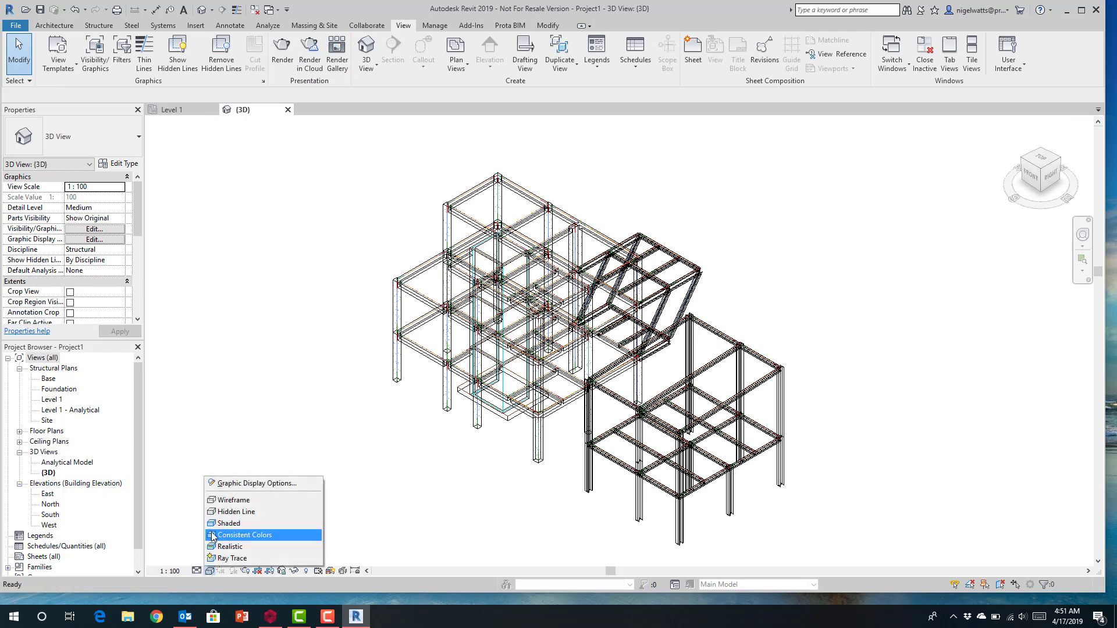
click(228, 524)
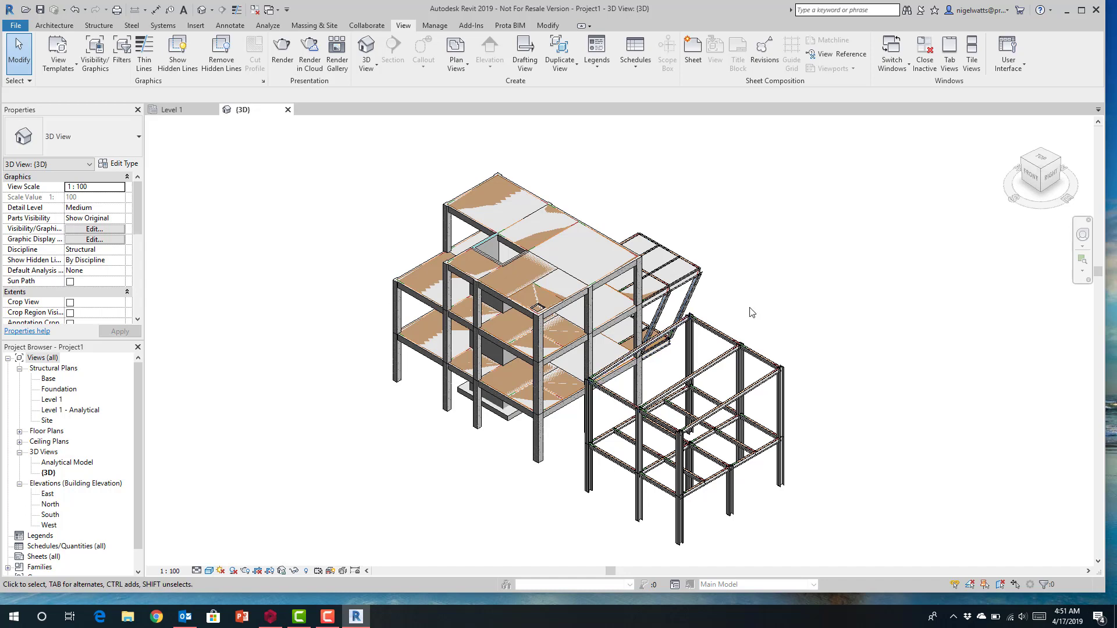
Step: Hide the Analytical Braces category in the 3D view's visibility/graphic overrides
scroll(560, 276, up, 2)
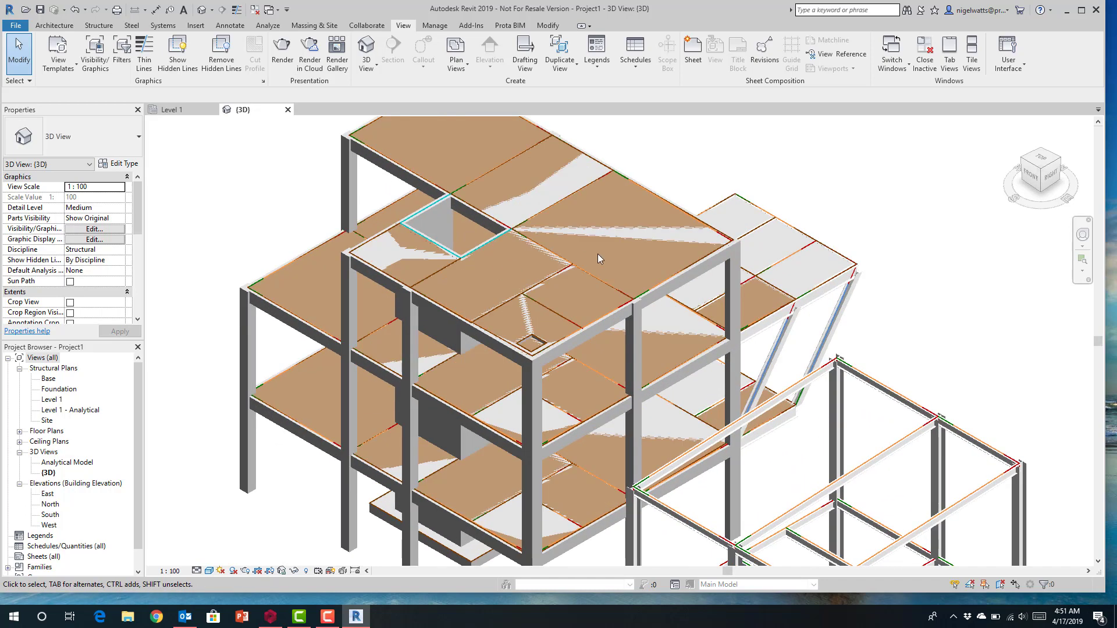
click(86, 229)
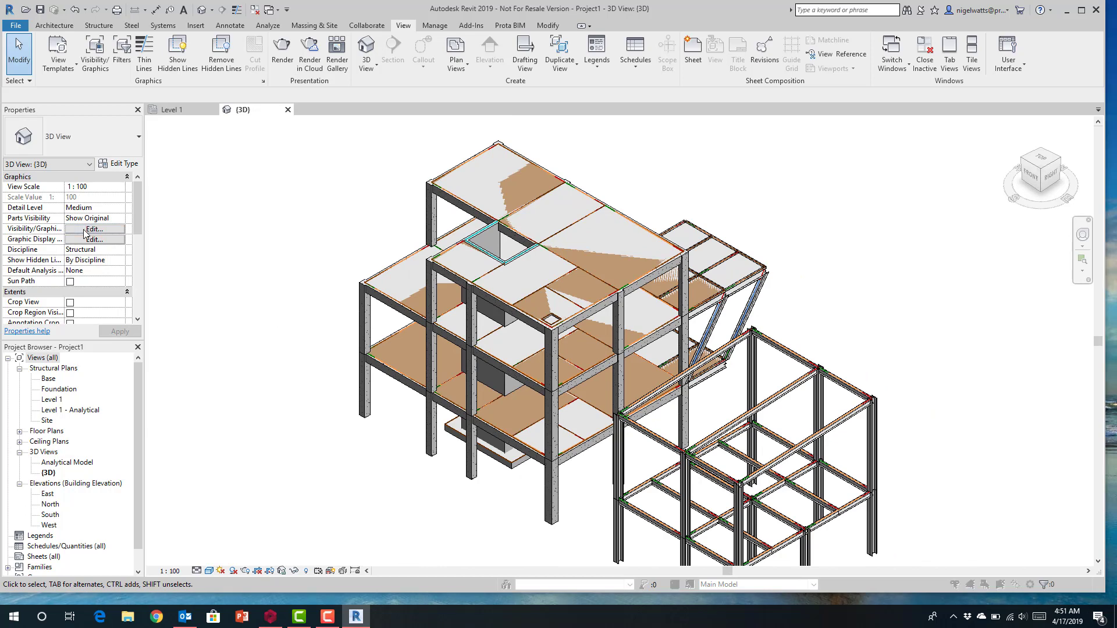
click(748, 137)
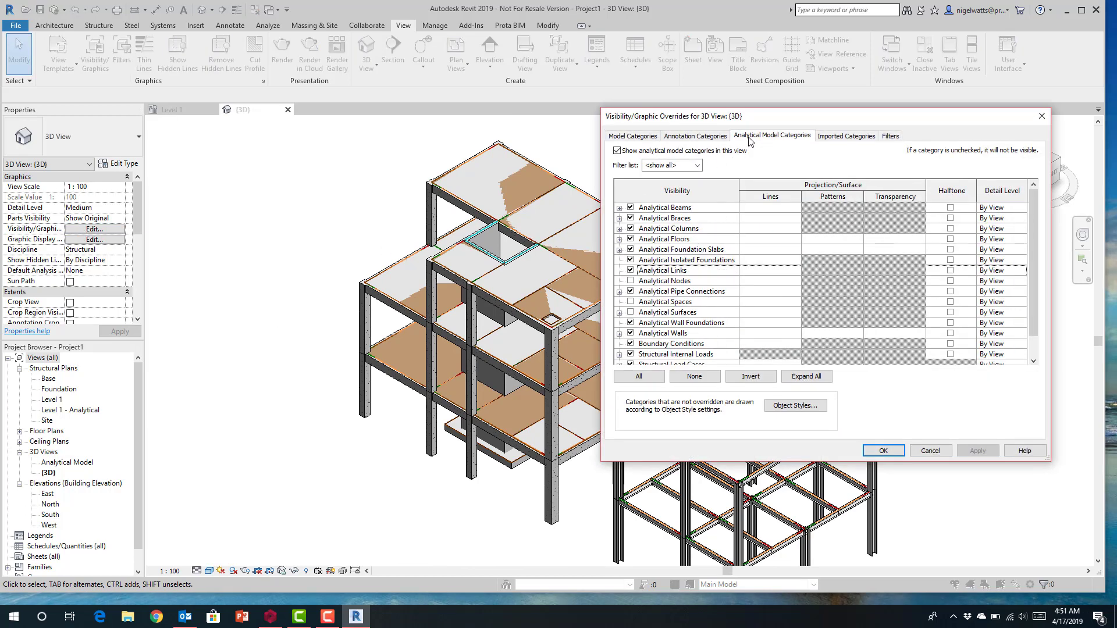
click(630, 218)
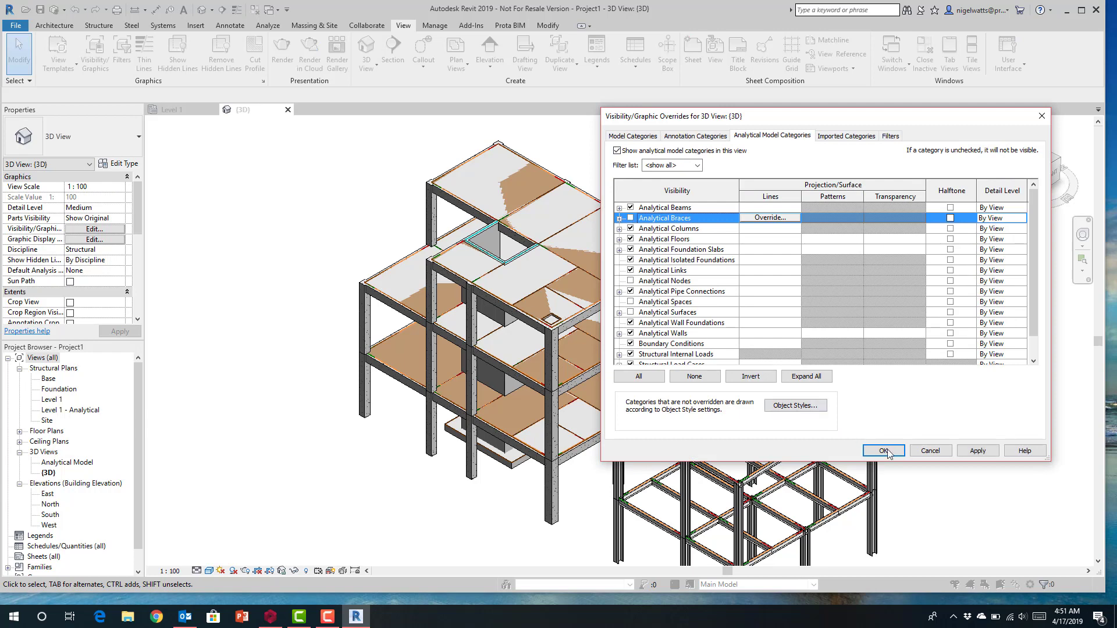
click(973, 451)
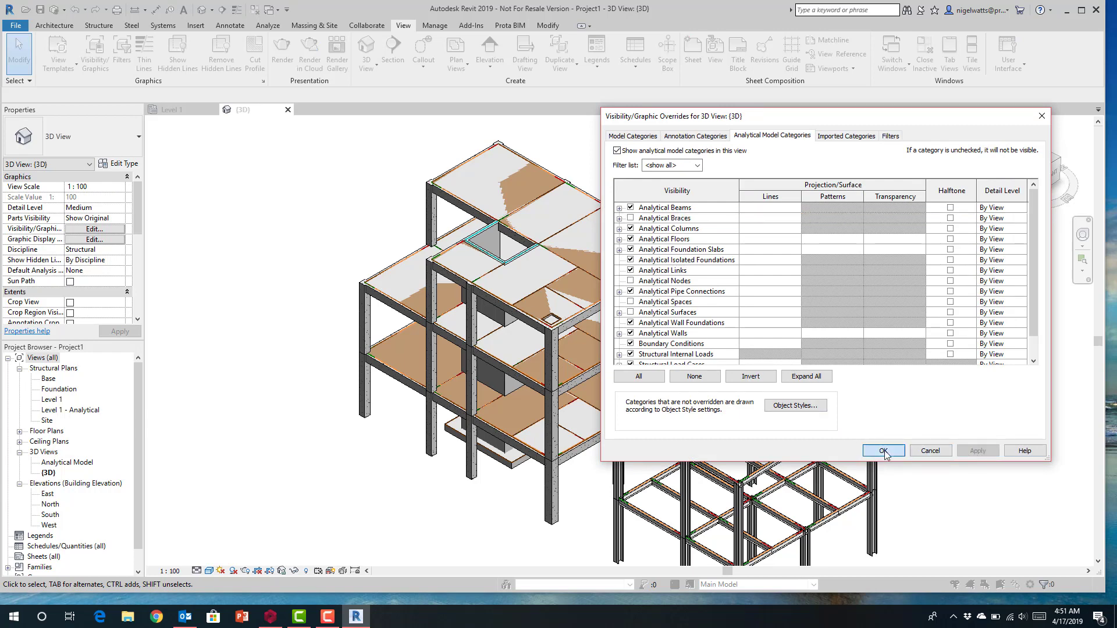
click(883, 450)
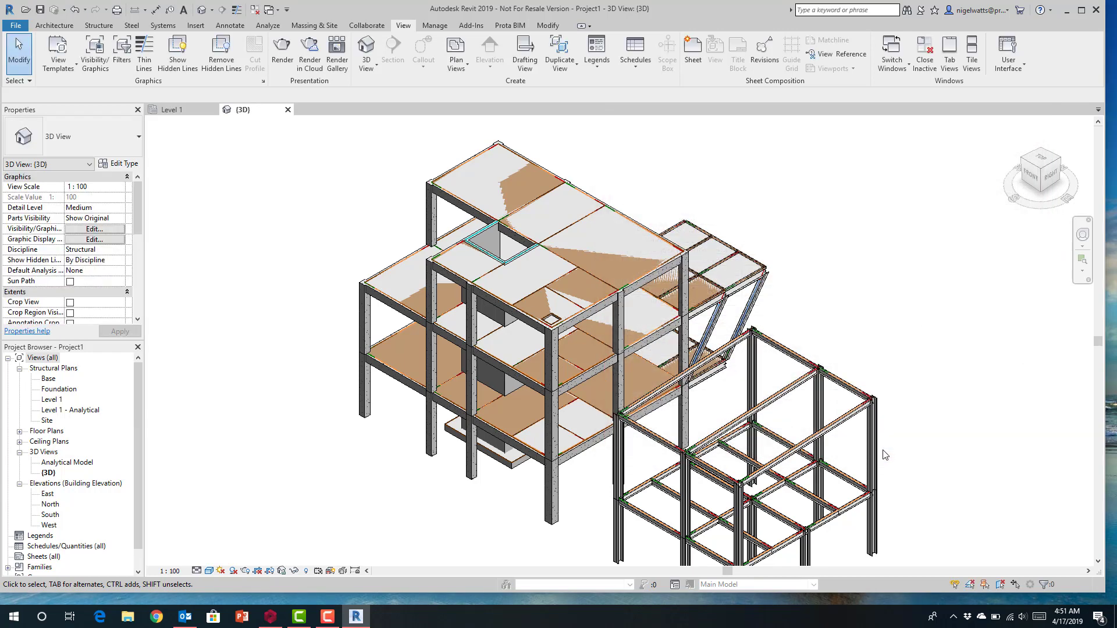
Step: Turn off the Analytical Floors category in the 3D view's visibility/graphic overrides
click(93, 230)
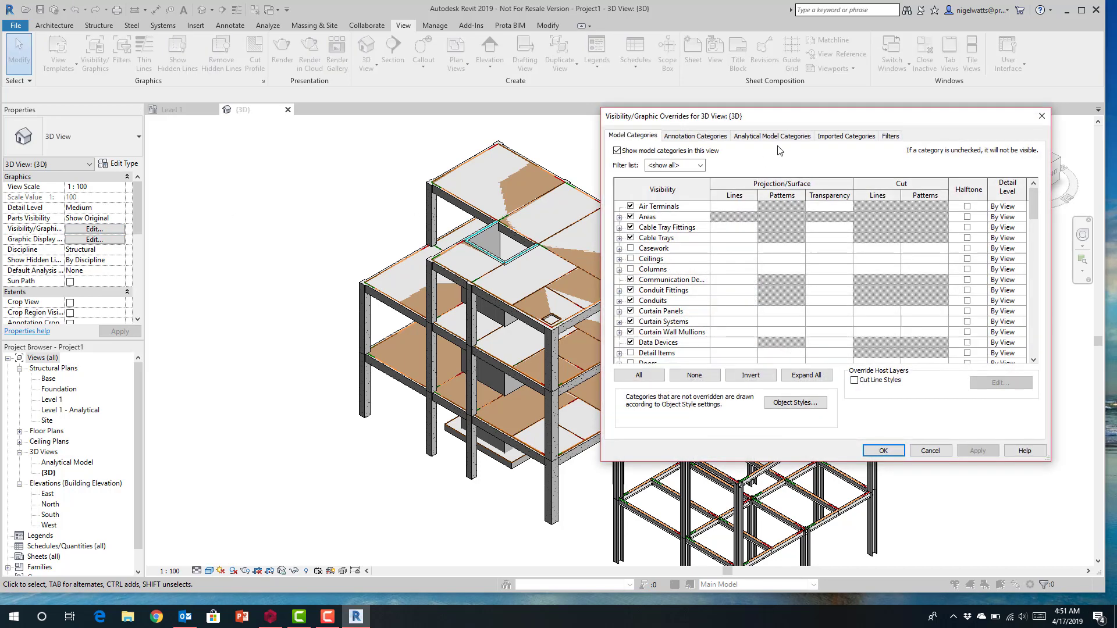
click(781, 138)
click(630, 239)
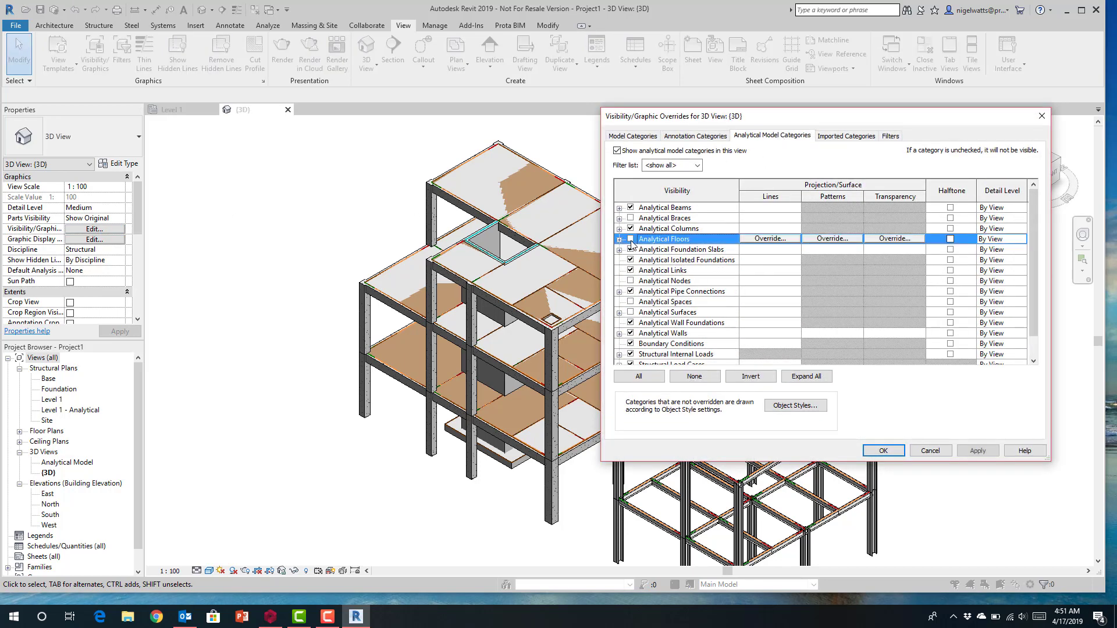
click(978, 450)
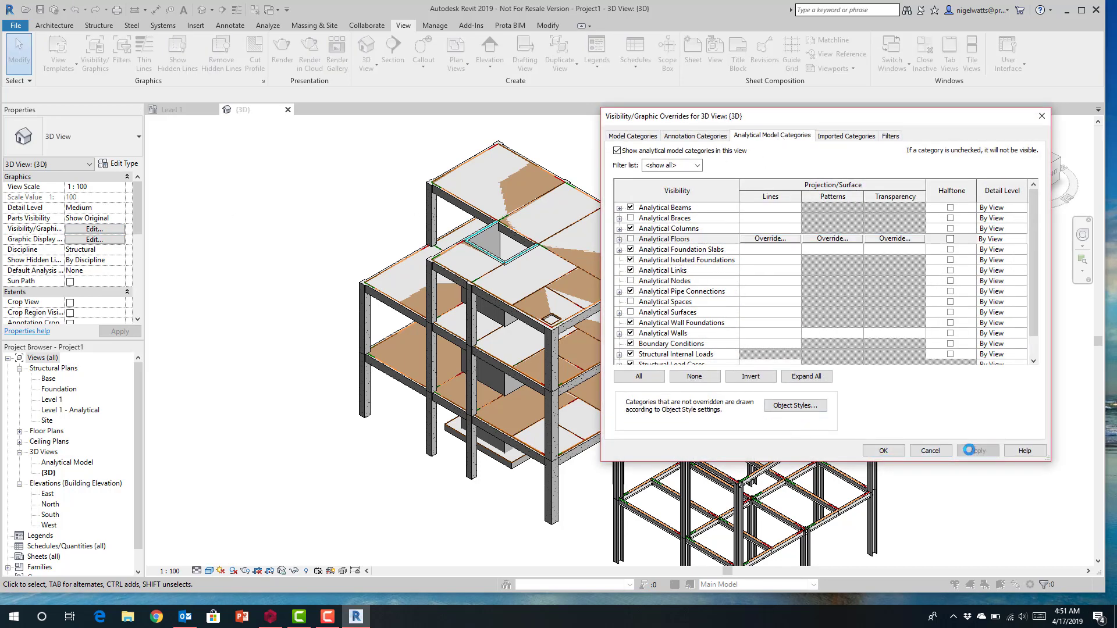
Step: Accept the 3D view's visibility/graphic overrides and bring the whole imported model into view
click(902, 452)
scroll(640, 298, up, 5)
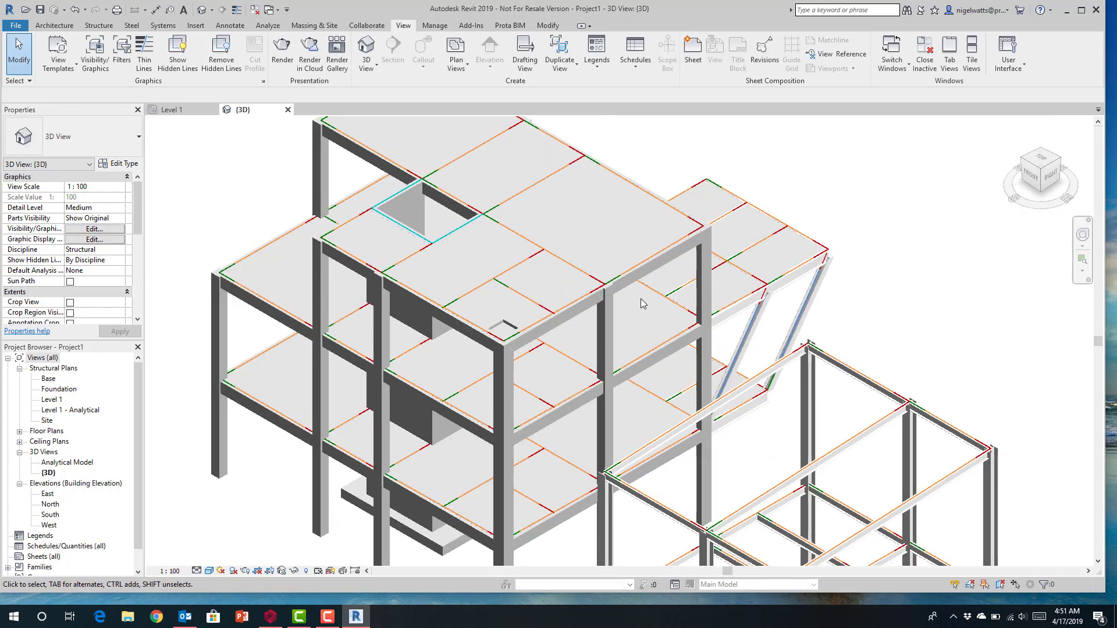
scroll(573, 298, down, 4)
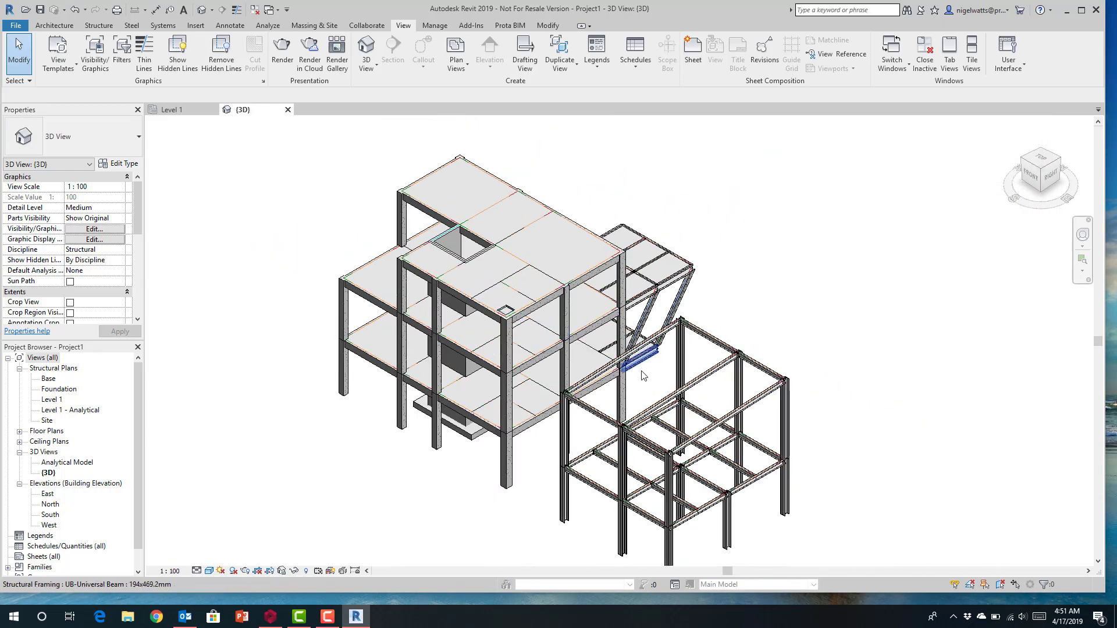
Step: Examine the imported concrete beams, columns, slab openings and the steel frame in the 3D view
scroll(500, 331, up, 5)
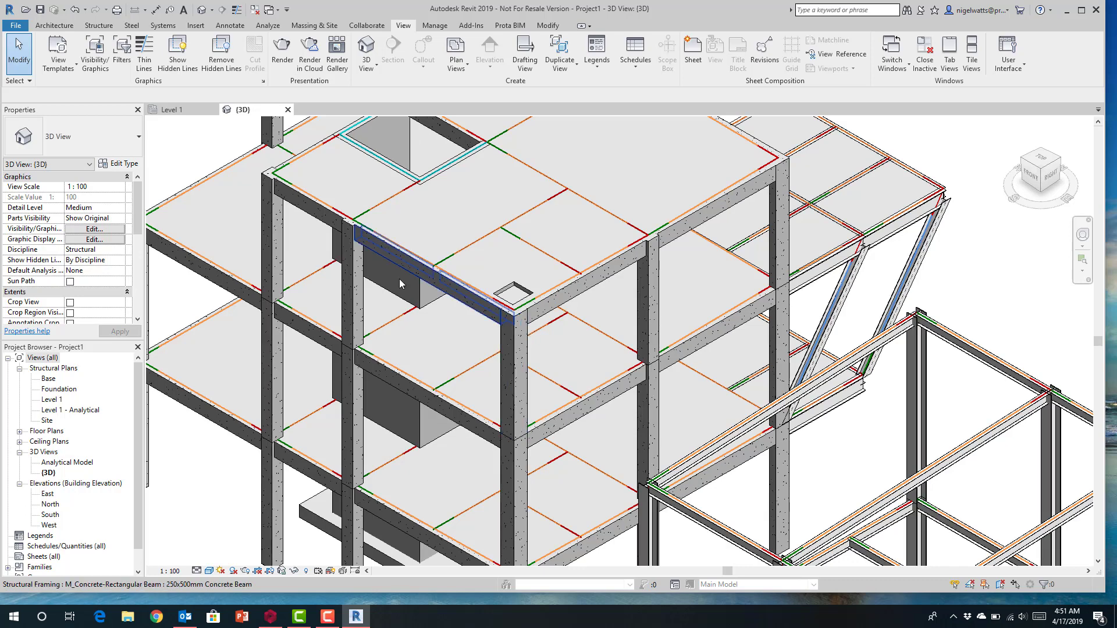
scroll(507, 308, up, 5)
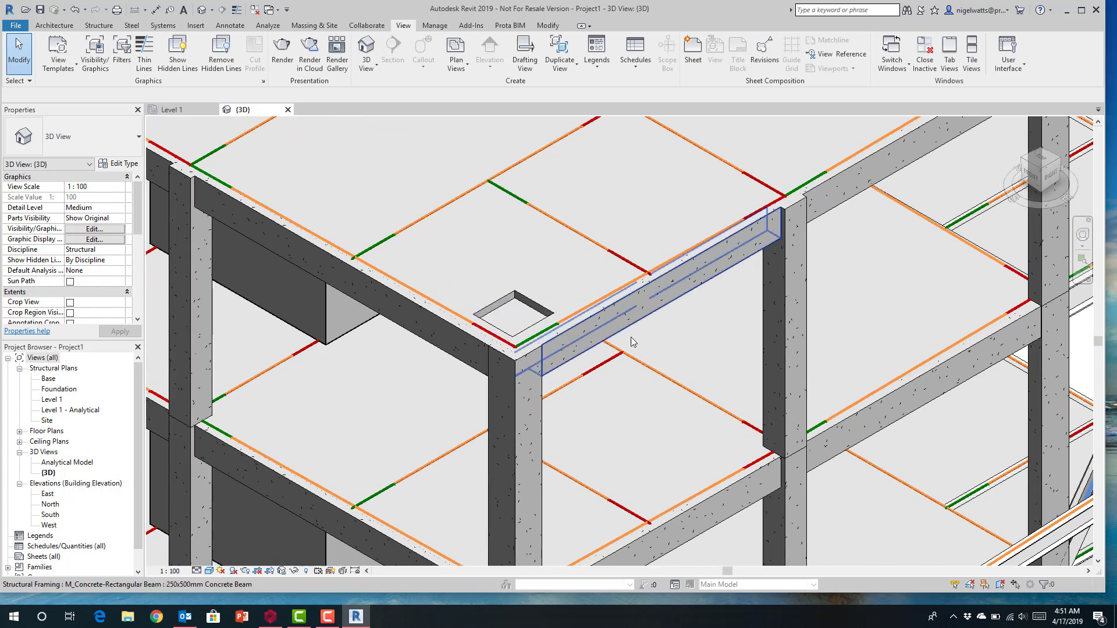
scroll(620, 346, down, 3)
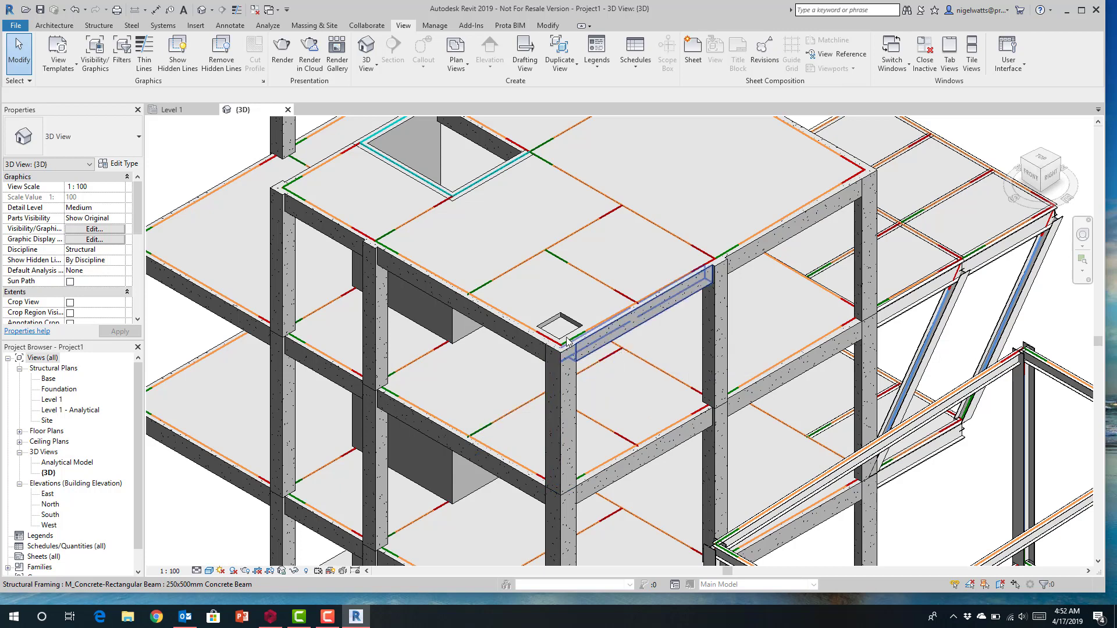
scroll(620, 346, up, 4)
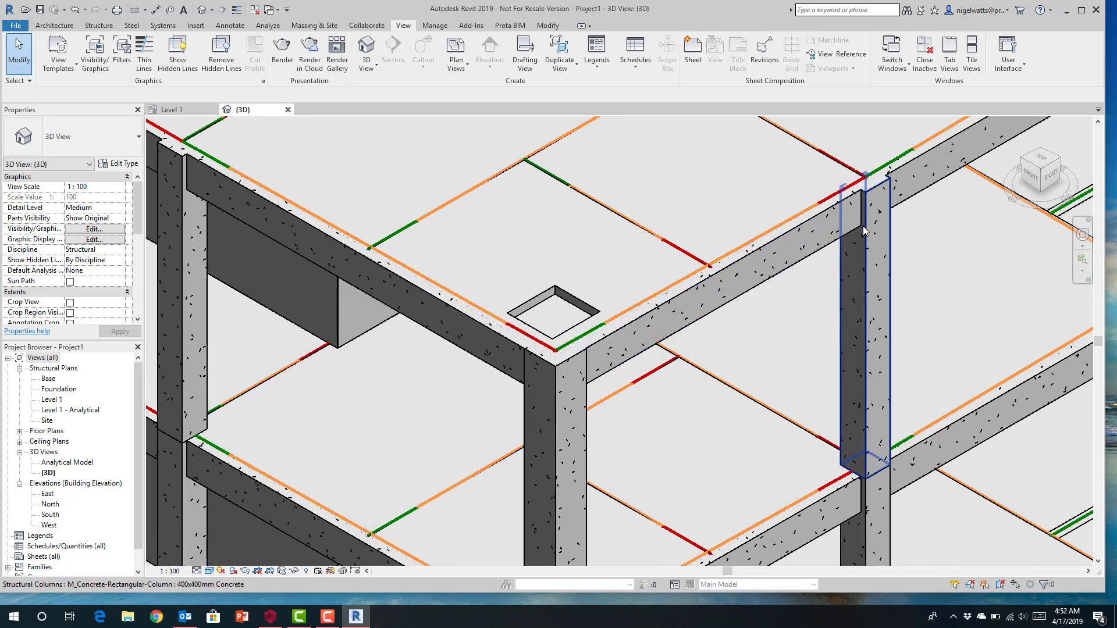
scroll(547, 370, down, 3)
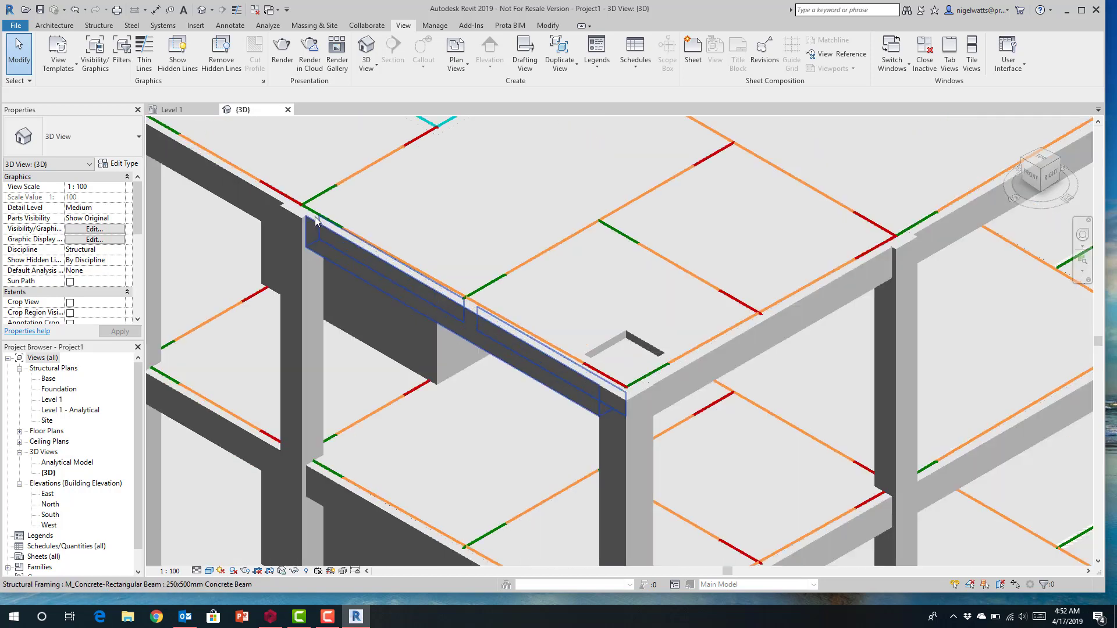
scroll(524, 315, up, 2)
scroll(644, 344, down, 3)
scroll(657, 350, down, 2)
middle_drag(657, 350, 570, 245)
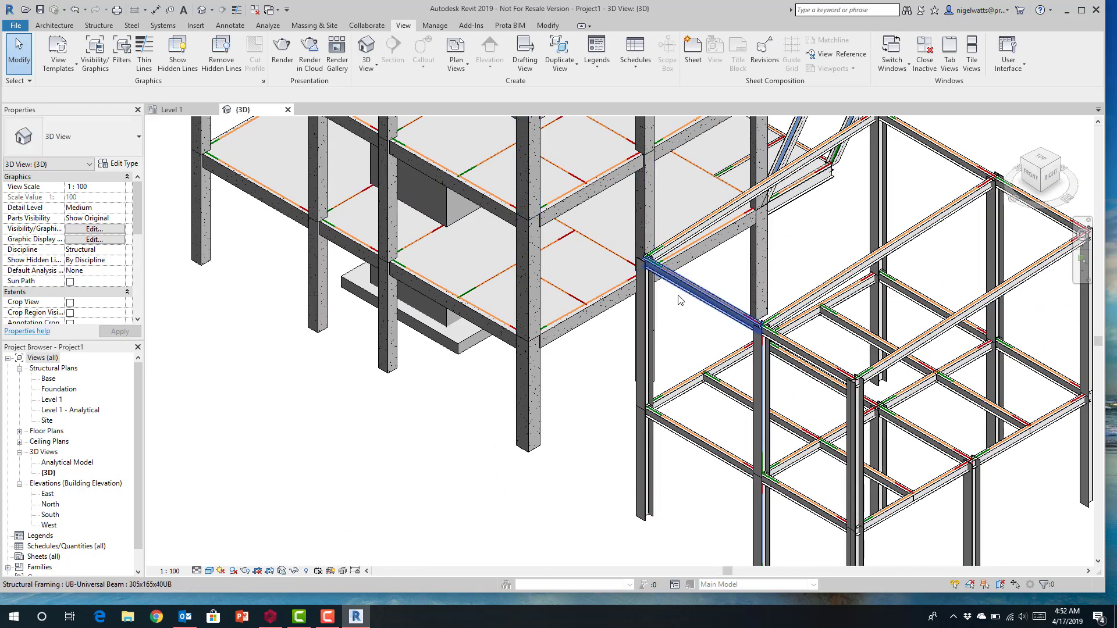
middle_drag(515, 216, 481, 384)
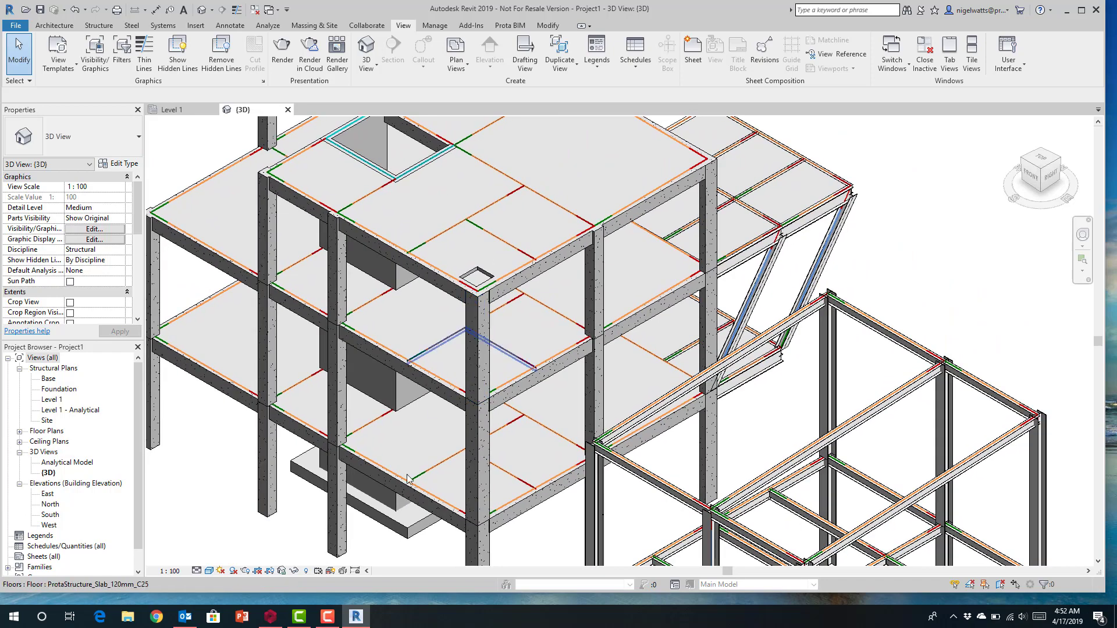
Step: Switch to ProtaStructure and examine the corner column, adjoining beam and slab opening on the source model's roof
click(275, 619)
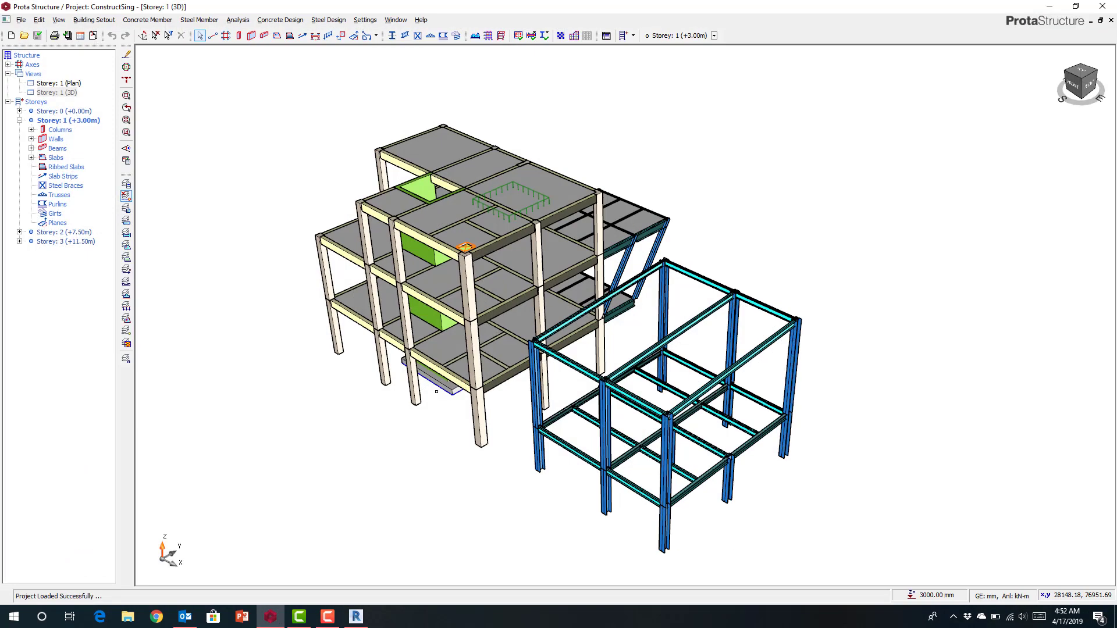
scroll(477, 285, up, 4)
scroll(477, 285, up, 2)
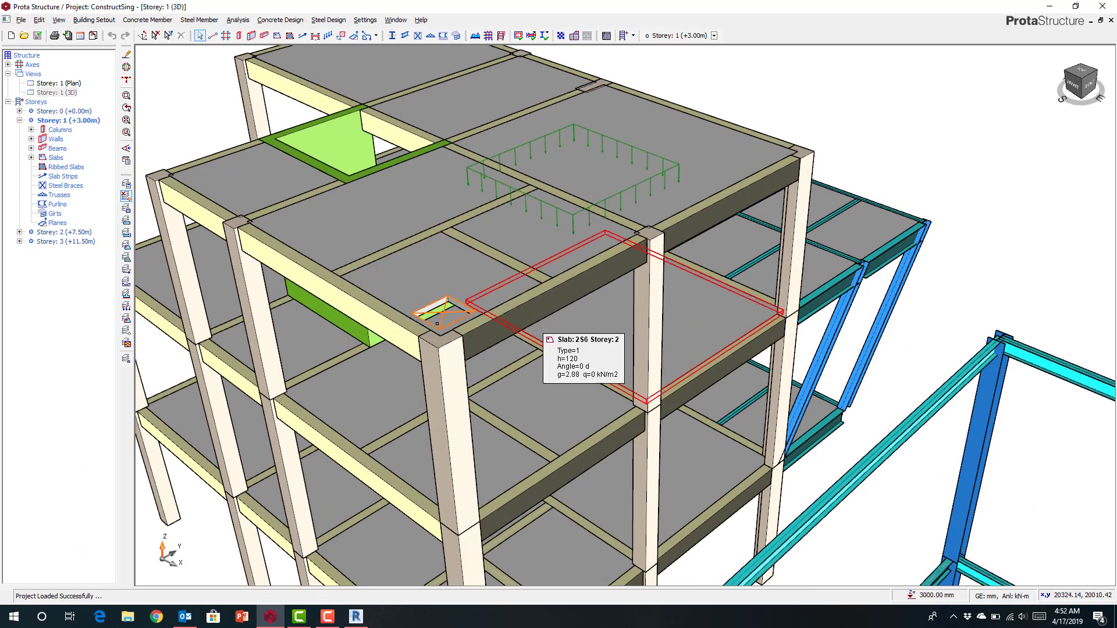
scroll(441, 310, down, 2)
scroll(442, 310, up, 3)
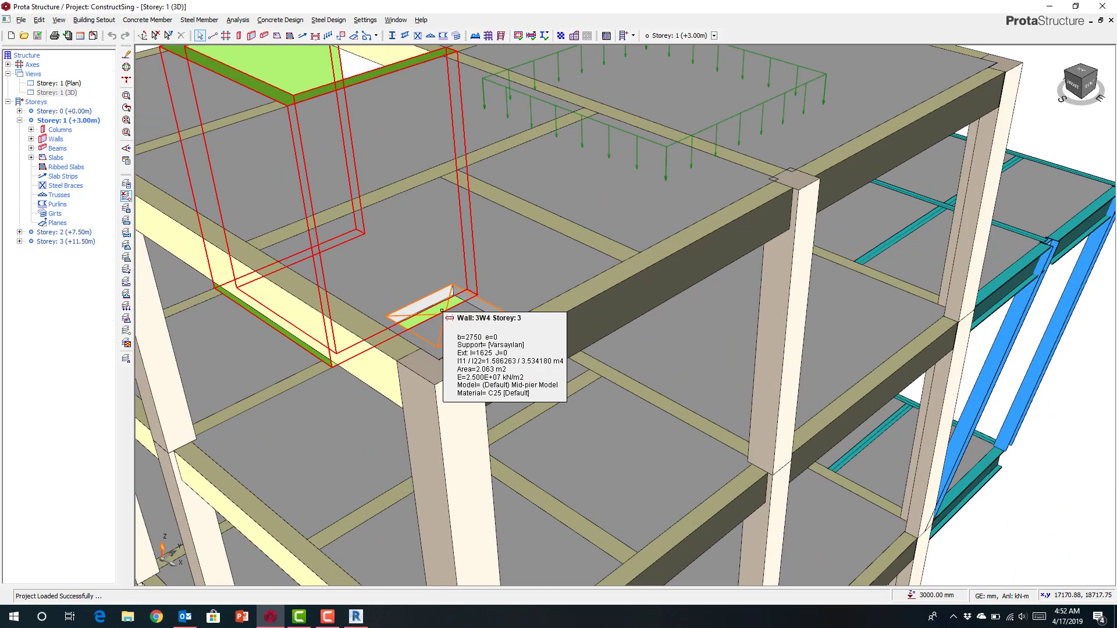
scroll(493, 370, up, 2)
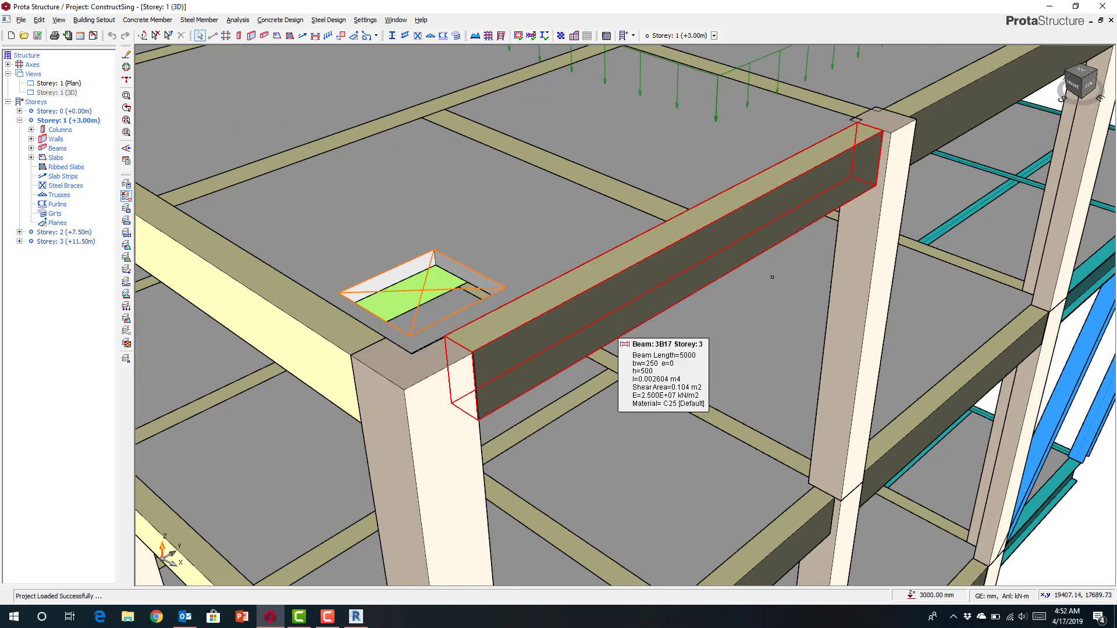
scroll(917, 118, up, 2)
scroll(832, 171, down, 4)
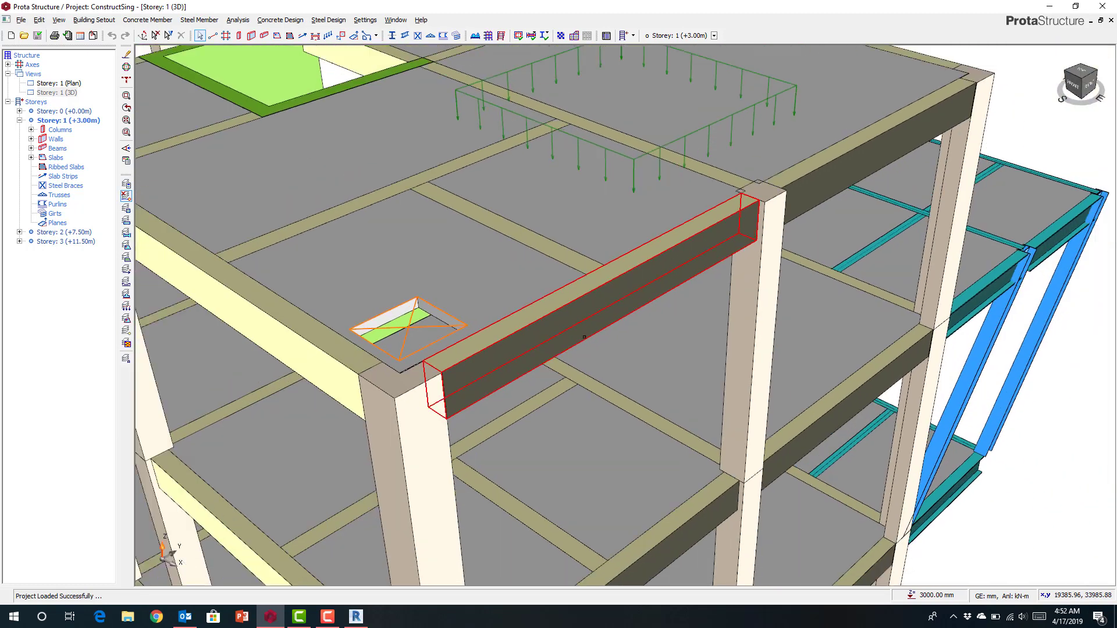
Step: Switch back to Revit and compare the same slab opening corner and the steel framing with the source model
click(356, 618)
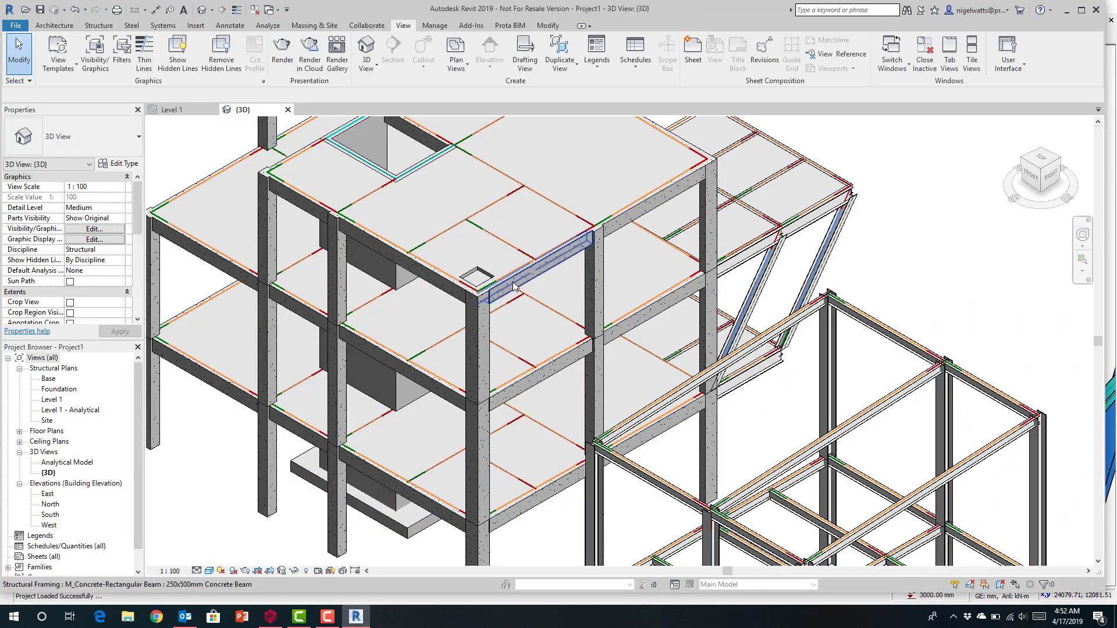
scroll(562, 352, up, 3)
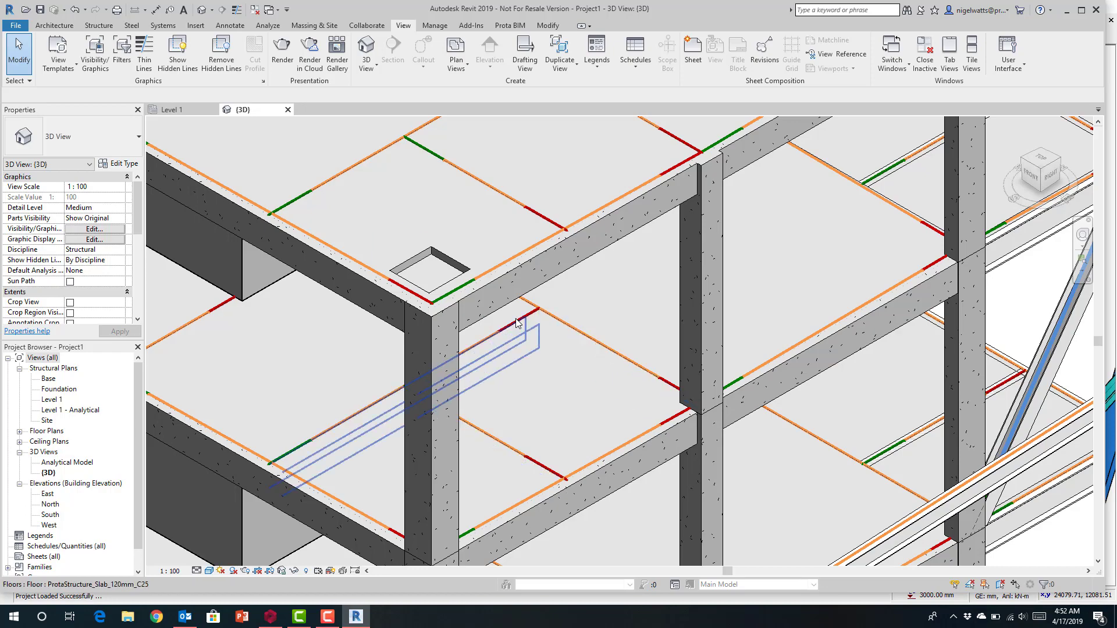
scroll(515, 323, down, 5)
scroll(516, 323, up, 3)
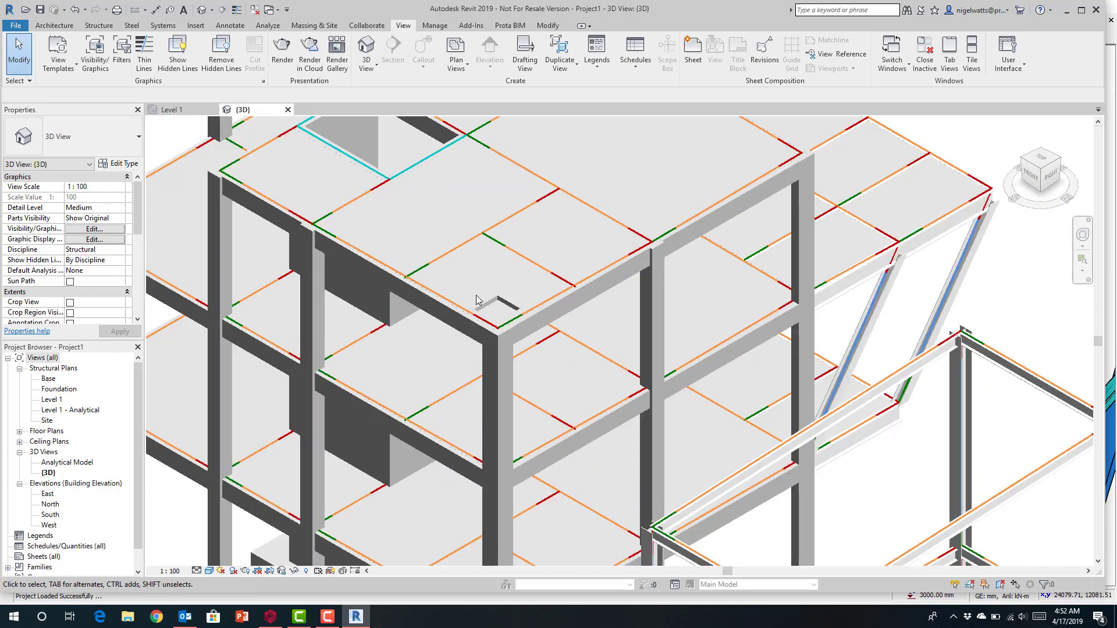
scroll(572, 358, down, 3)
mouse_move(572, 358)
middle_down()
mouse_move(546, 341)
mouse_move(619, 371)
mouse_move(585, 347)
middle_up()
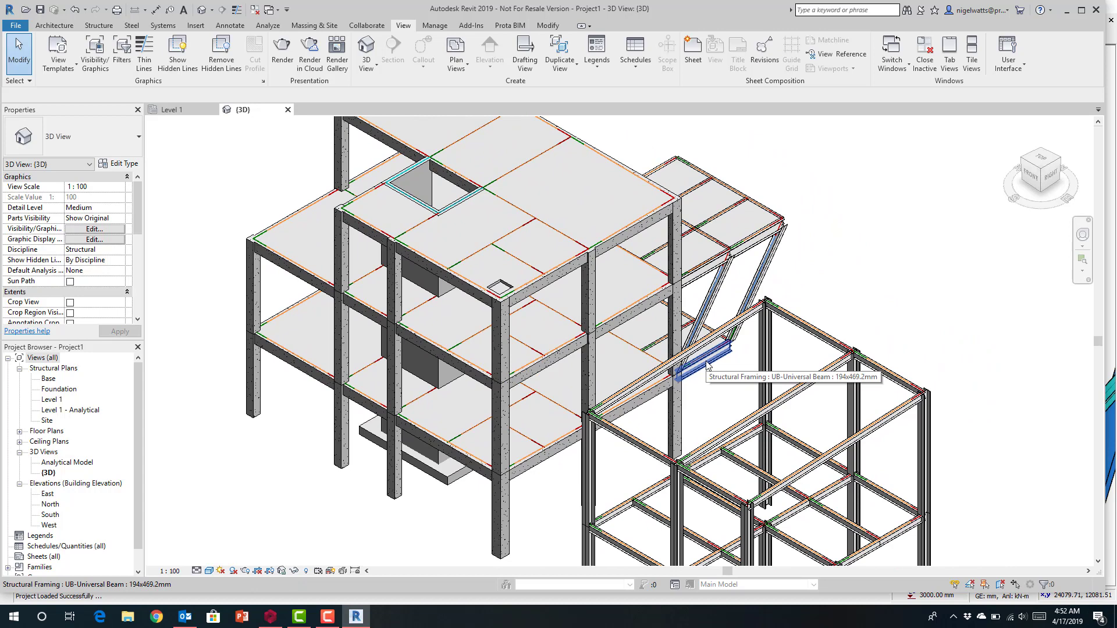
mouse_move(609, 360)
middle_down()
mouse_move(615, 330)
mouse_move(594, 334)
mouse_move(584, 366)
middle_up()
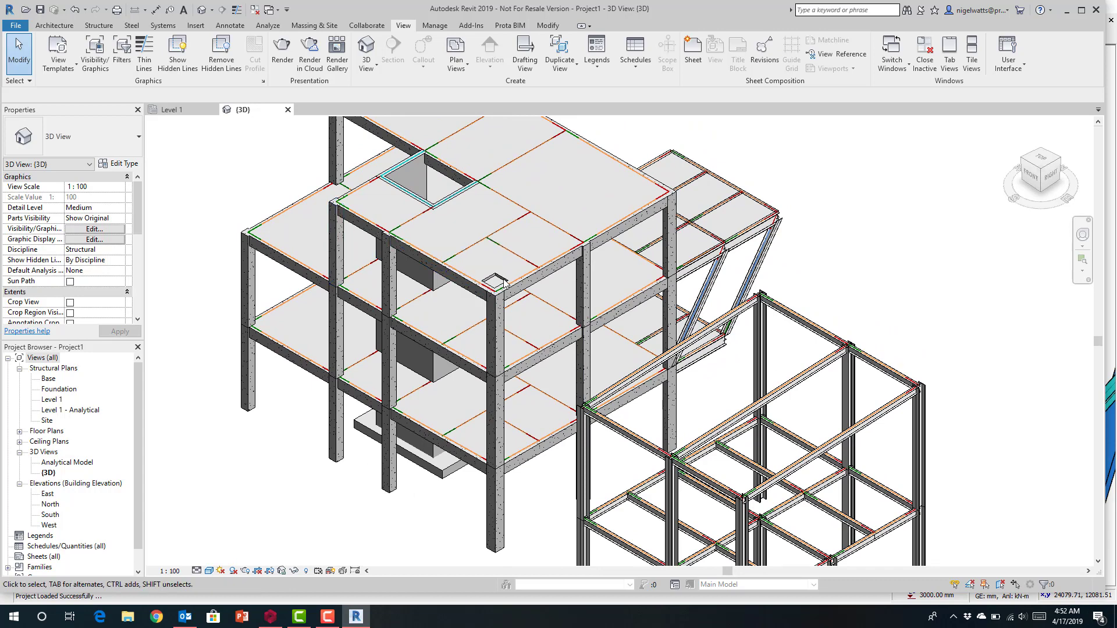
Step: Inspect the properties of the L-shaped corner column beside the slab opening and the neighbouring rectangular concrete column
scroll(489, 306, up, 4)
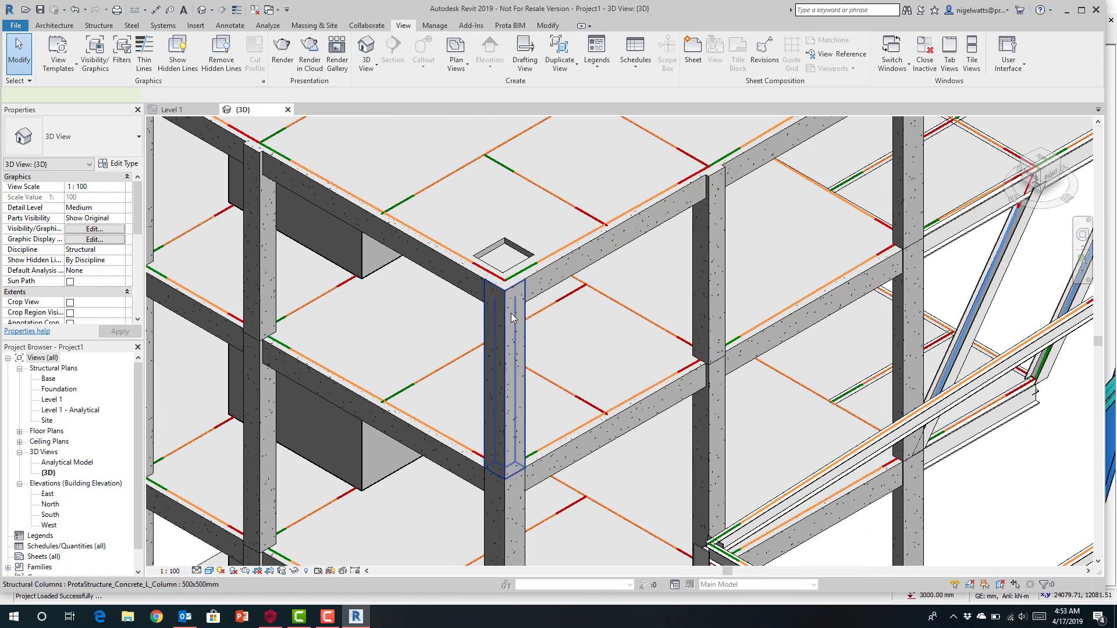
click(512, 317)
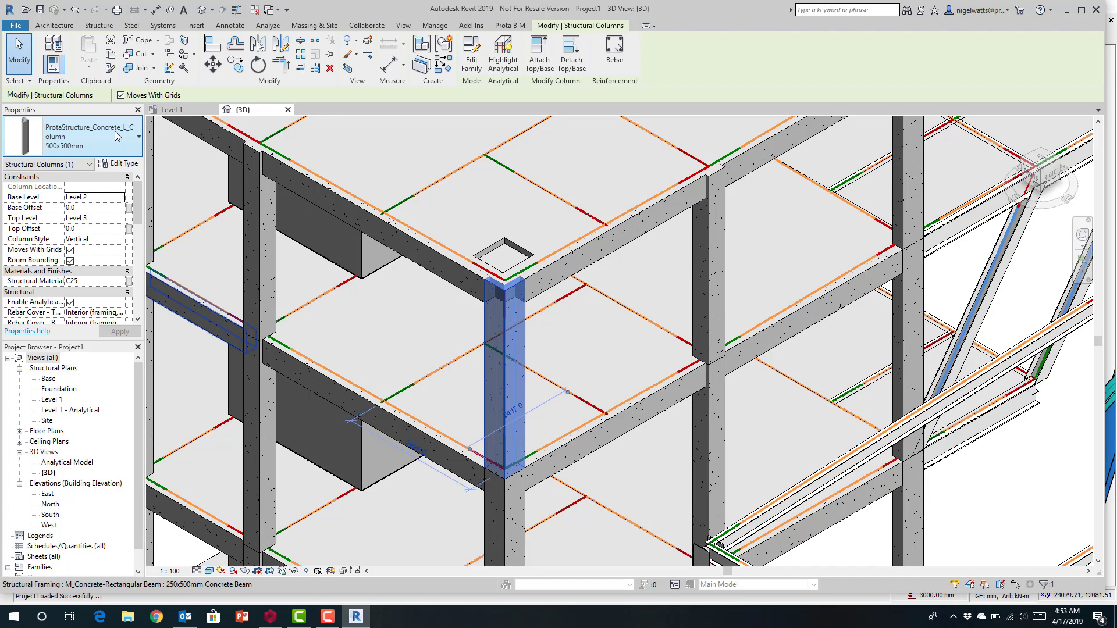
click(260, 221)
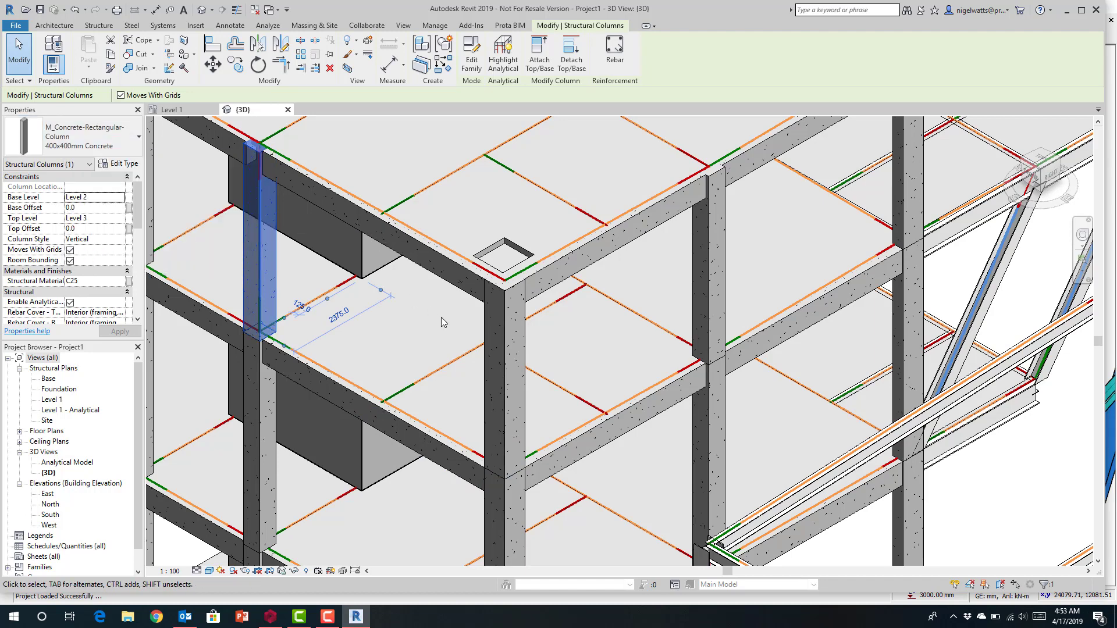
Step: Inspect the properties of the concrete edge beam on Level 2 at the building's lower wing
scroll(432, 298, down, 5)
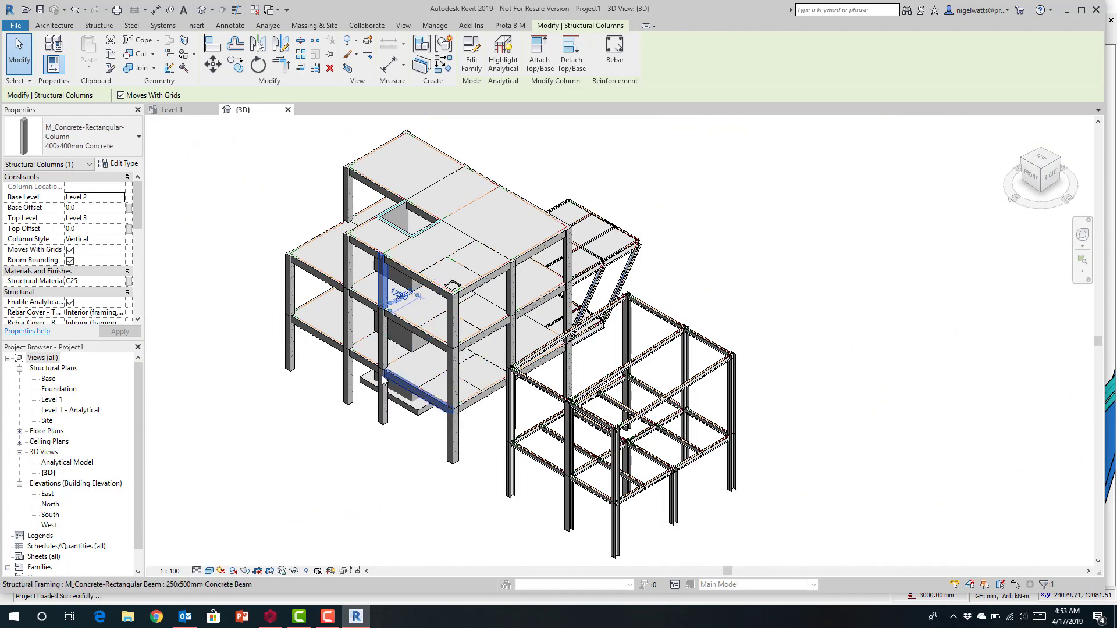
scroll(313, 292, up, 3)
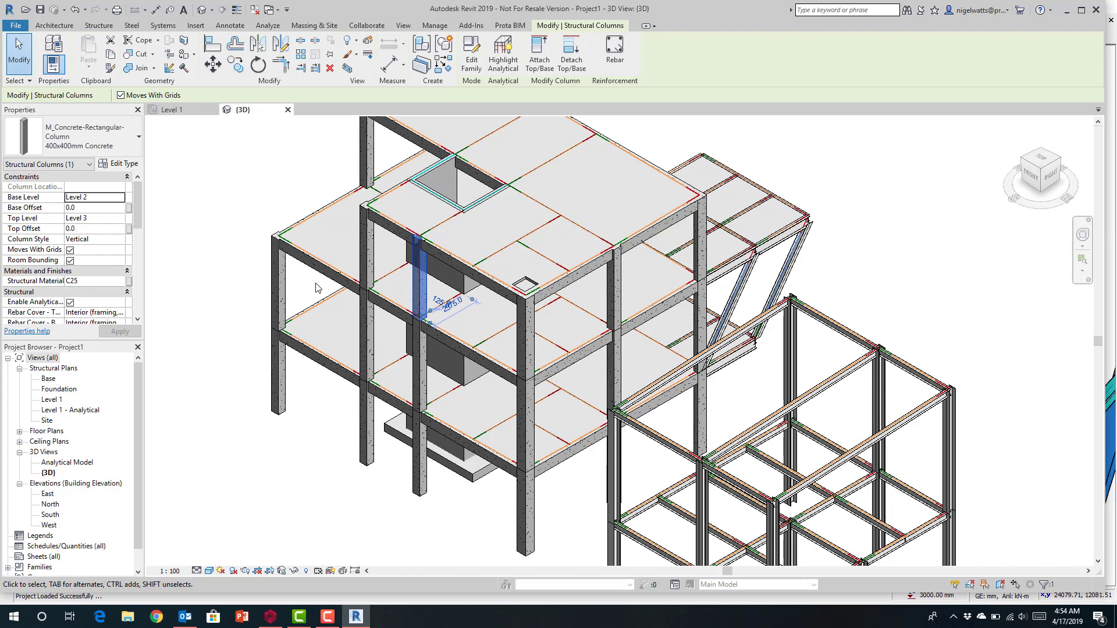
click(329, 271)
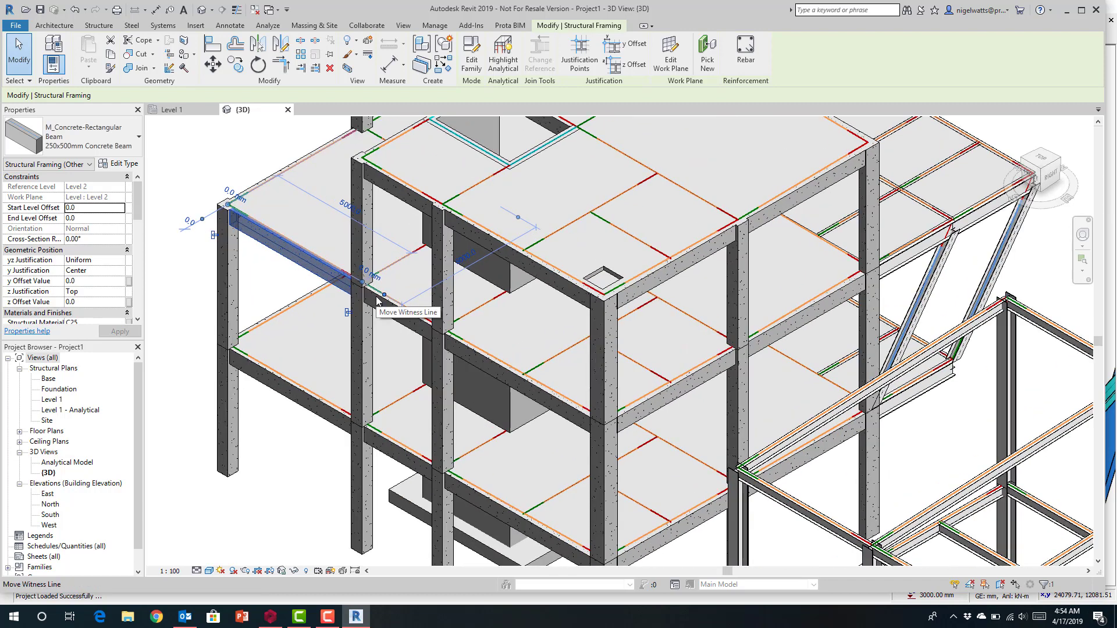
scroll(288, 243, up, 3)
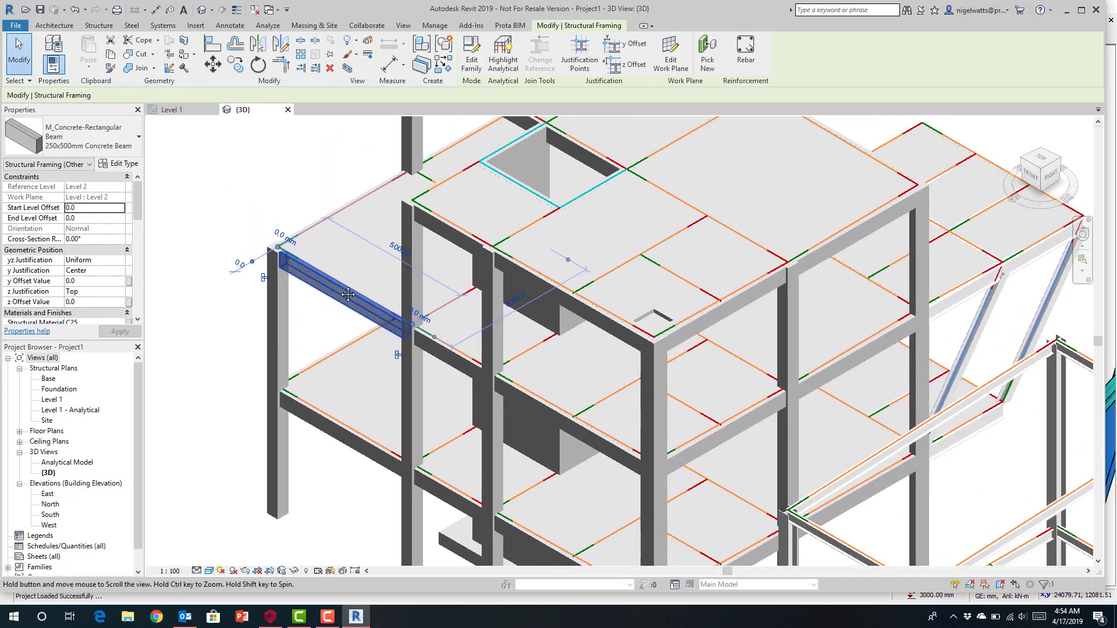
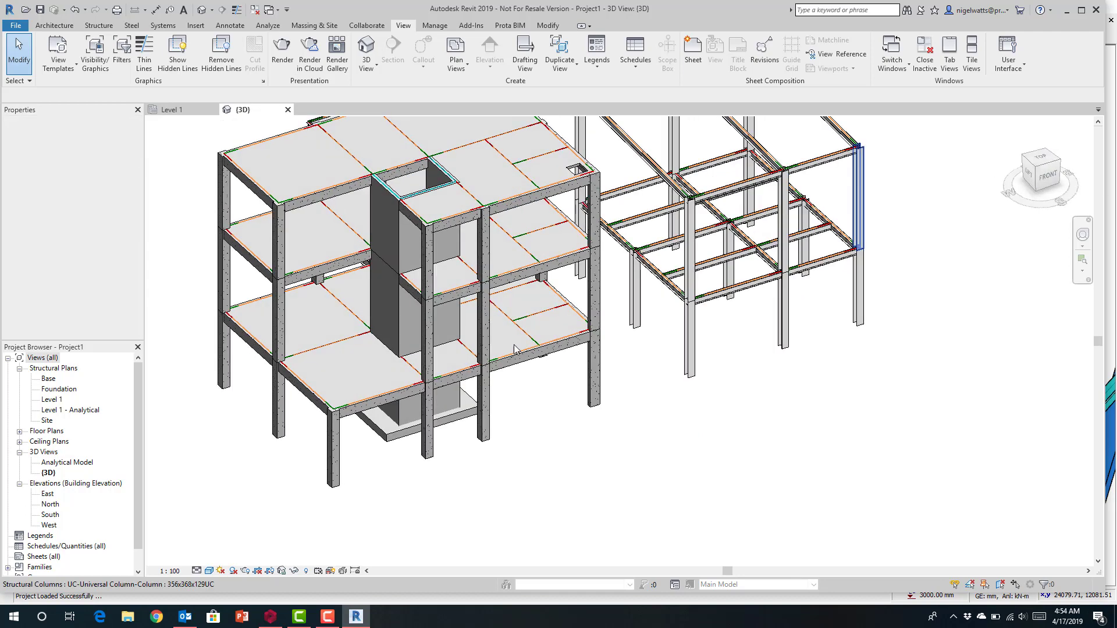
Step: Start placing a structural beam near the steel frame with Level 1 as its placement plane
scroll(640, 349, up, 5)
middle_drag(669, 401, 517, 431)
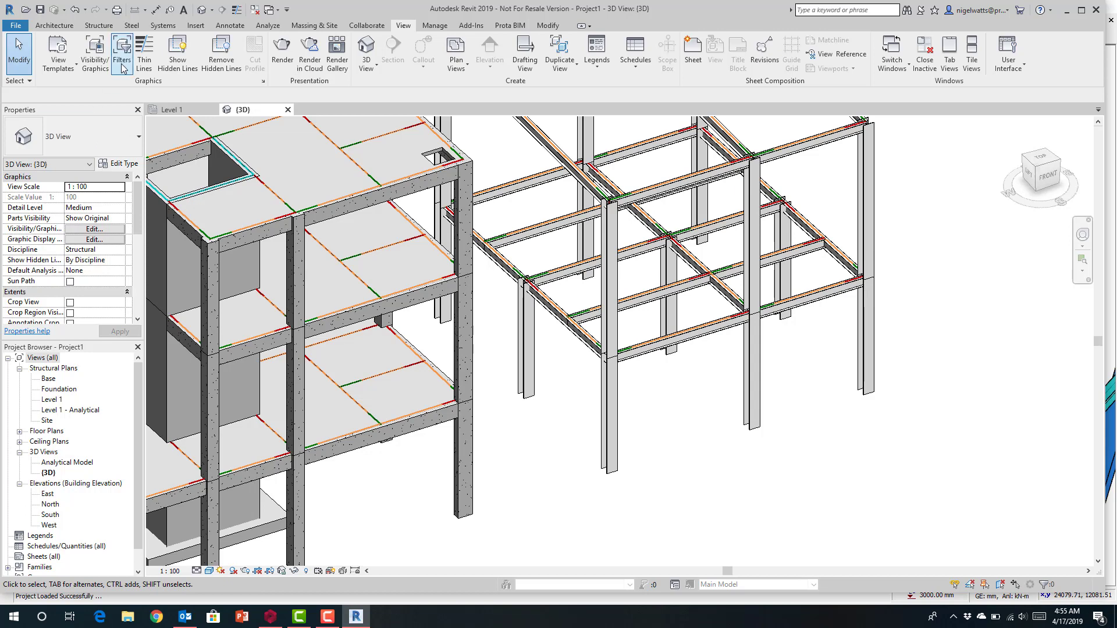
click(96, 29)
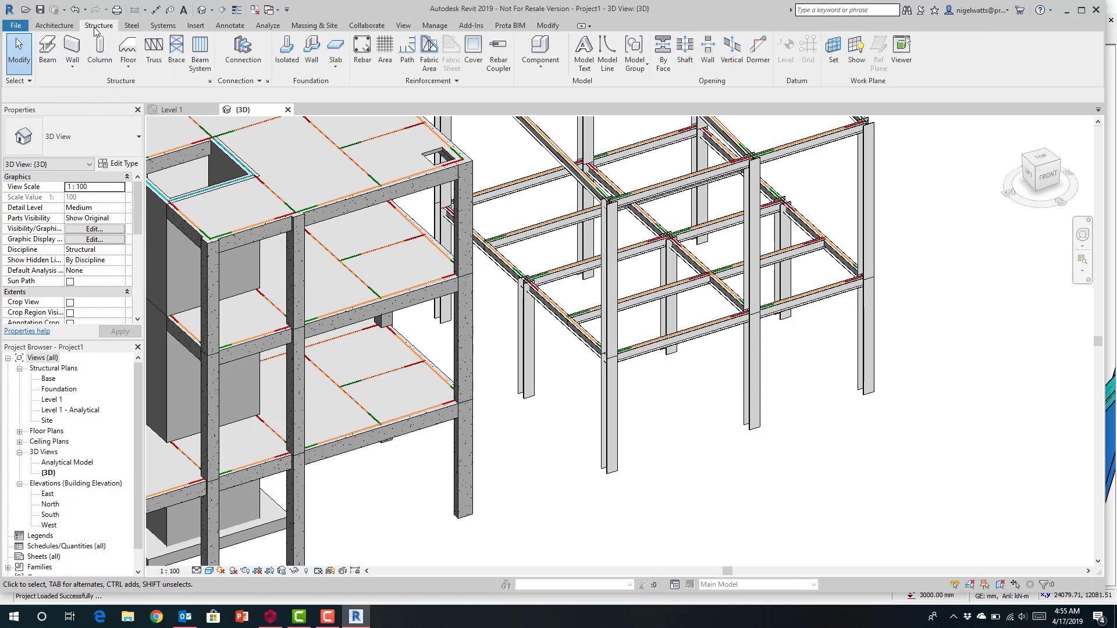
click(47, 51)
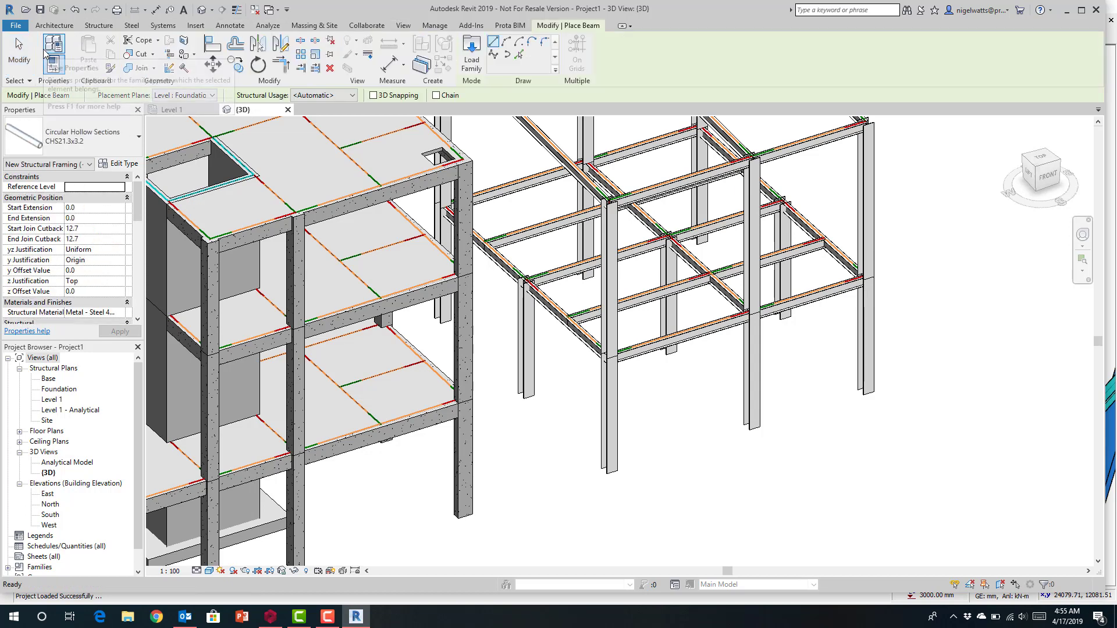
click(212, 95)
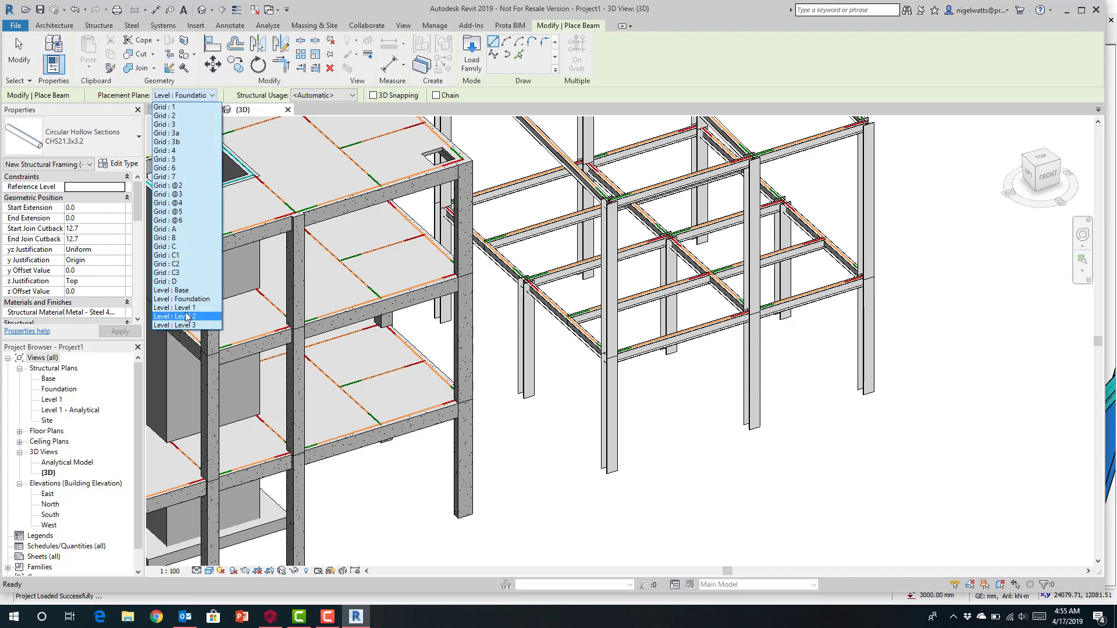
click(174, 307)
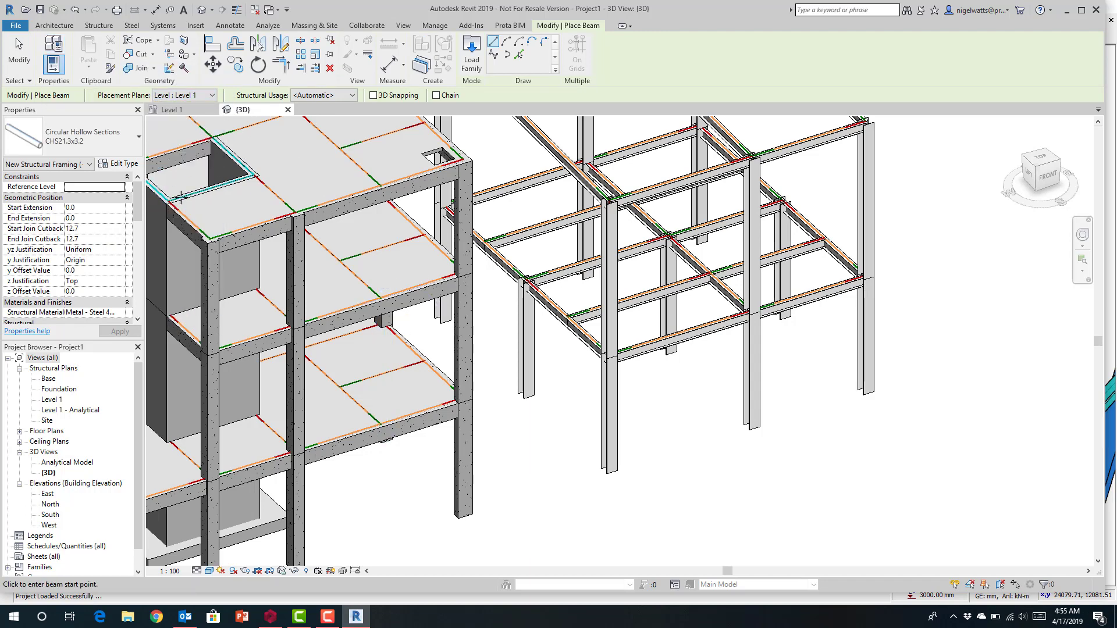
Step: Set the new beam's type to UB-Universal Beam 356x171x57UB
click(58, 137)
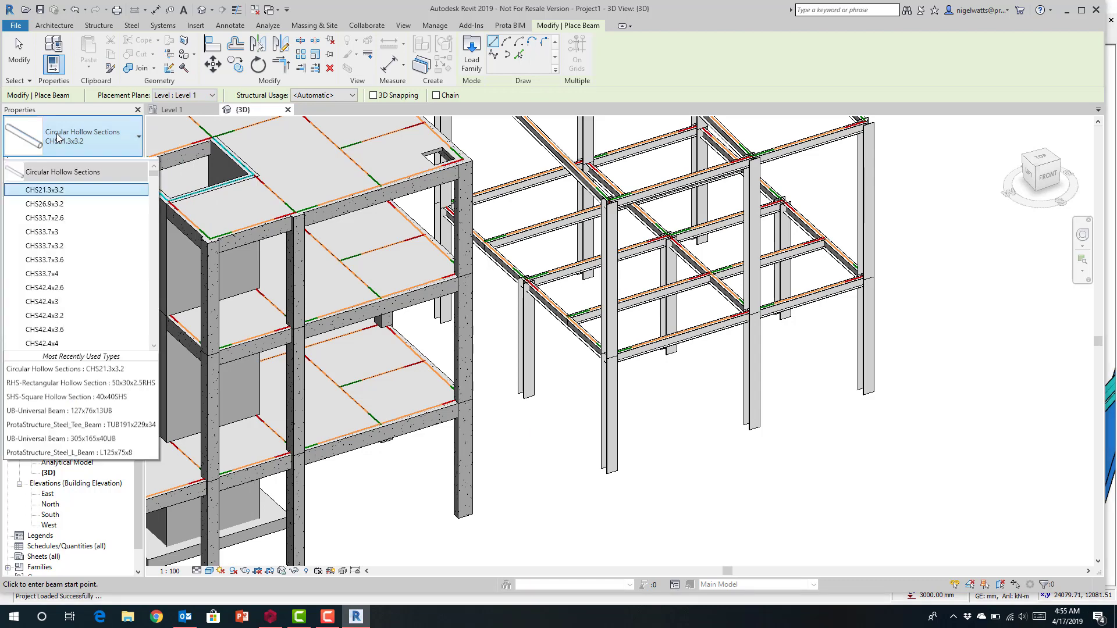
click(60, 422)
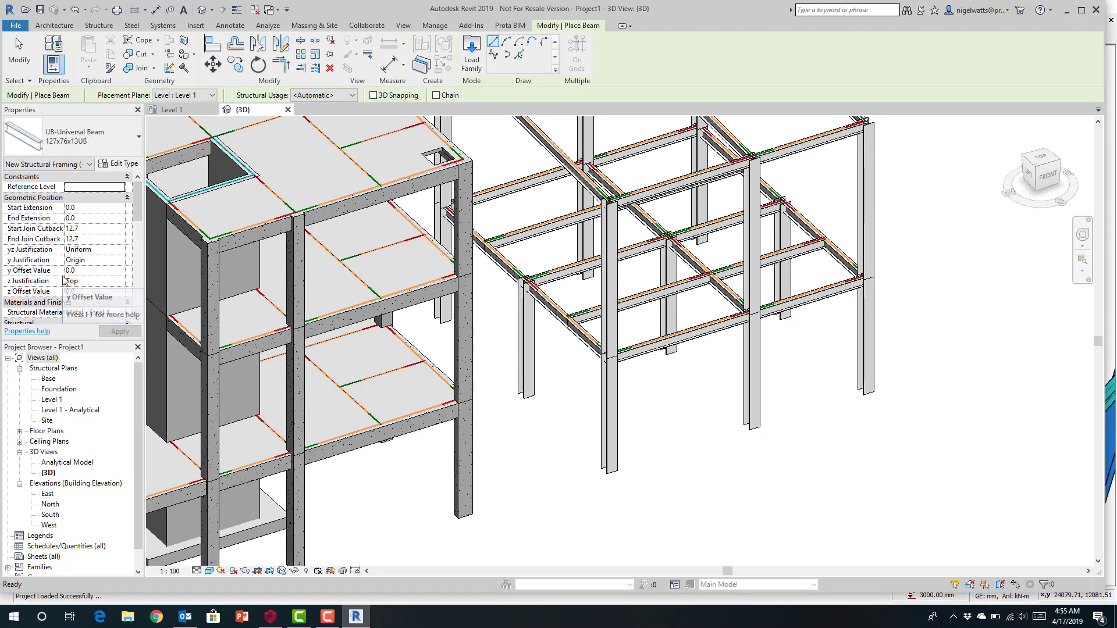
click(81, 147)
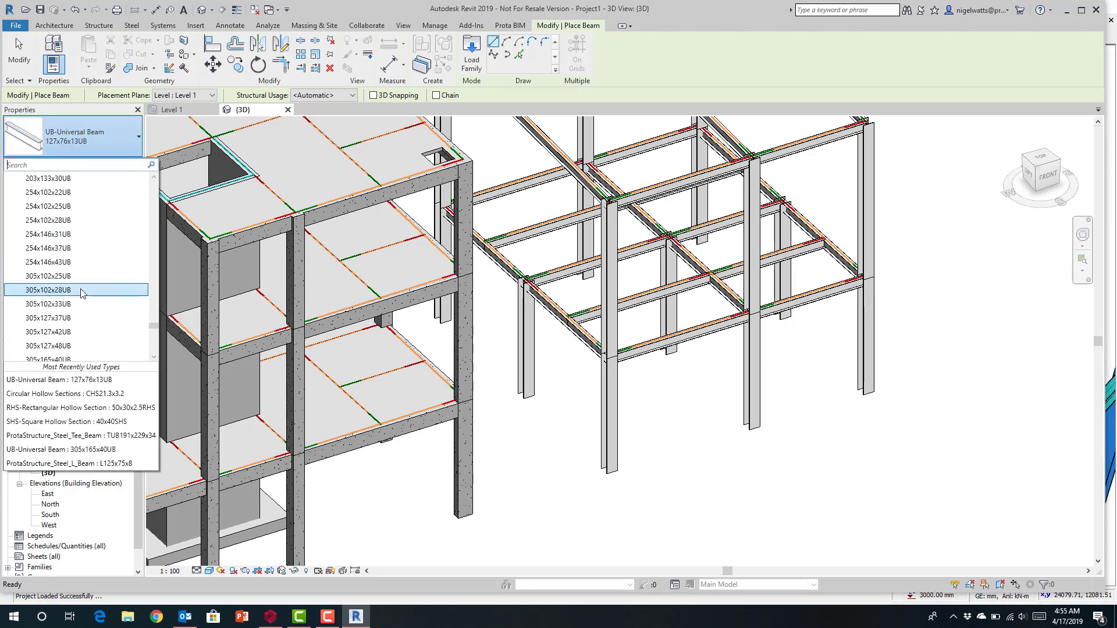
scroll(82, 293, down, 3)
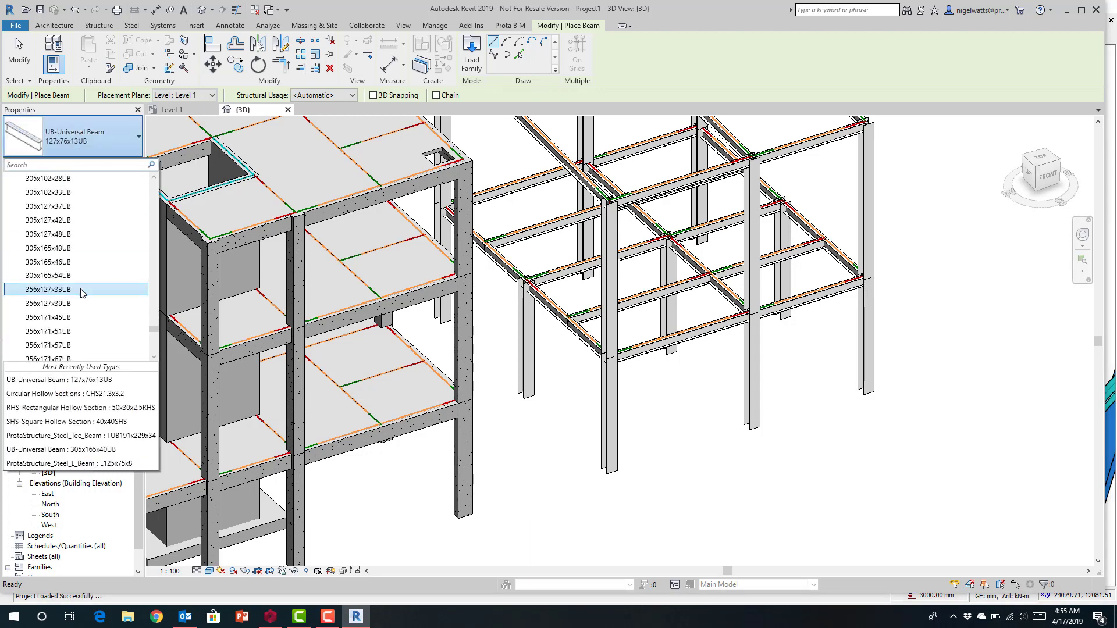
click(75, 345)
Step: Draw a Level 1 beam from the steel frame's front corner column to the concrete building's nearest front corner column
click(605, 356)
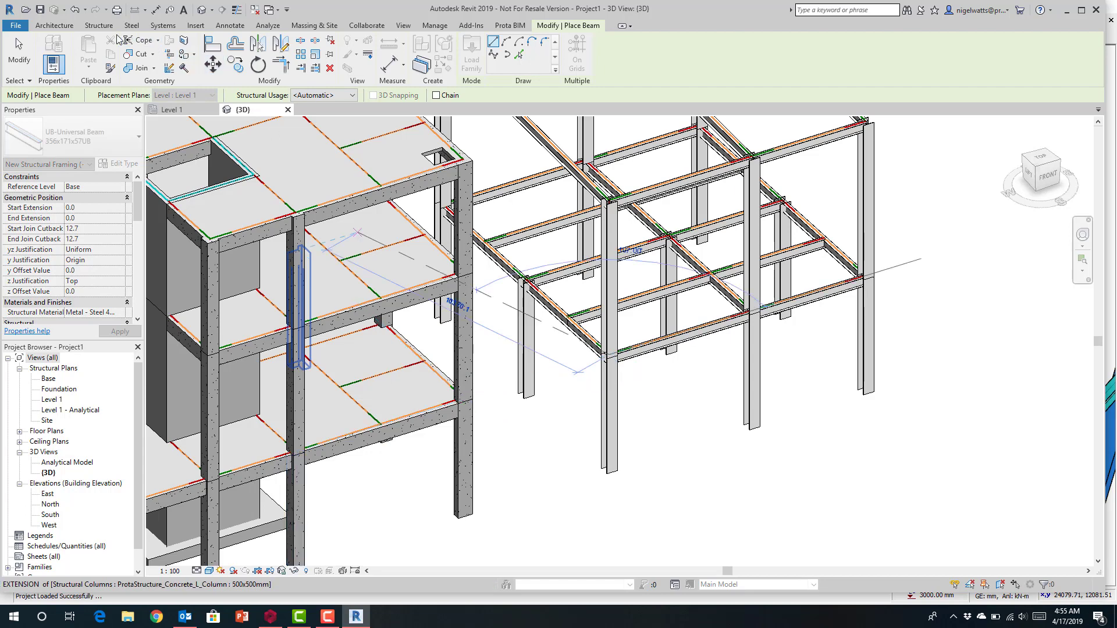
scroll(457, 399, up, 2)
scroll(458, 400, up, 2)
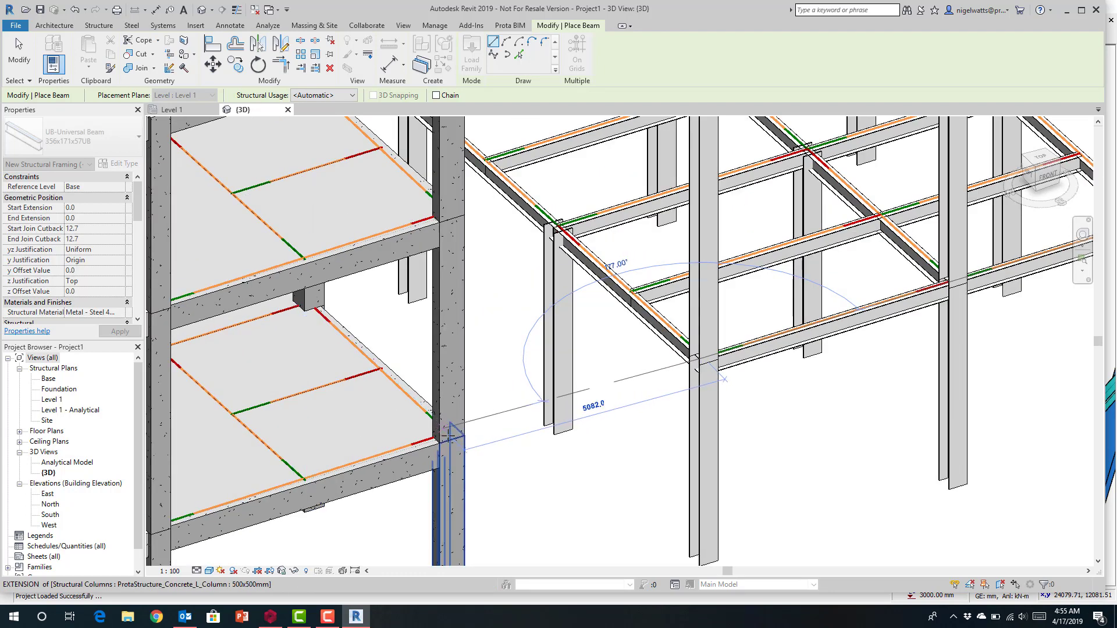
click(452, 435)
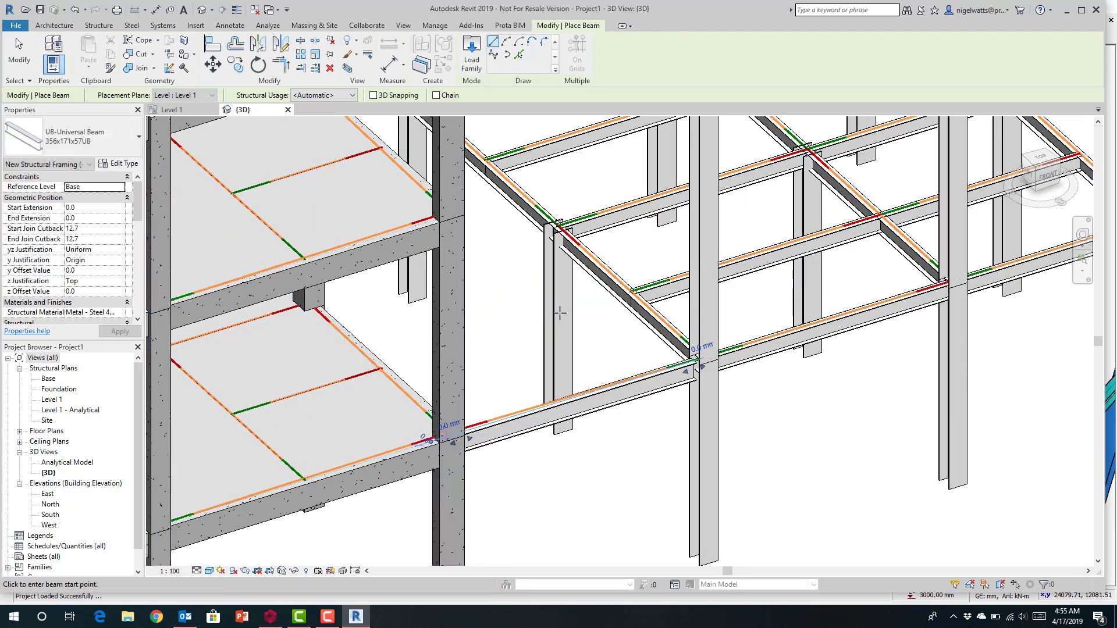
Step: Draw a second, parallel 356x171x57UB beam from the steel frame's middle side column to the facing concrete column
click(559, 226)
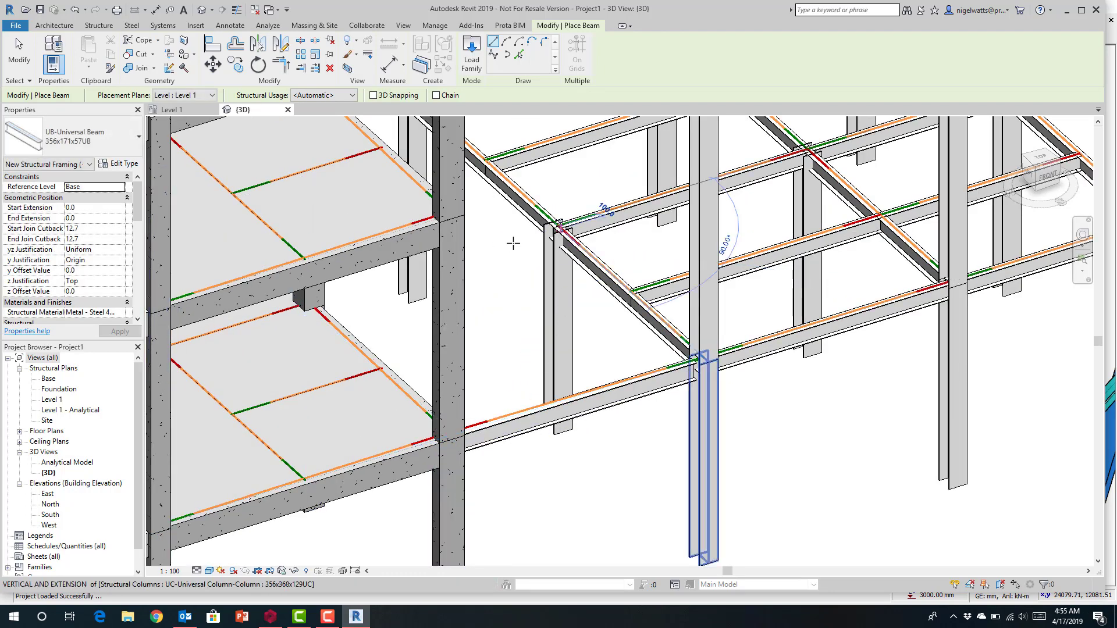
click(308, 302)
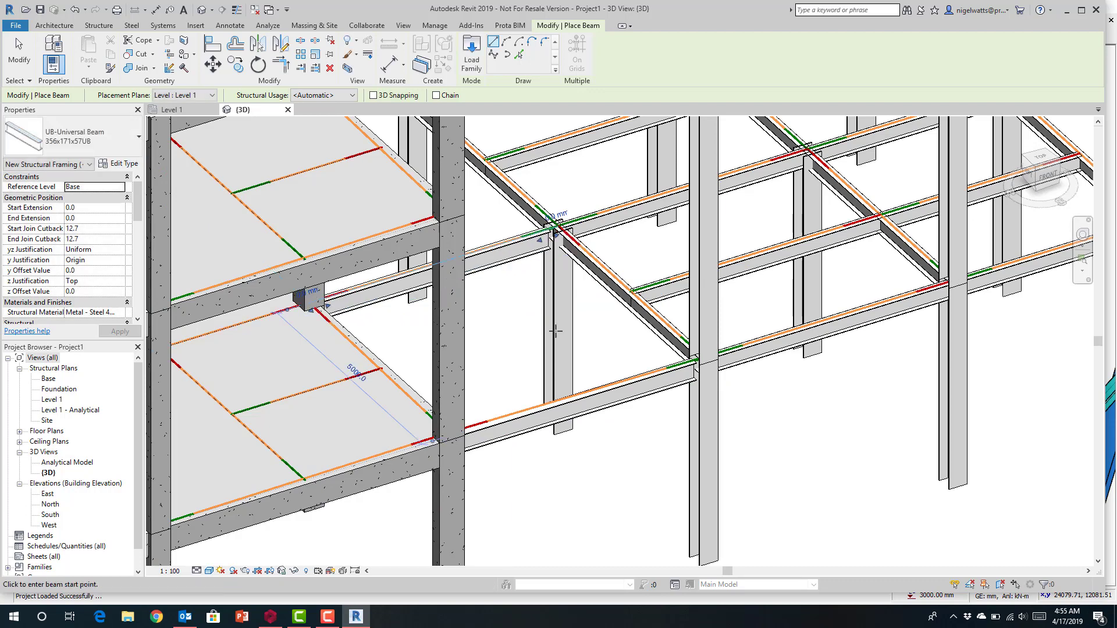
scroll(554, 309, down, 1)
scroll(555, 308, down, 5)
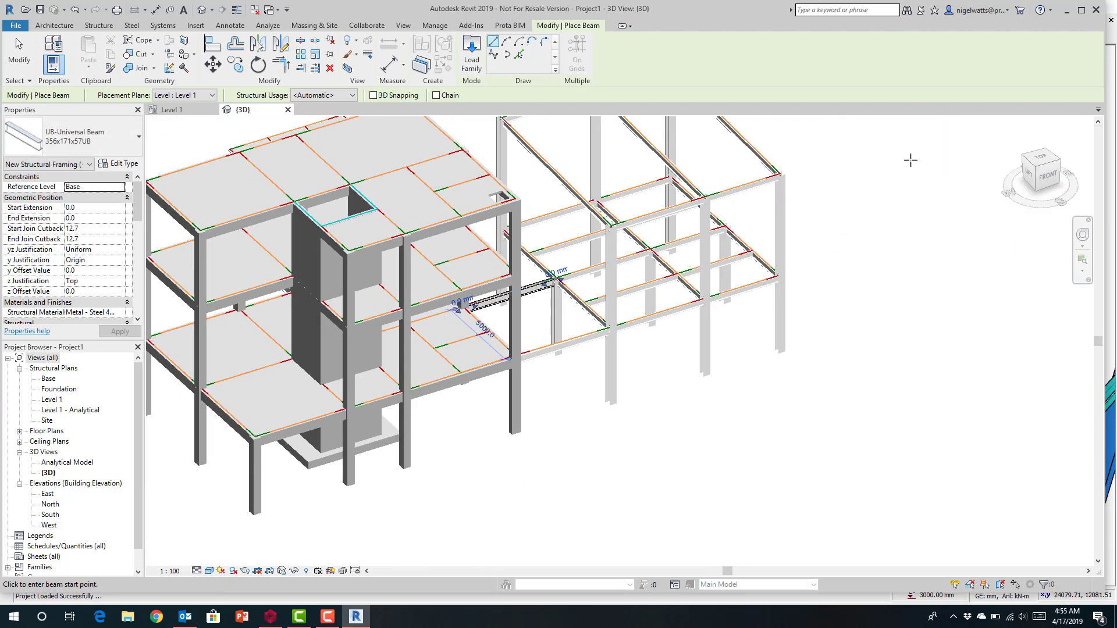
Step: Draw a third 356x171x57UB beam from the rear steel column to the L-shaped concrete column and end beam placement
click(1041, 175)
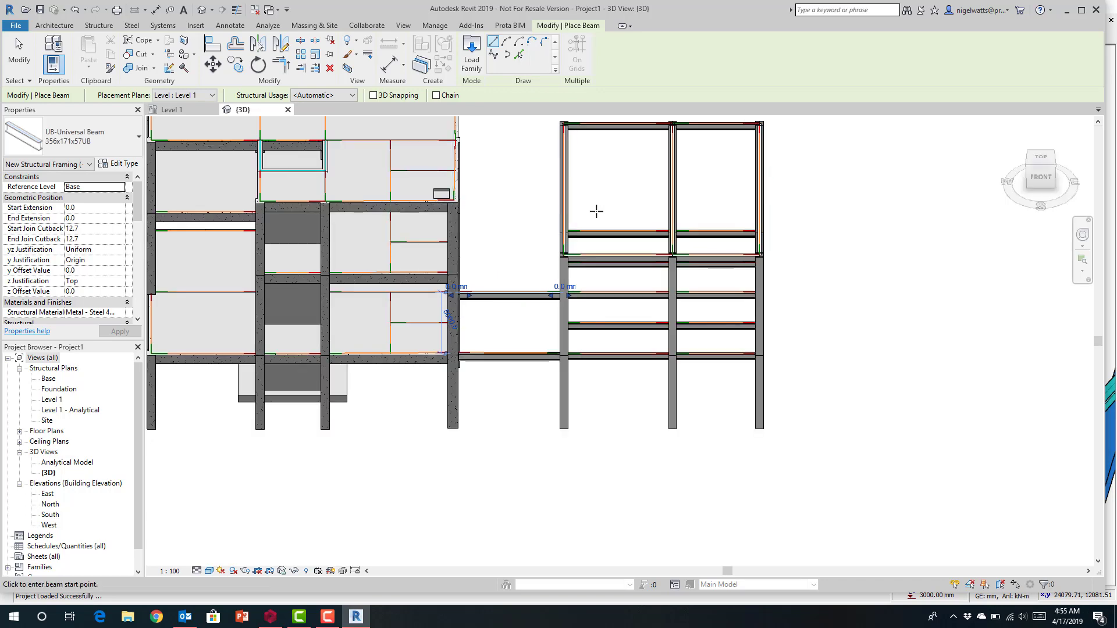
scroll(646, 249, up, 3)
drag(1008, 187, 1042, 201)
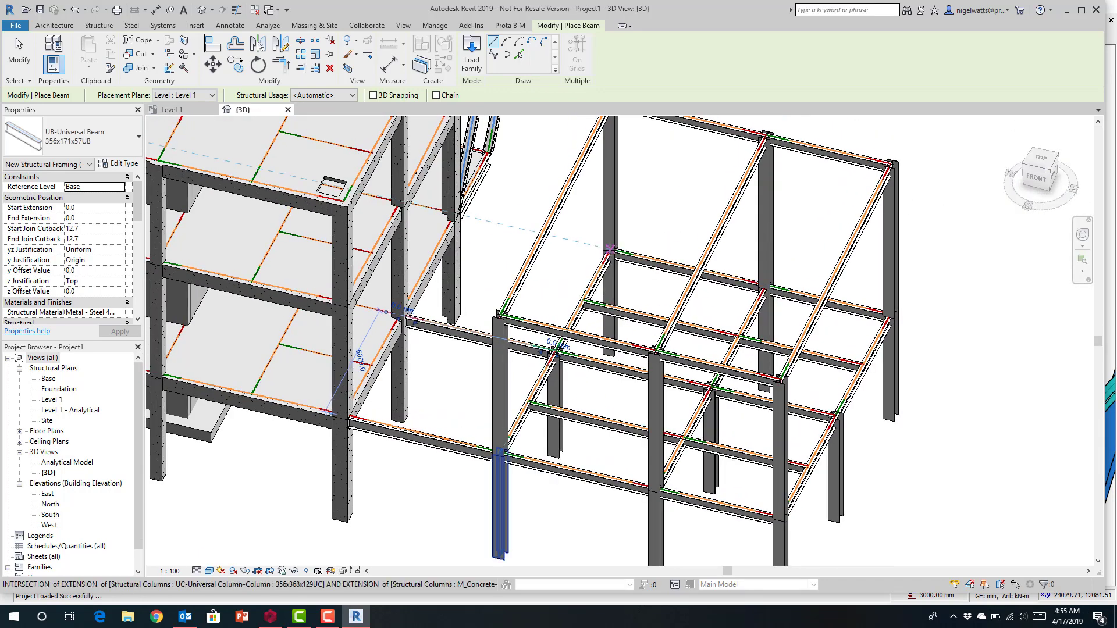
click(610, 249)
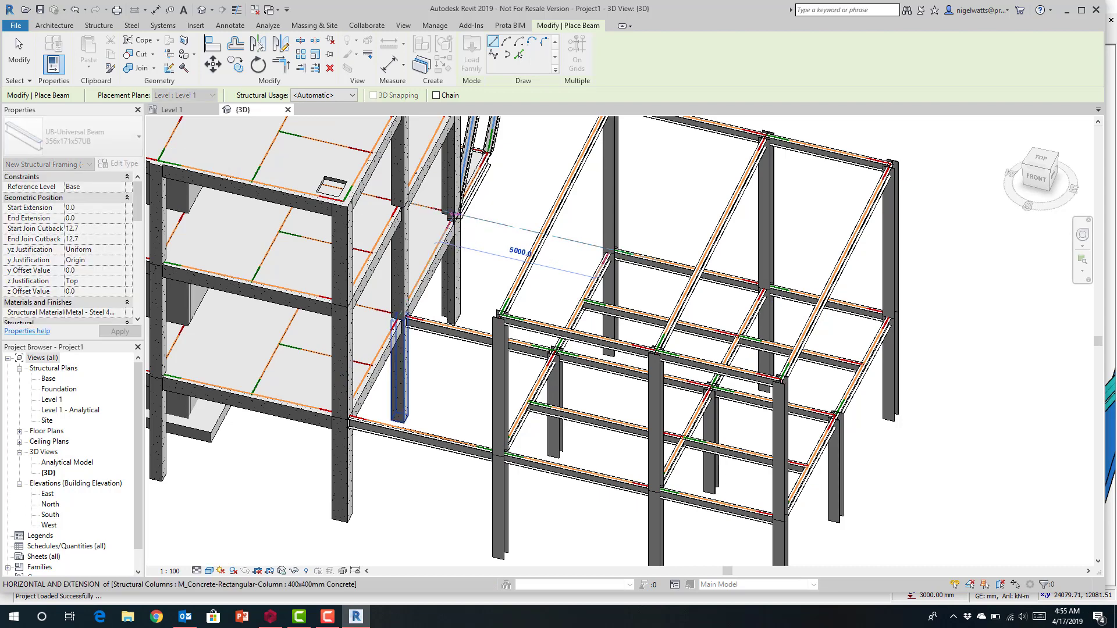
scroll(454, 217, up, 1)
scroll(454, 218, up, 3)
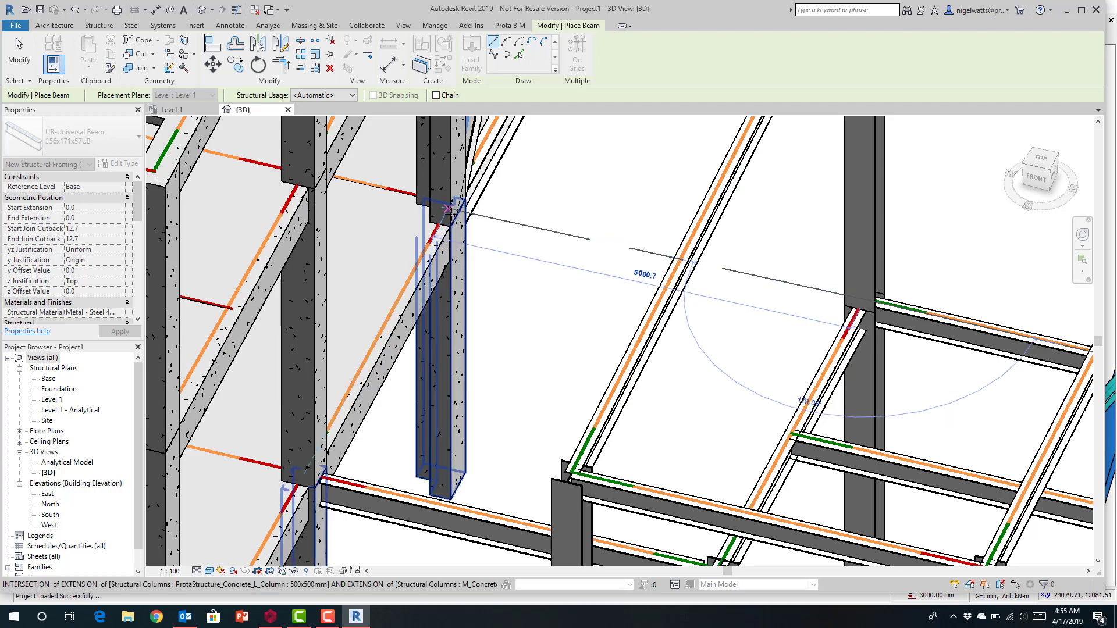
click(851, 326)
scroll(635, 233, down, 2)
scroll(636, 219, down, 3)
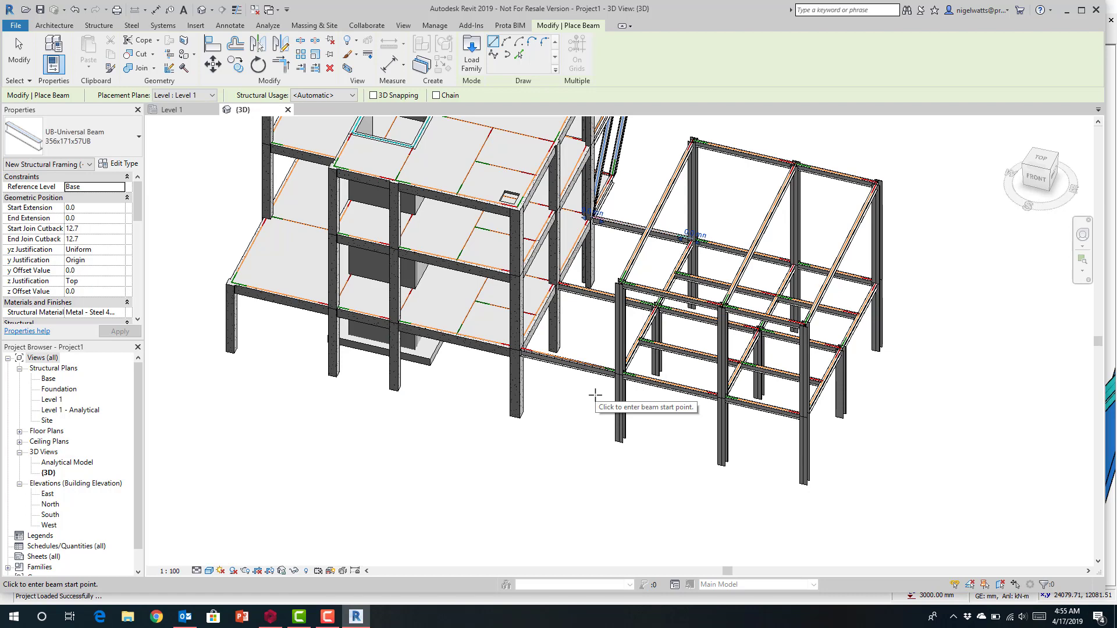
key(Escape)
key(Escape)
Step: Change the lower wing's outer front corner column to the M_Concrete-Round-Column 450mm type
scroll(234, 309, up, 4)
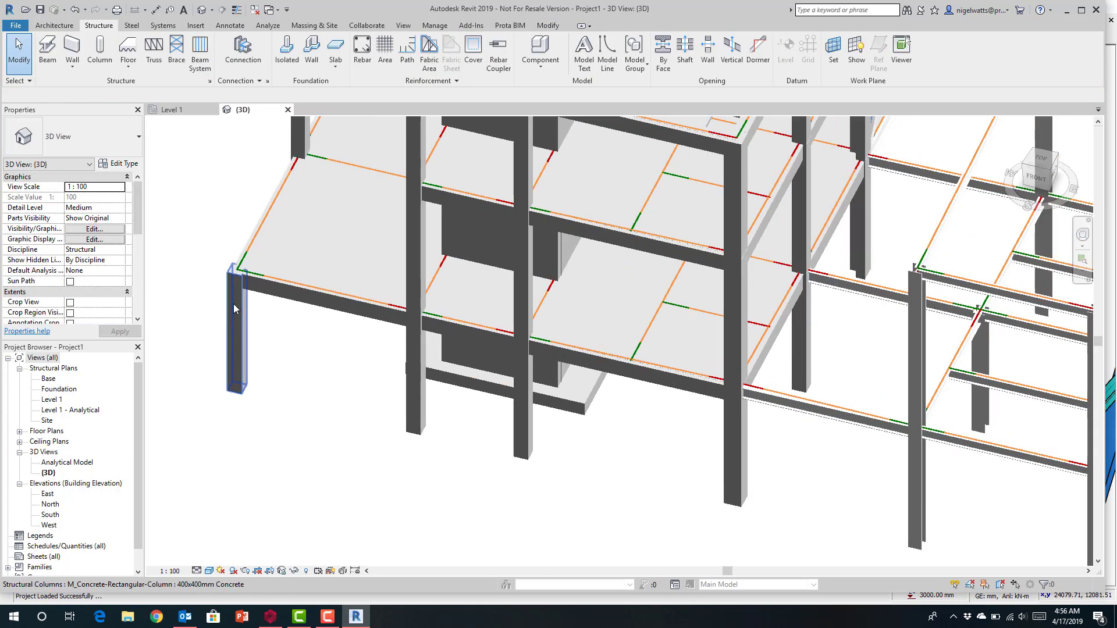
click(234, 308)
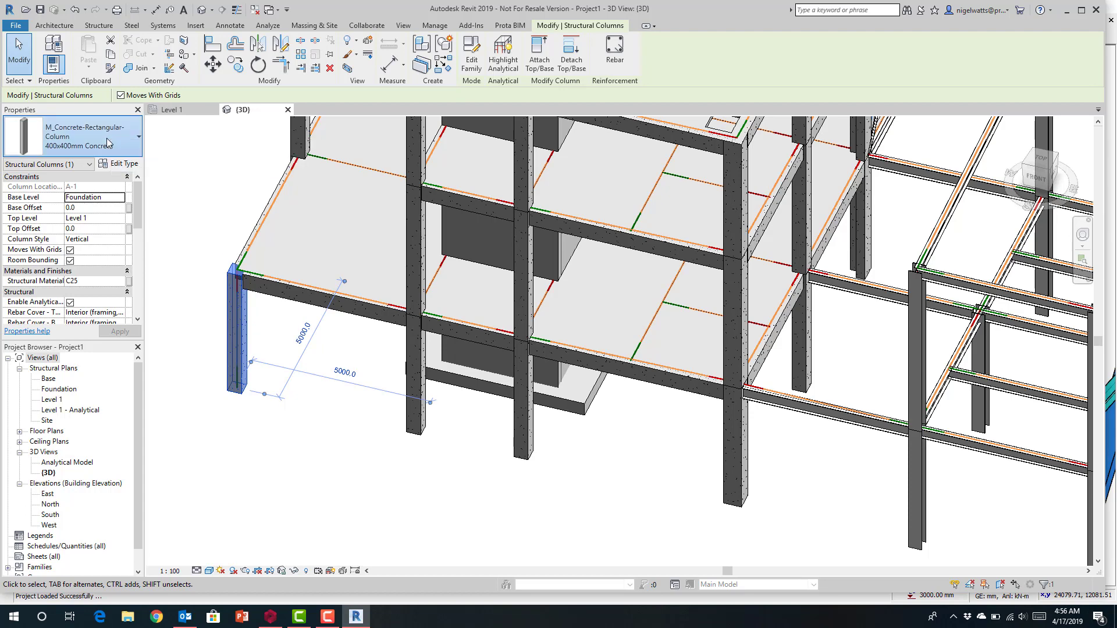
click(106, 140)
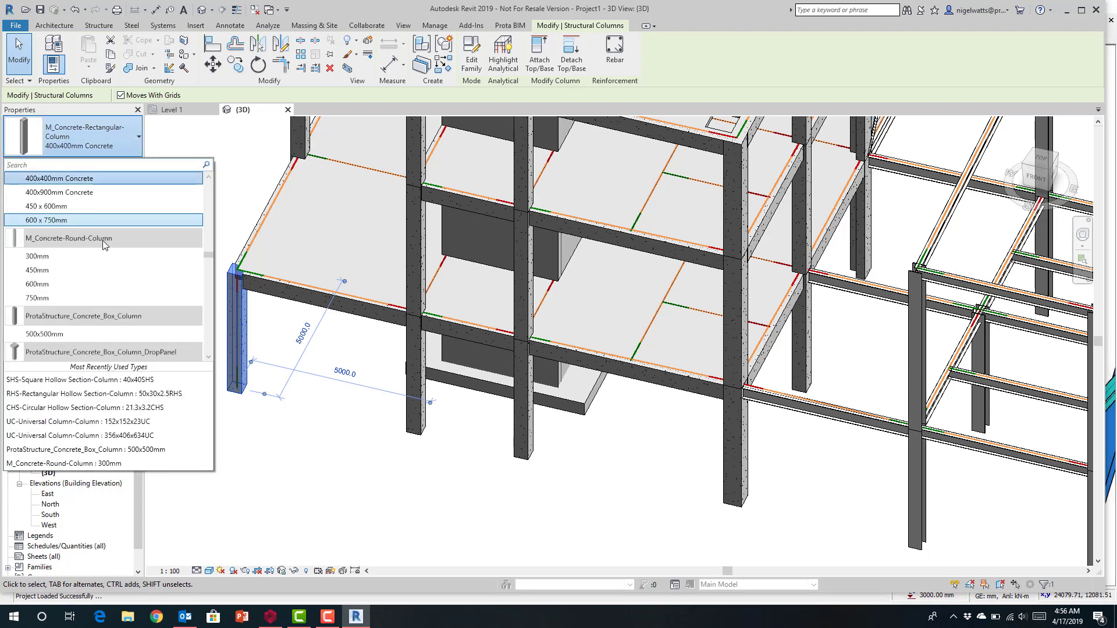
scroll(73, 256, up, 2)
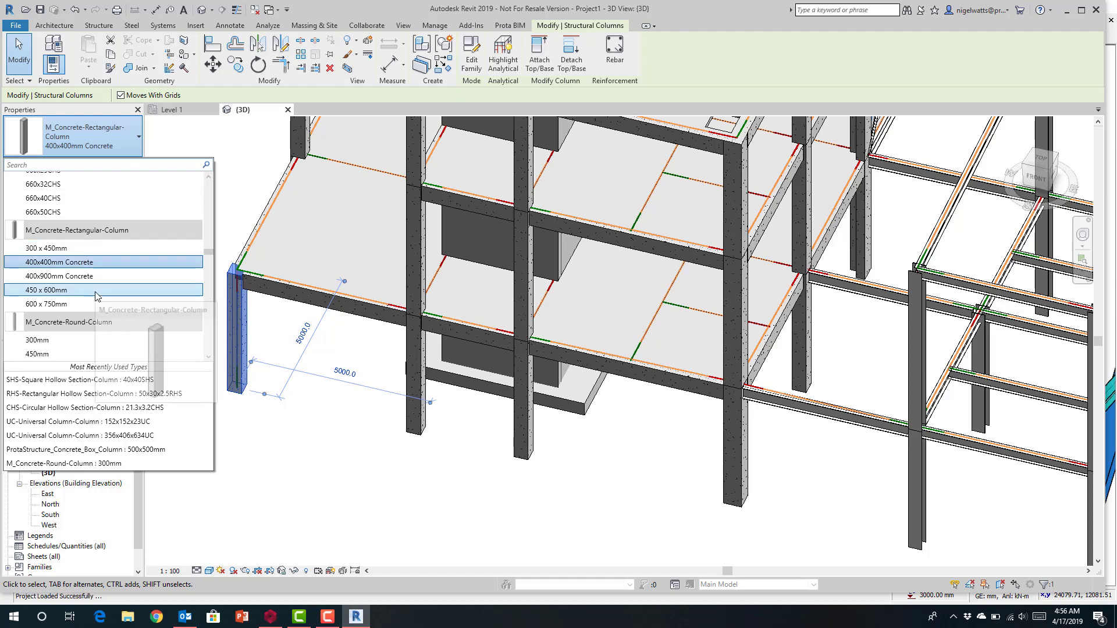
scroll(64, 306, down, 1)
click(64, 306)
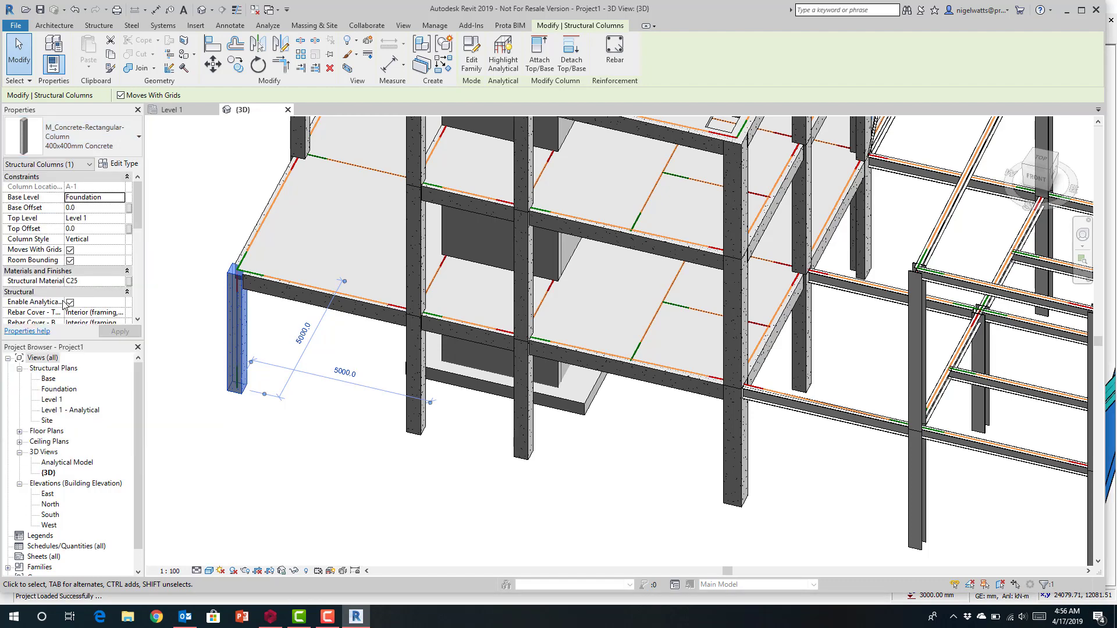
scroll(238, 303, up, 2)
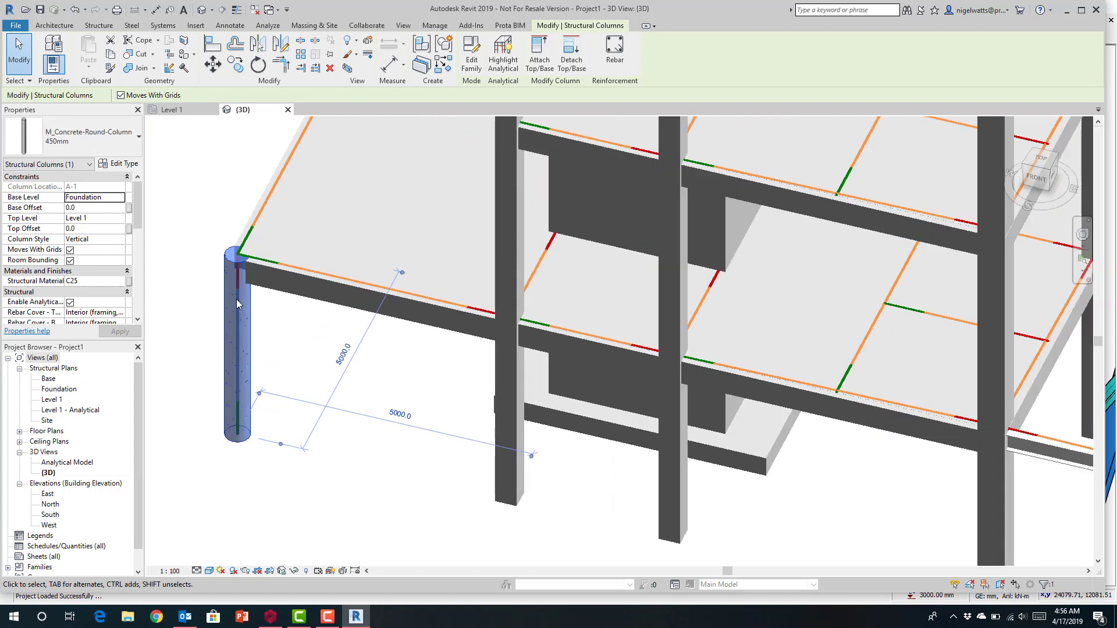
Step: Change the front edge beam framing into the round corner column to the M_Concrete-Rectangular Beam 300 x 600mm type
click(308, 296)
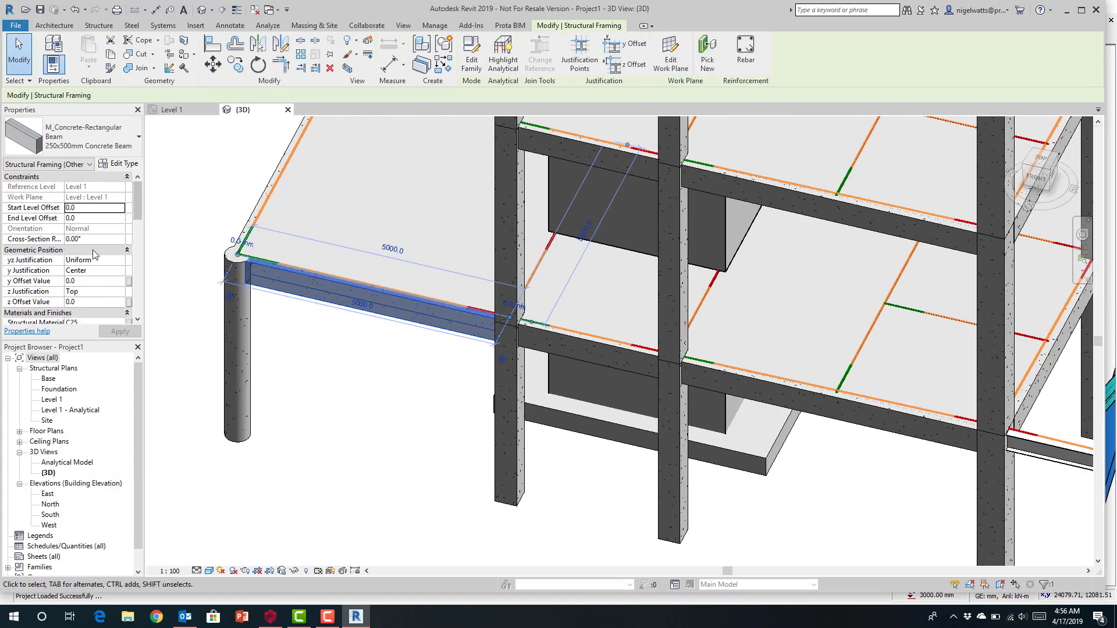
click(84, 148)
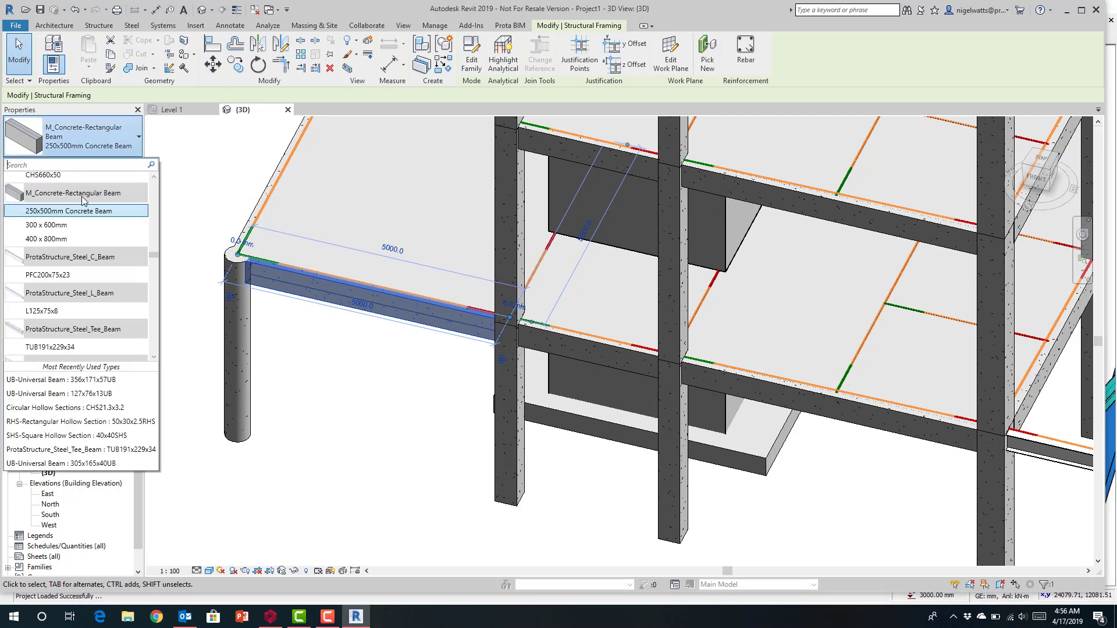
click(68, 231)
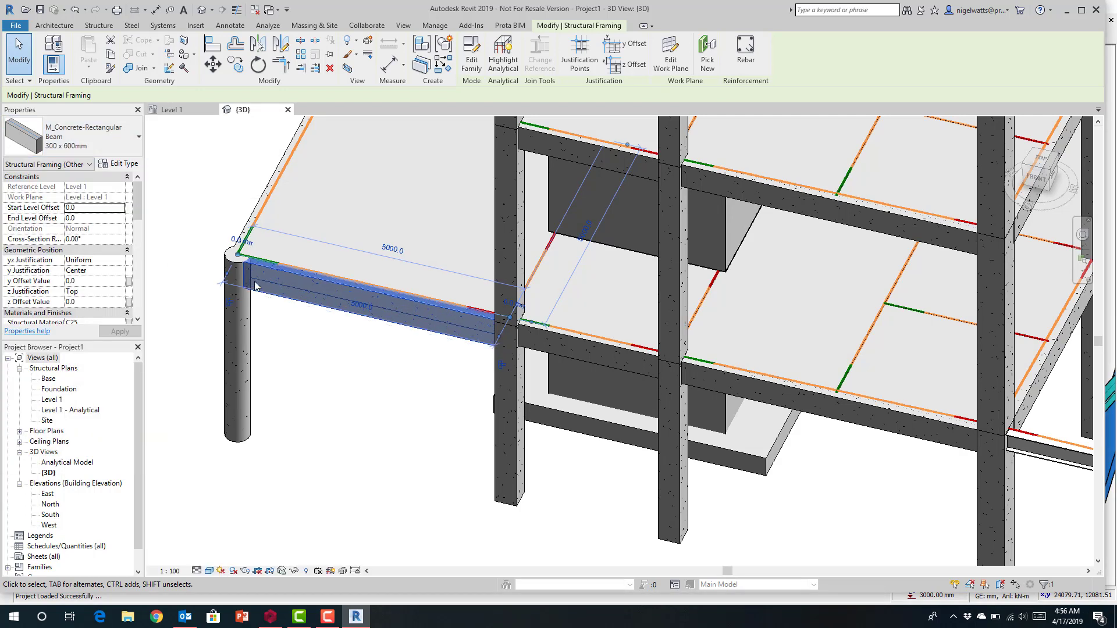
scroll(326, 284, up, 2)
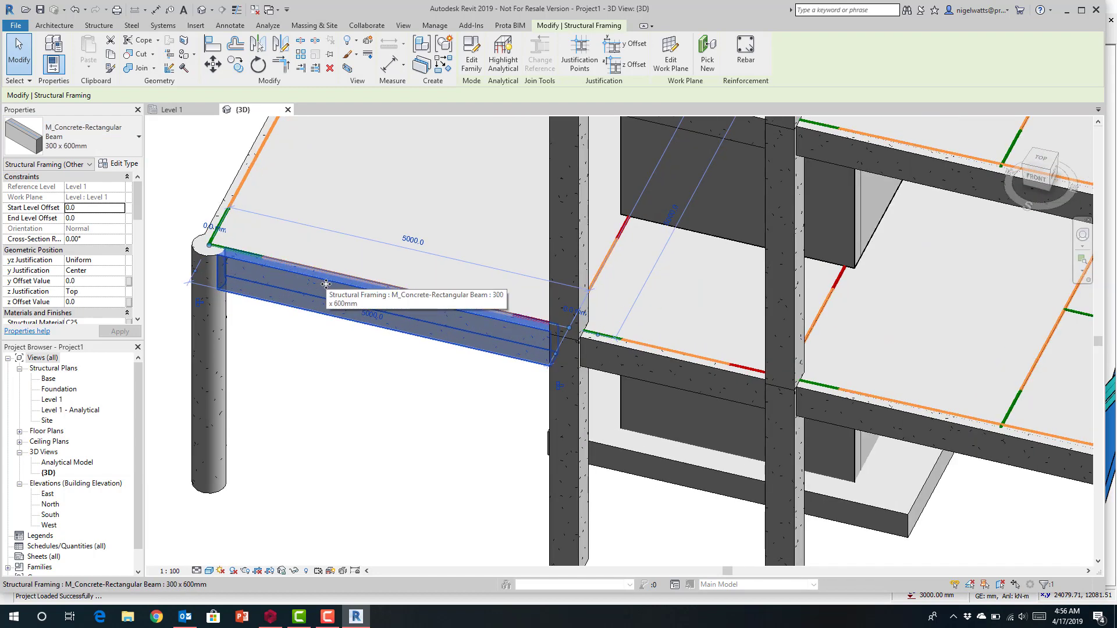
scroll(325, 284, up, 1)
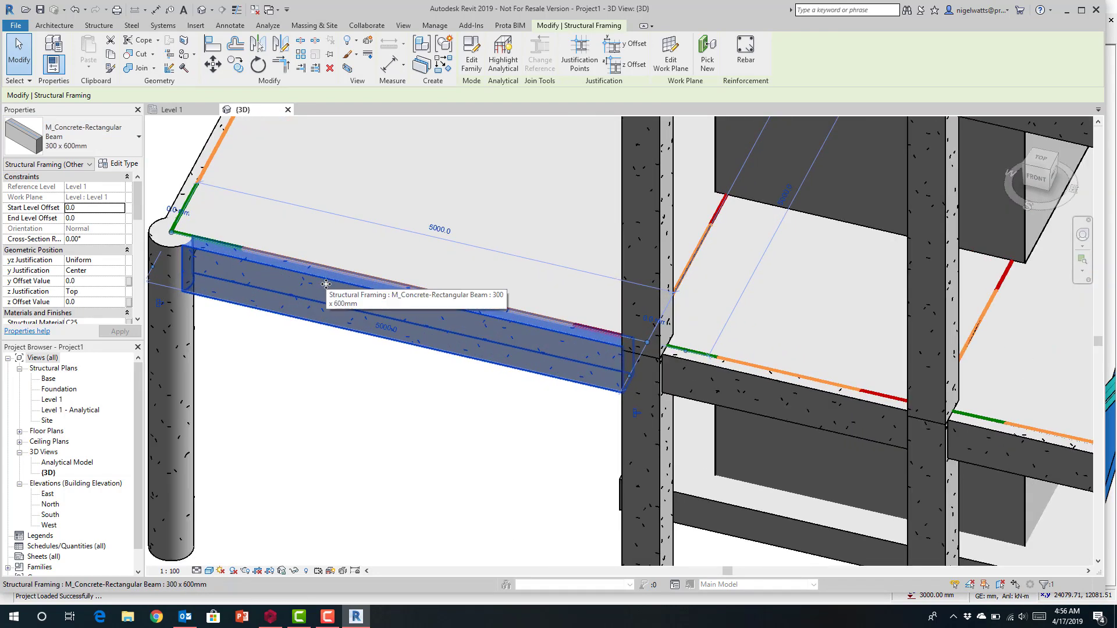
key(Escape)
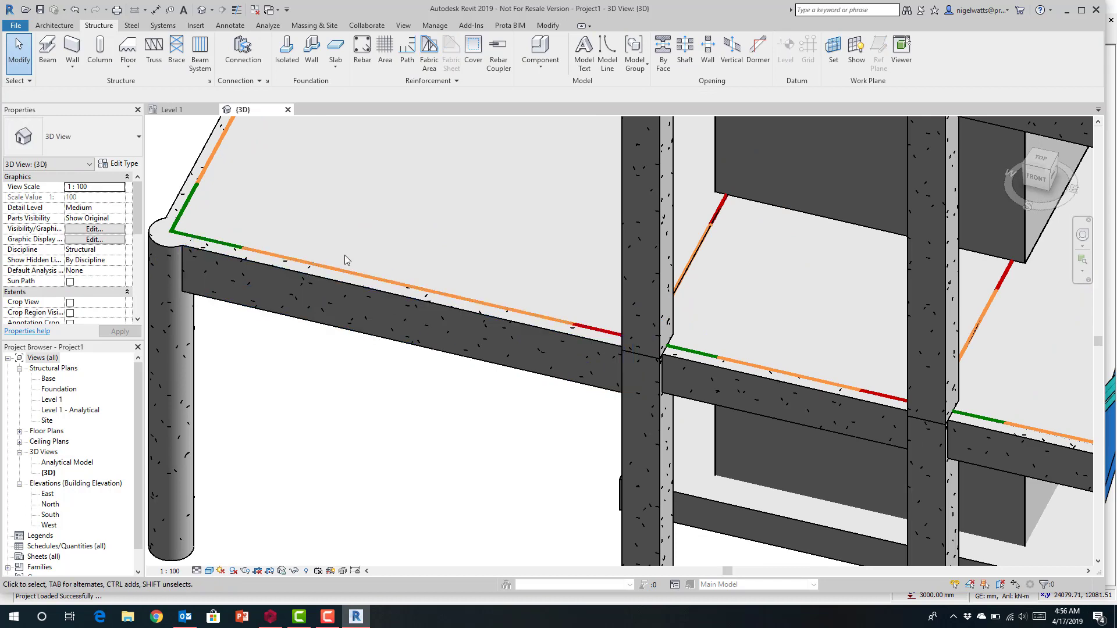
Step: Export the modified model to the existing ProtaStructure project ConstructSing, choosing it from all projects
scroll(357, 260, down, 5)
shift+middle_drag(357, 260, 442, 372)
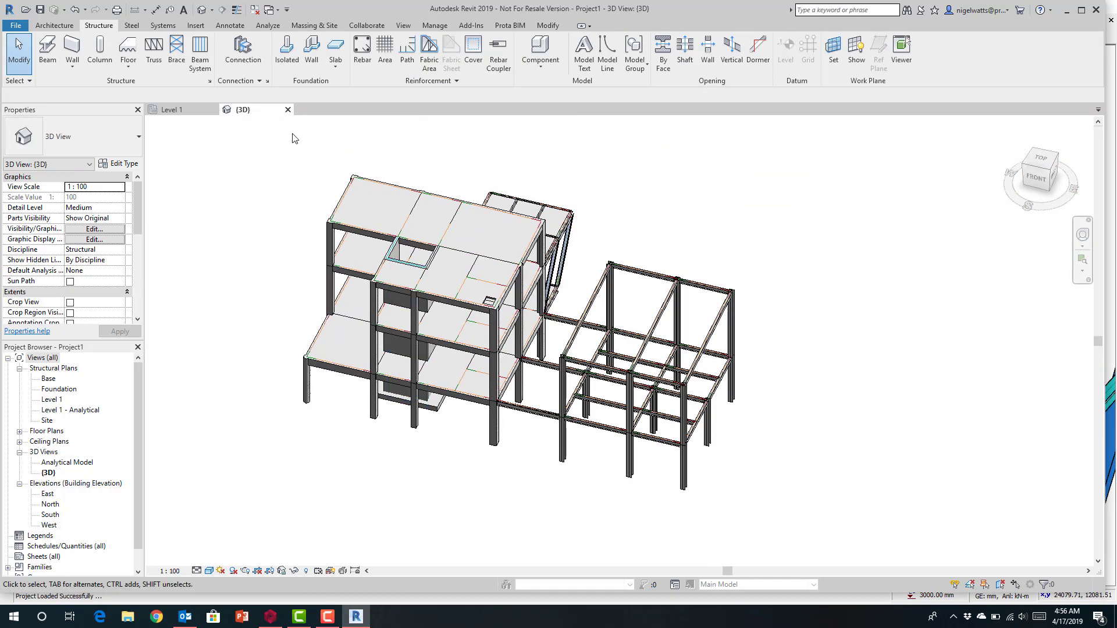
click(511, 26)
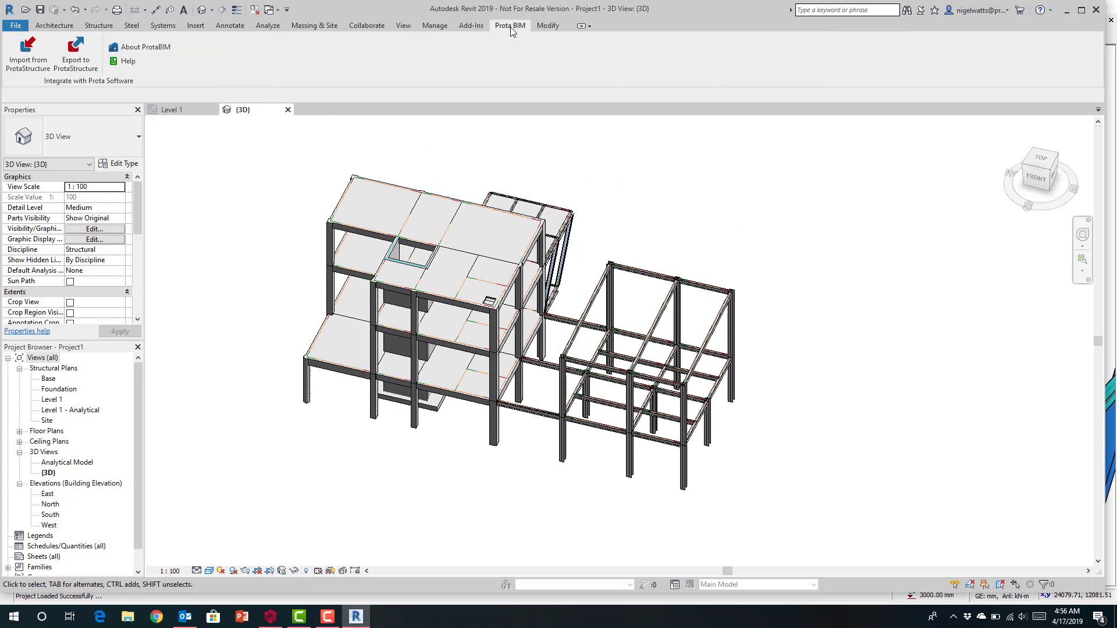
click(74, 64)
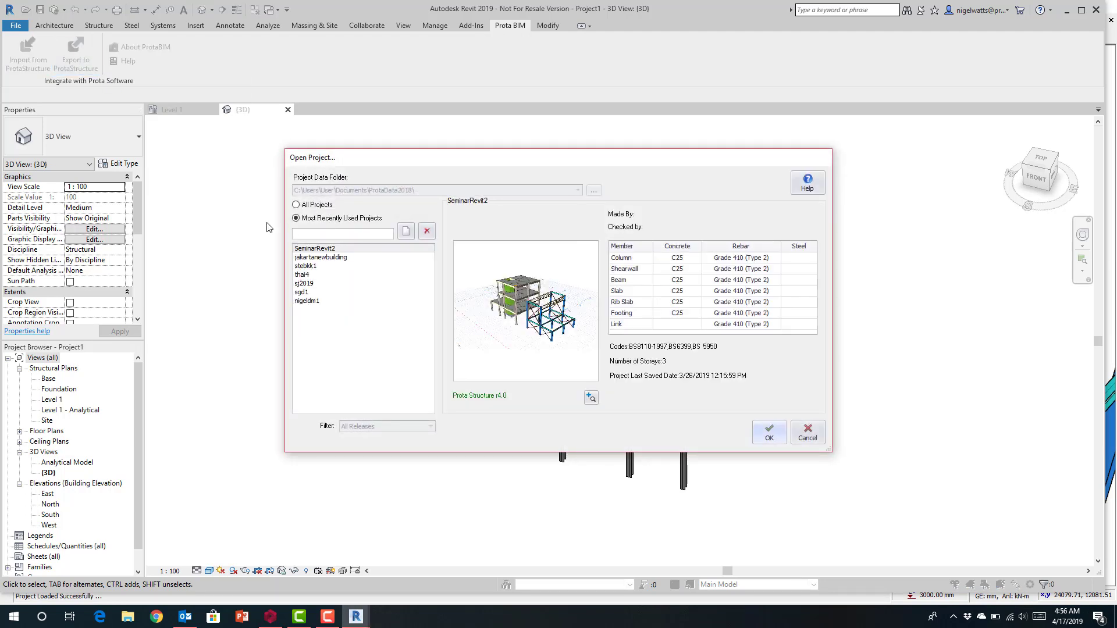
click(296, 205)
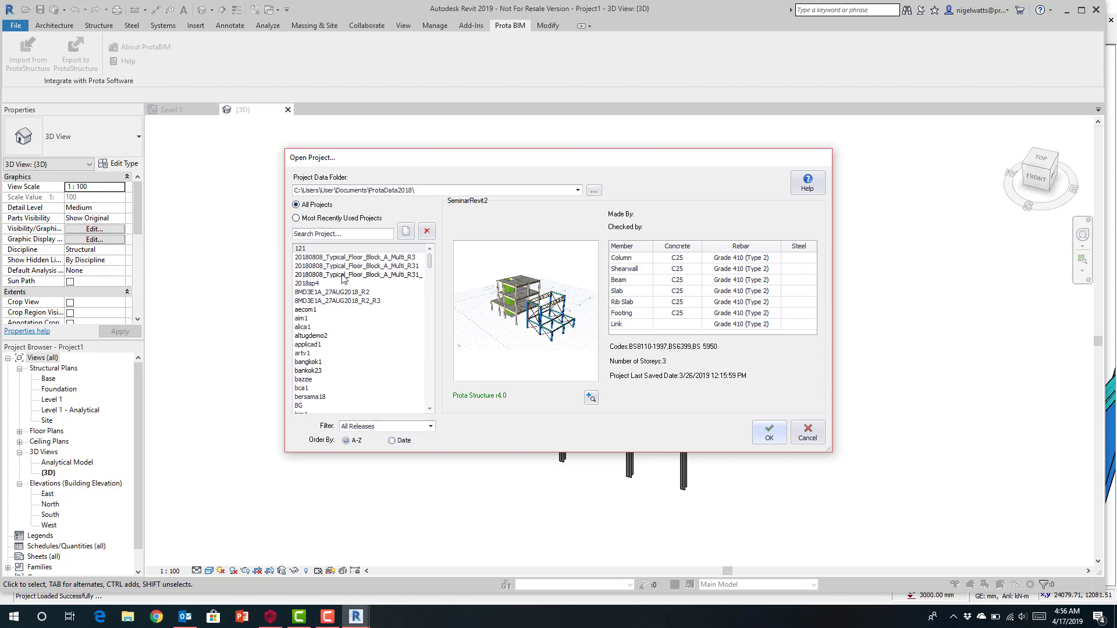
scroll(336, 320, down, 8)
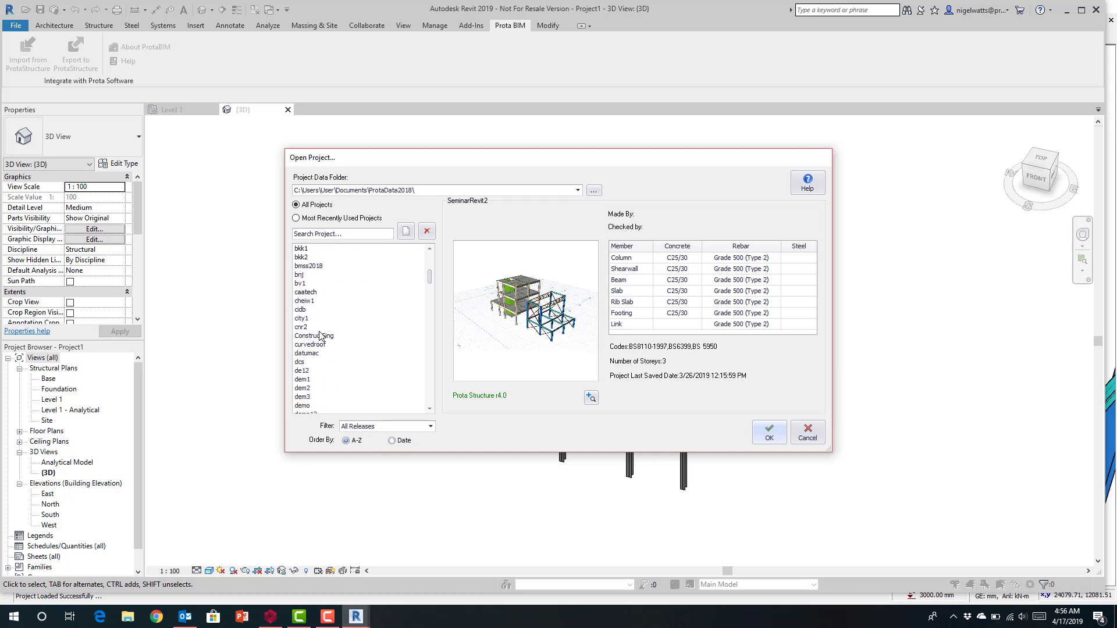
click(321, 336)
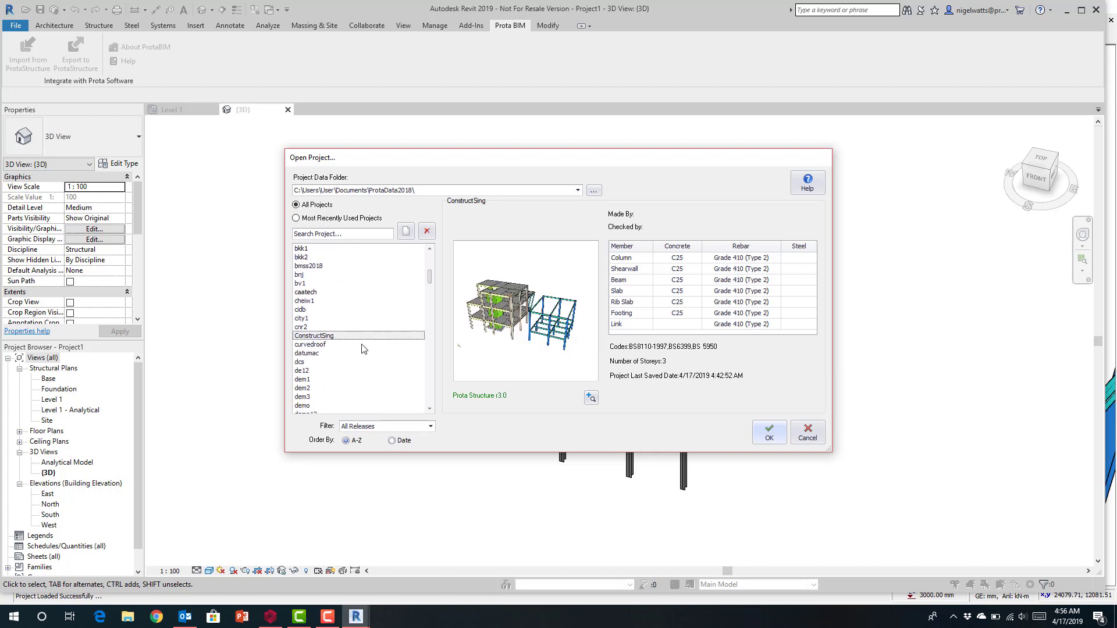
click(768, 433)
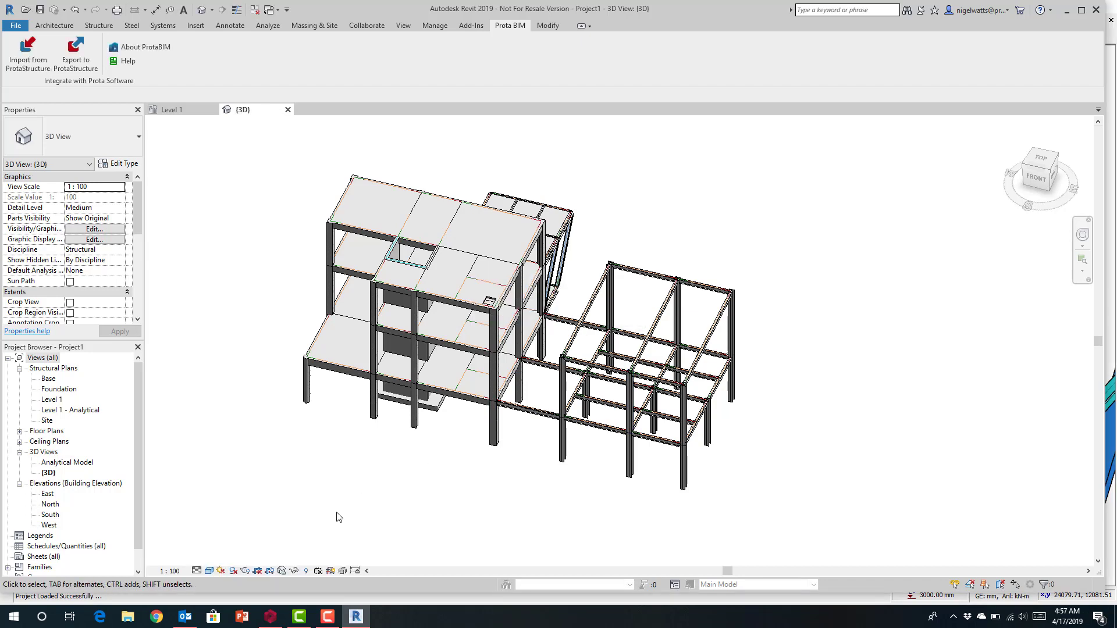
Step: Switch to ProtaStructure and start importing the Revit Structure model into the ConstructSing project
mouse_move(270, 621)
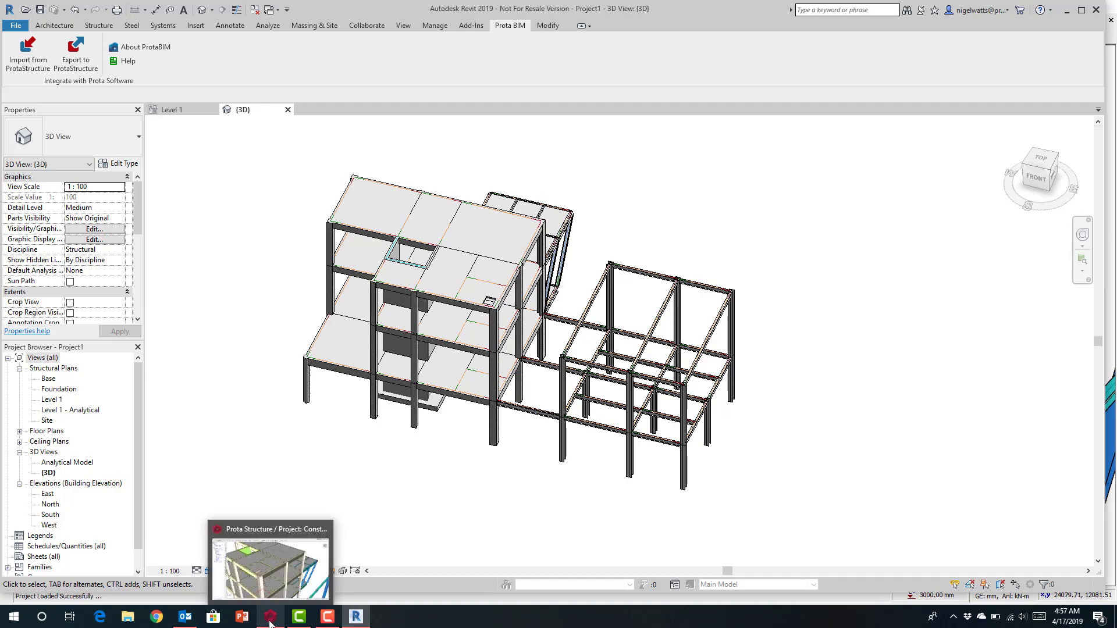
click(271, 621)
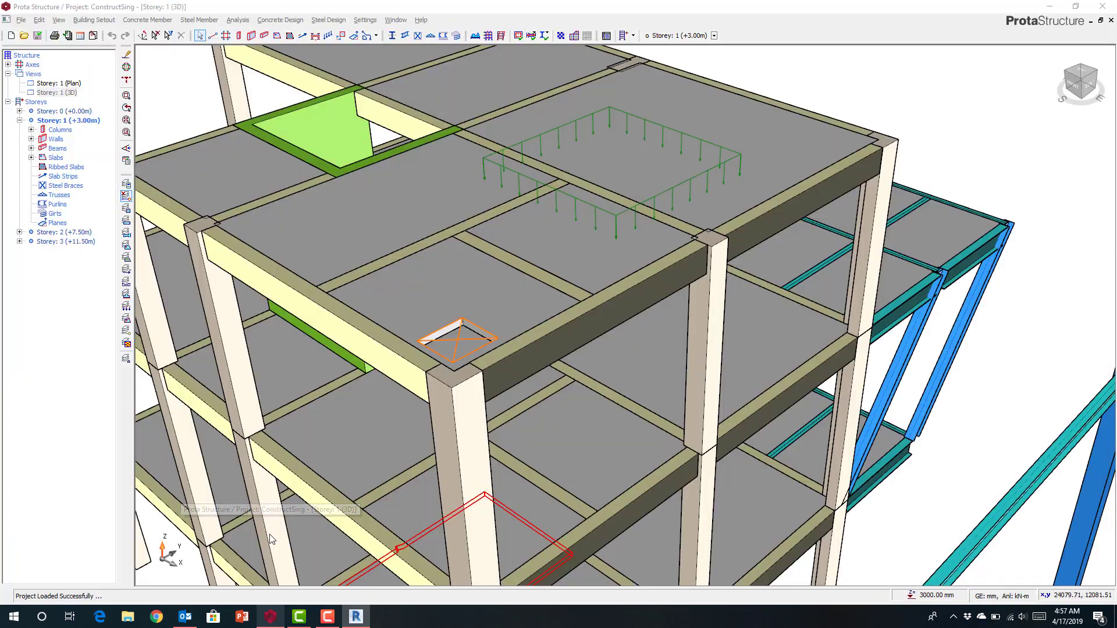
scroll(483, 372, down, 3)
middle_drag(500, 381, 359, 307)
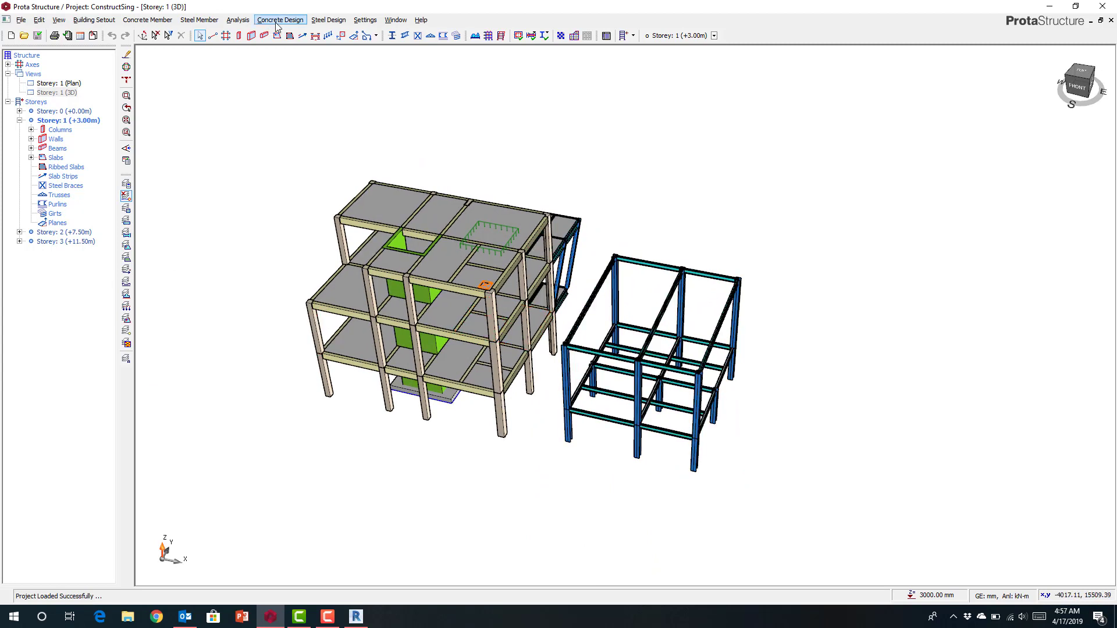
click(21, 20)
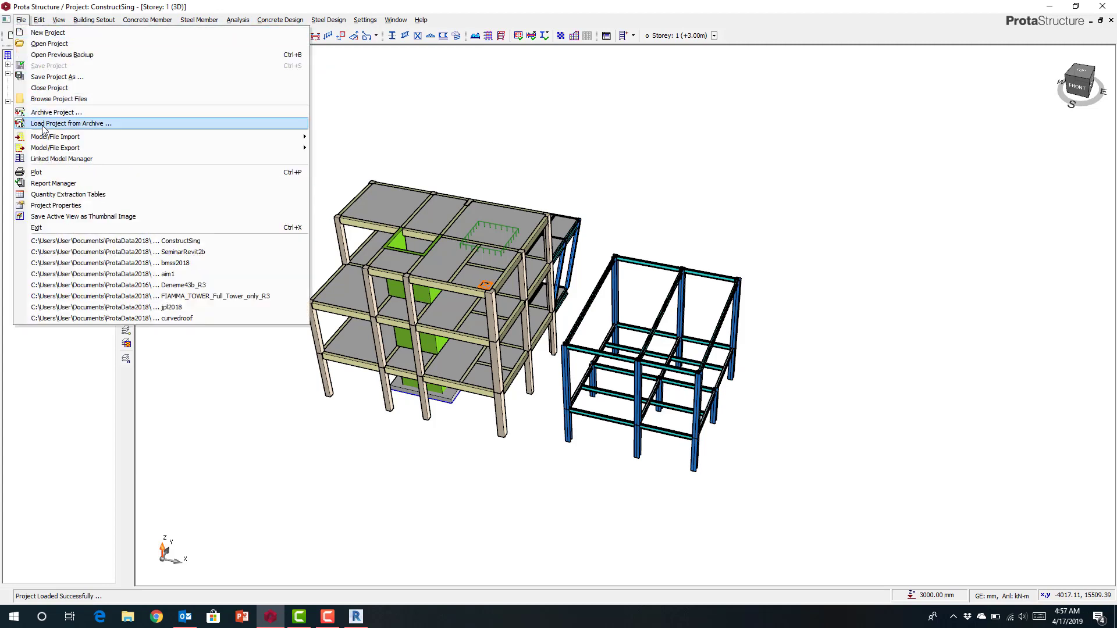
mouse_move(146, 139)
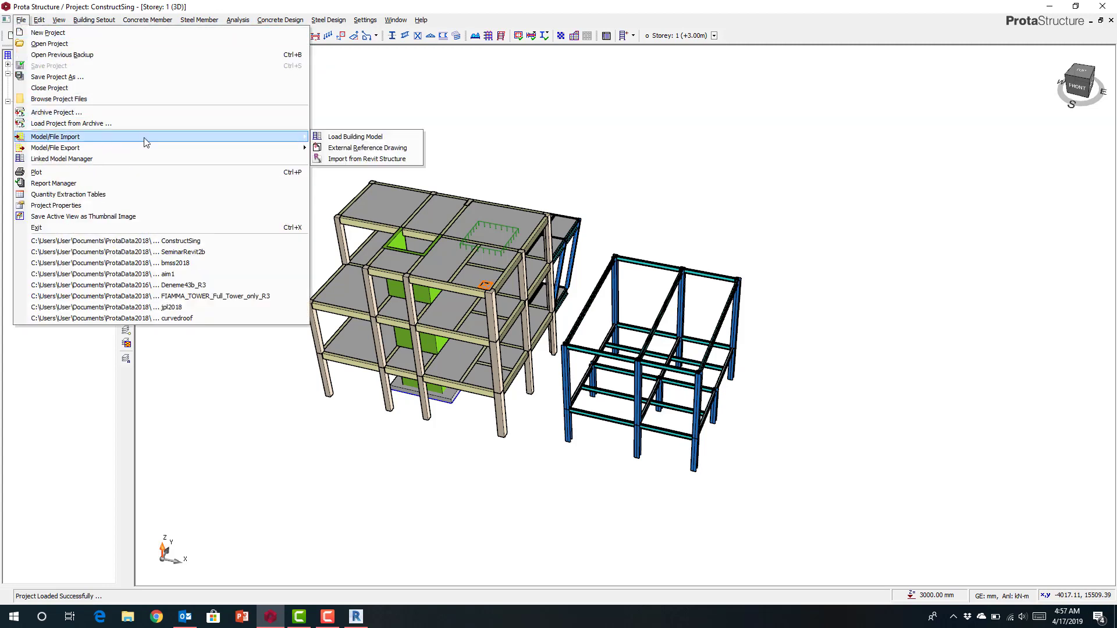
click(340, 159)
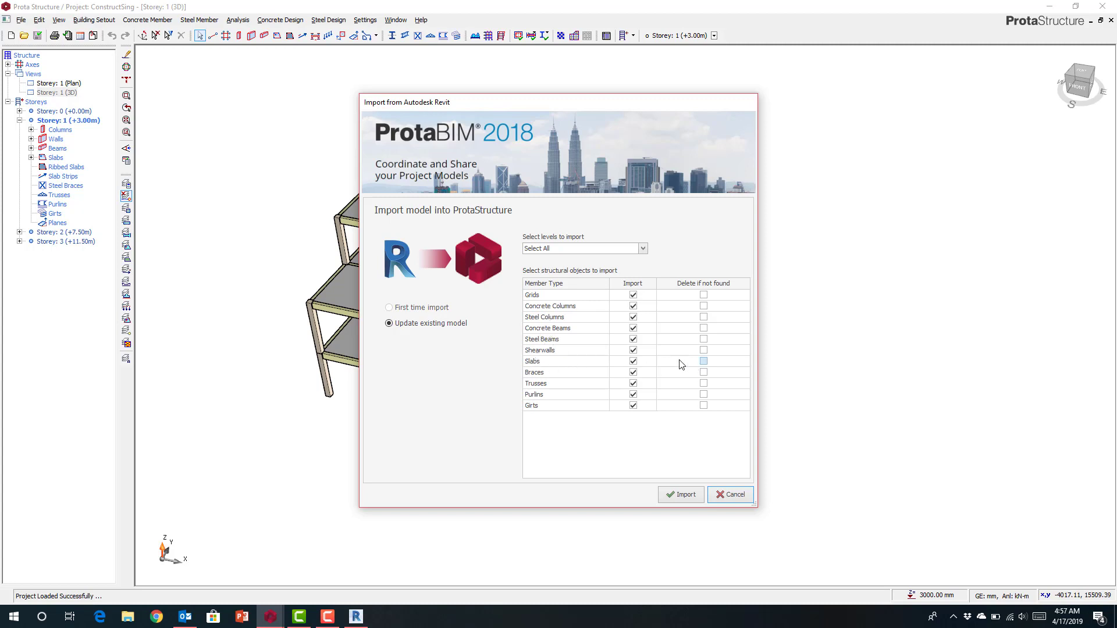
Step: Update the existing model, deleting concrete columns and slabs that are not found, and run all building model checks for all storeys
click(703, 306)
click(703, 362)
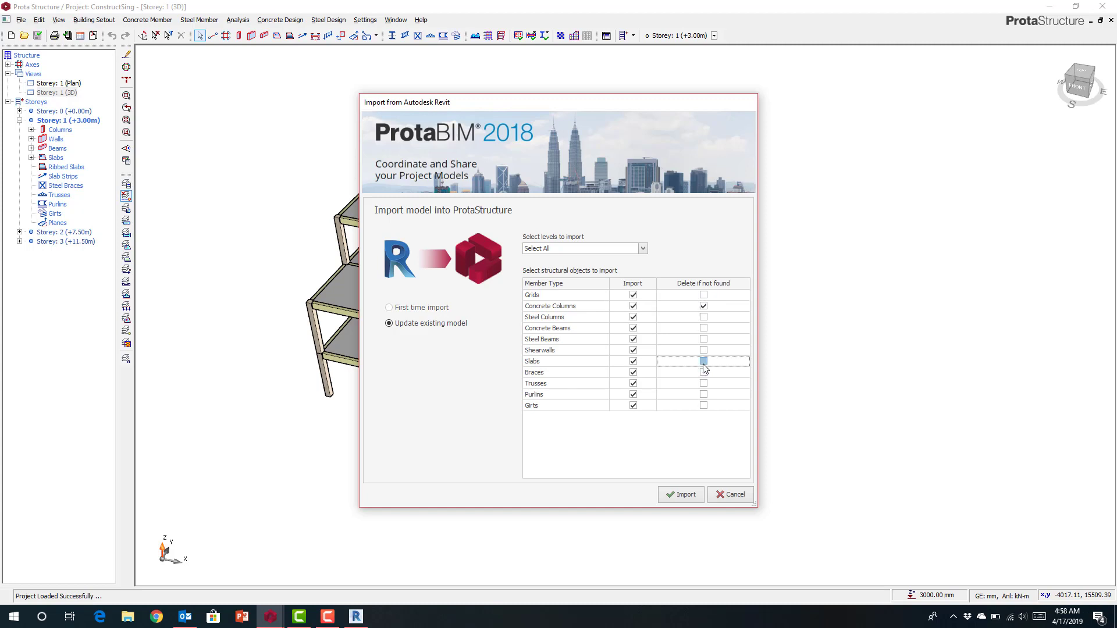
click(682, 495)
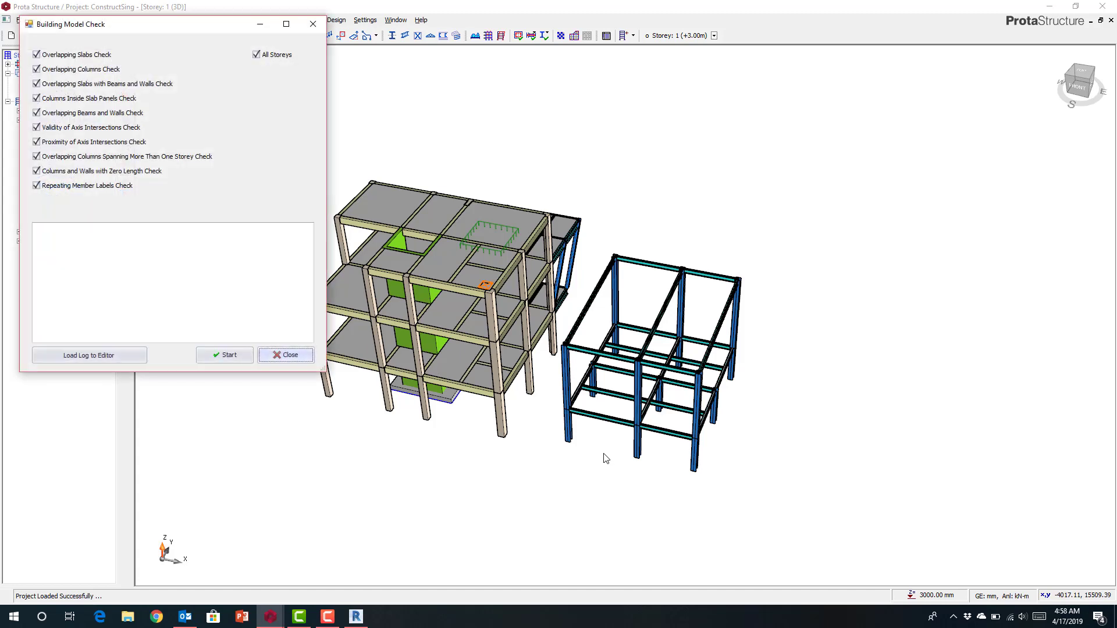
click(241, 359)
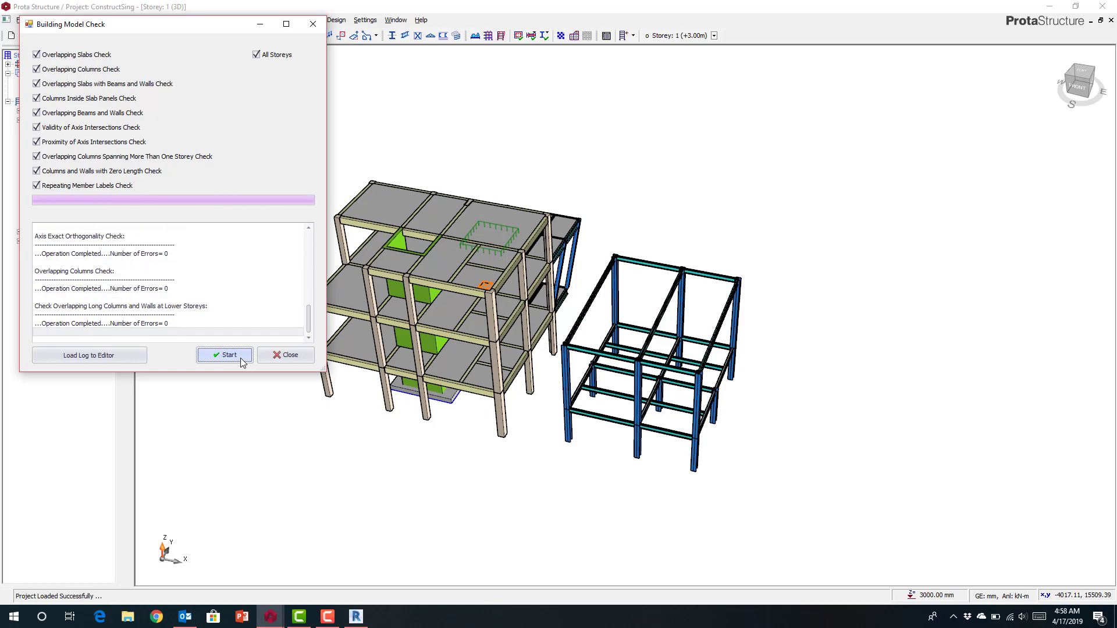
click(284, 356)
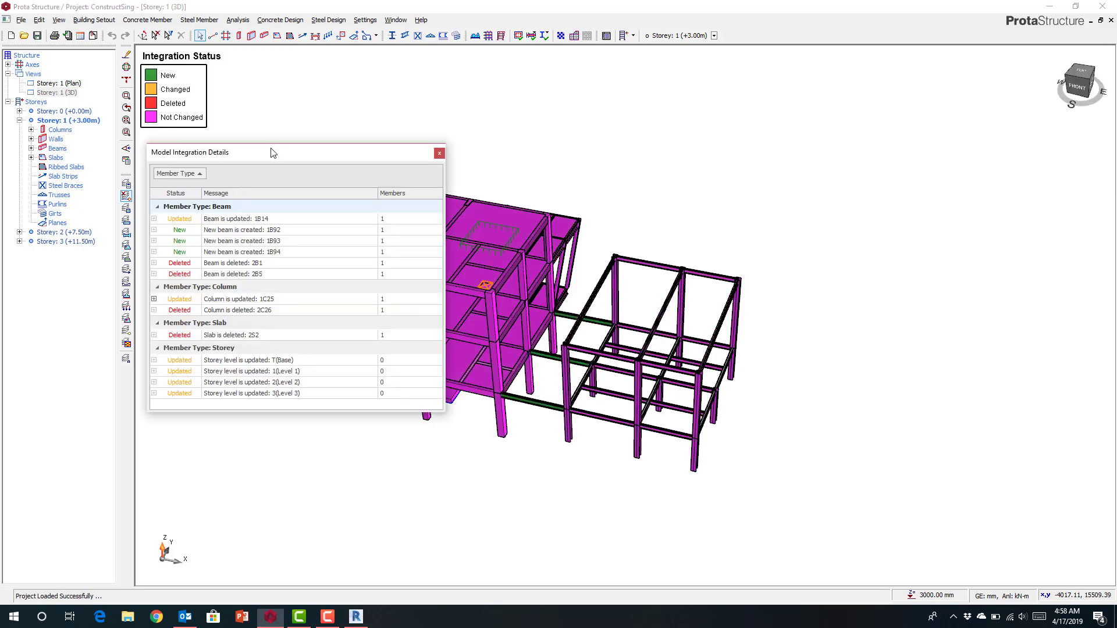
Step: Locate beams 2B1 and 2B5 from the integration details and delete beam 2B5 from storey 2
drag(270, 149, 879, 98)
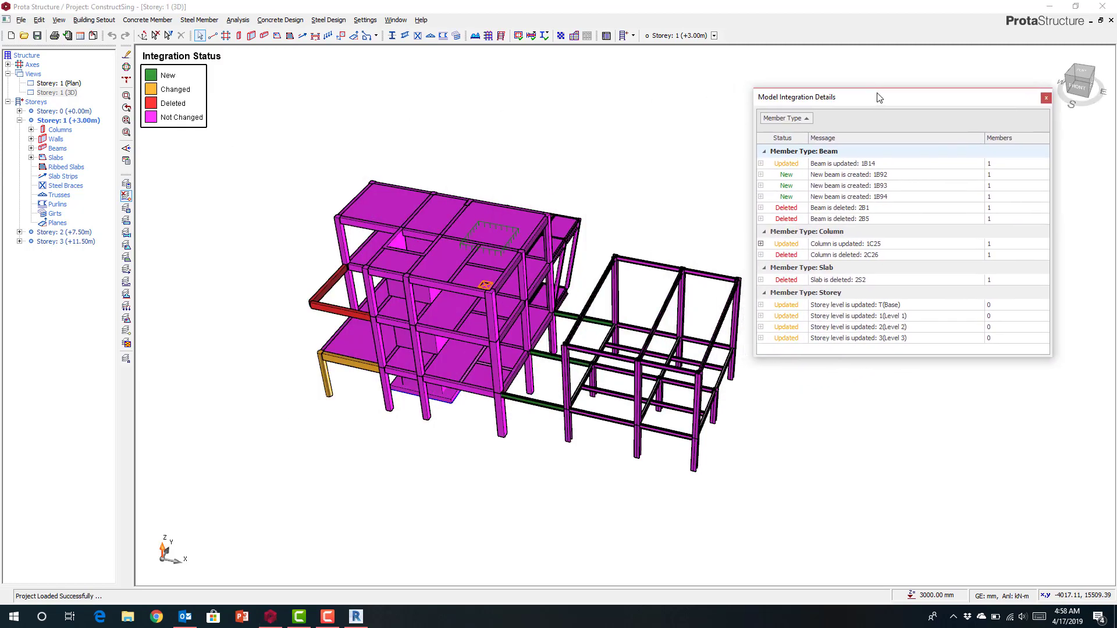
click(835, 208)
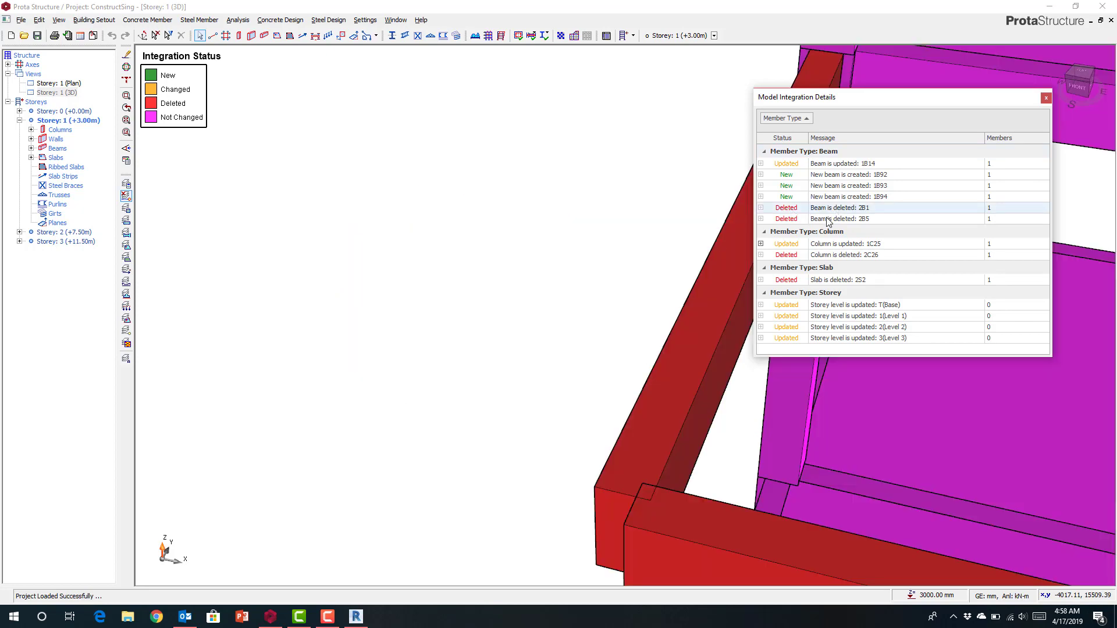
click(828, 219)
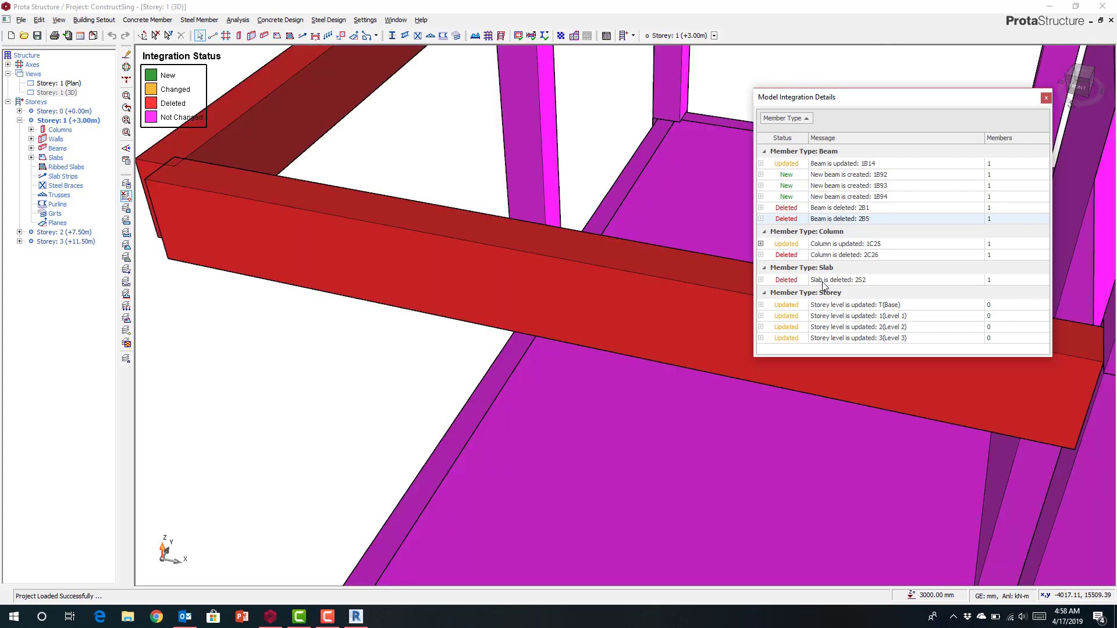
click(542, 260)
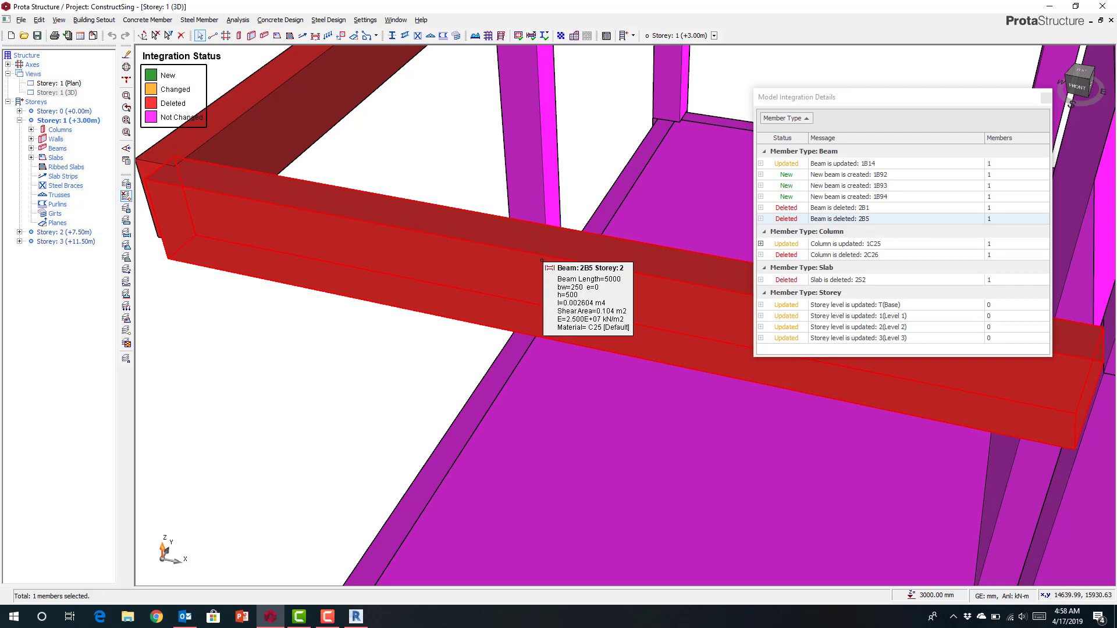
key(Delete)
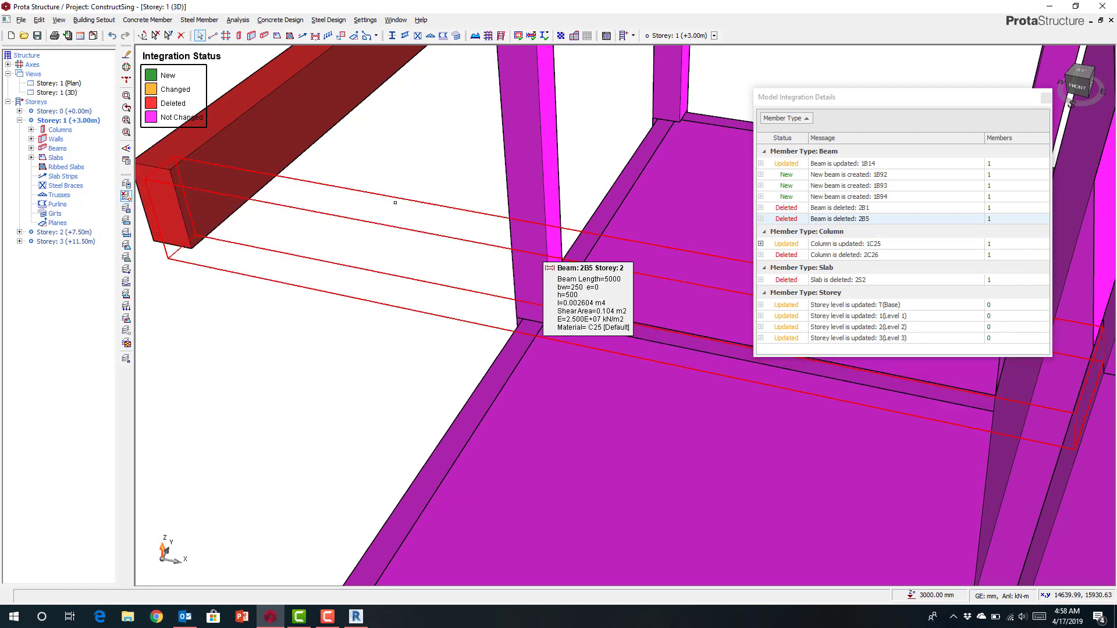
Step: Examine the section changes recorded for updated beam 1B14 and updated column 1C25
click(823, 168)
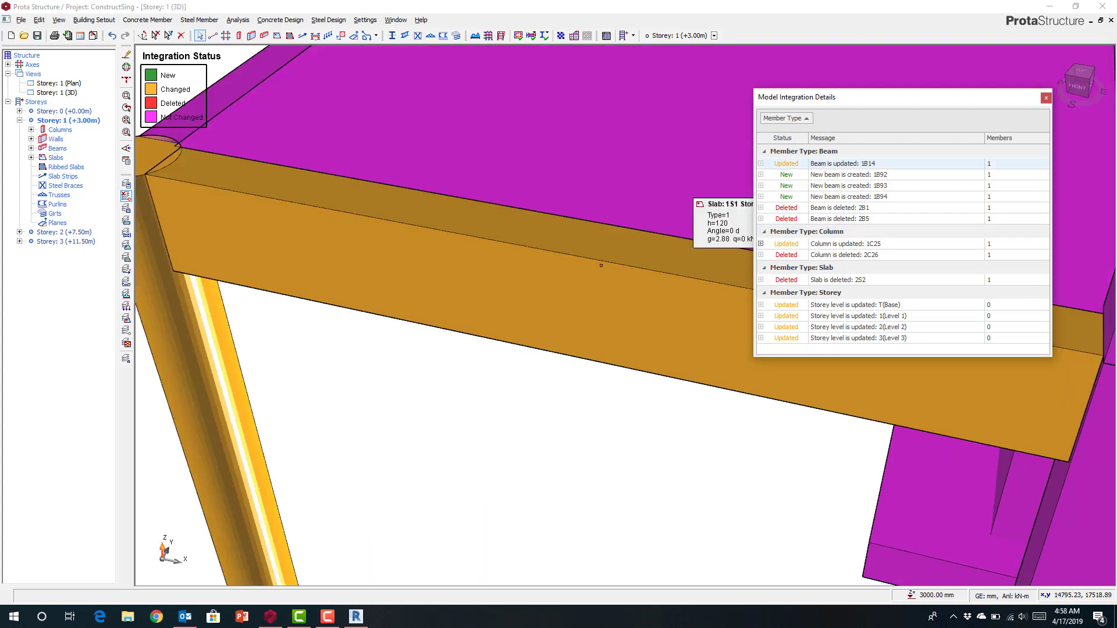
click(760, 163)
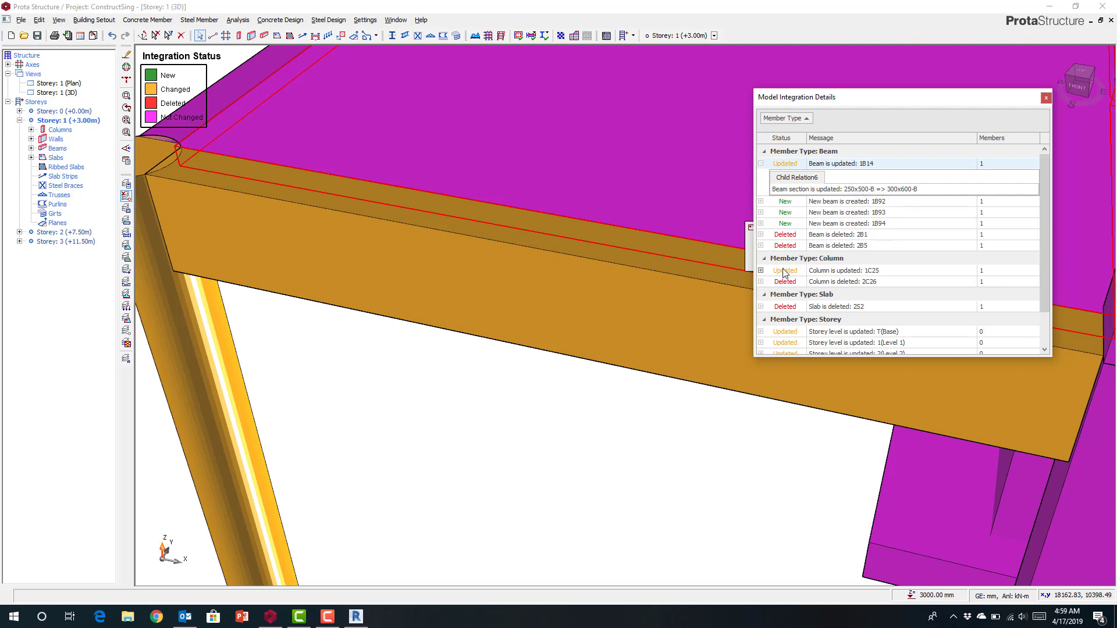
click(760, 271)
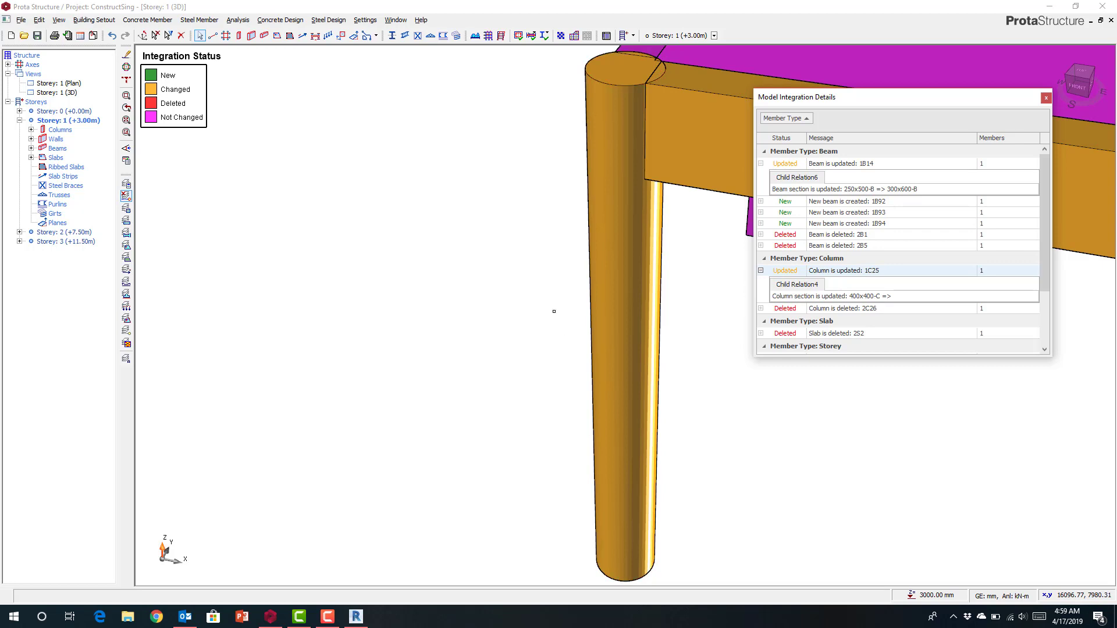
scroll(444, 331, down, 5)
scroll(444, 331, down, 5)
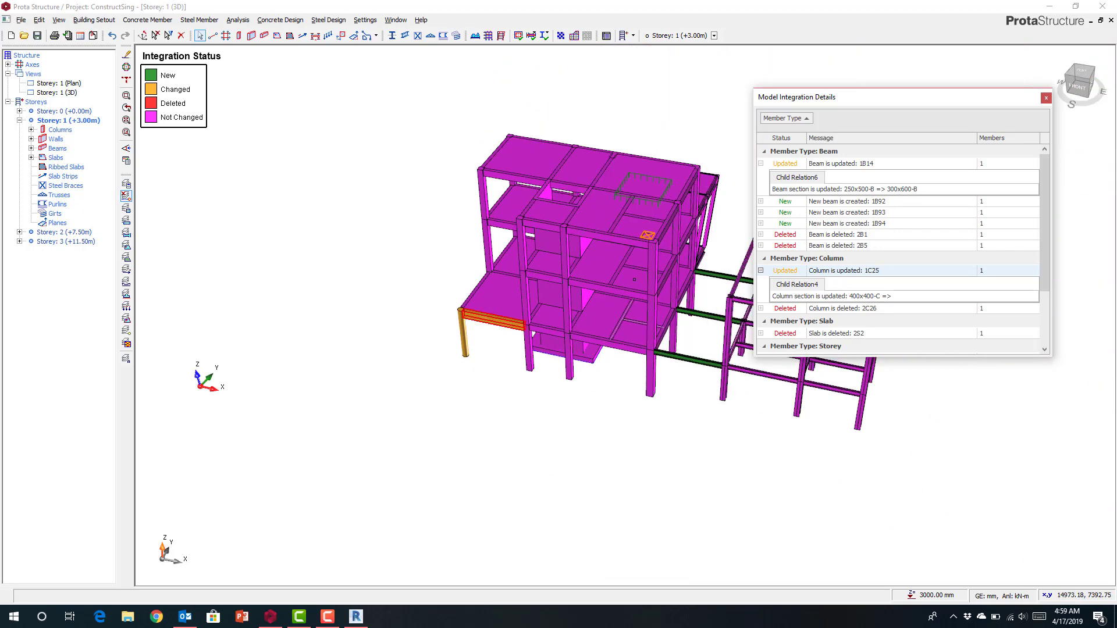
Step: Locate the new linking beams 1B92, 1B93 and 1B94 in the model and close the integration details
click(846, 204)
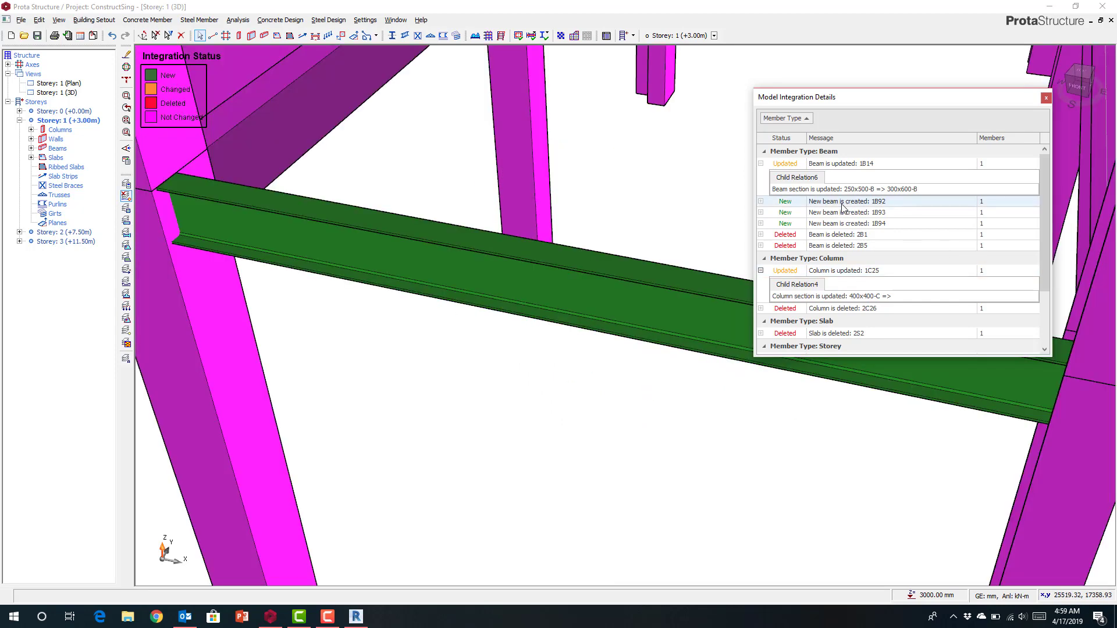
click(832, 216)
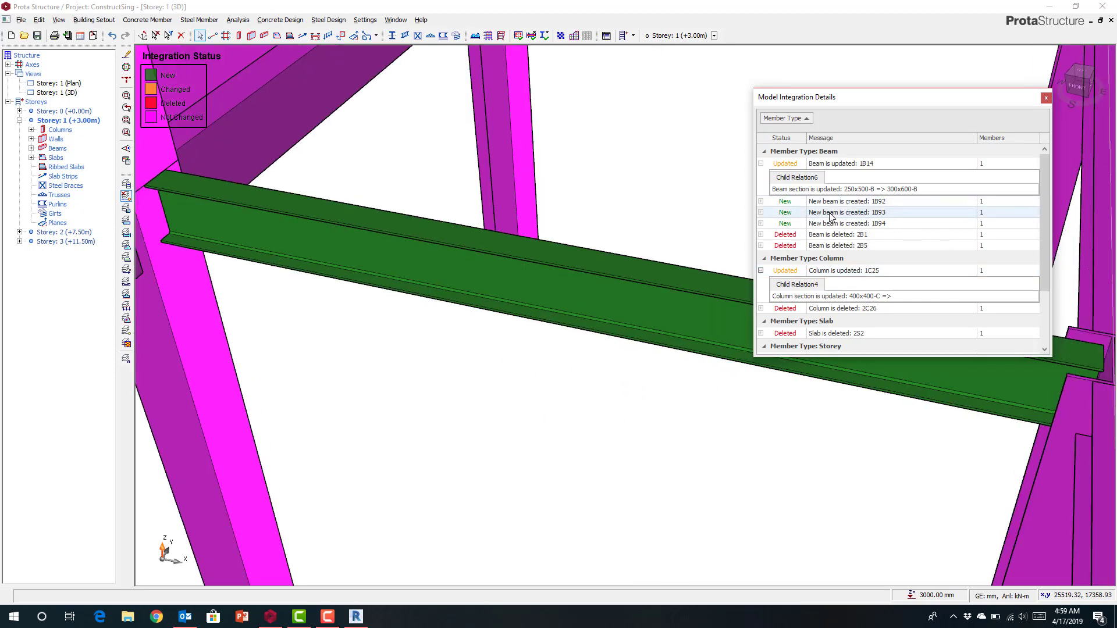
click(826, 226)
scroll(635, 321, down, 8)
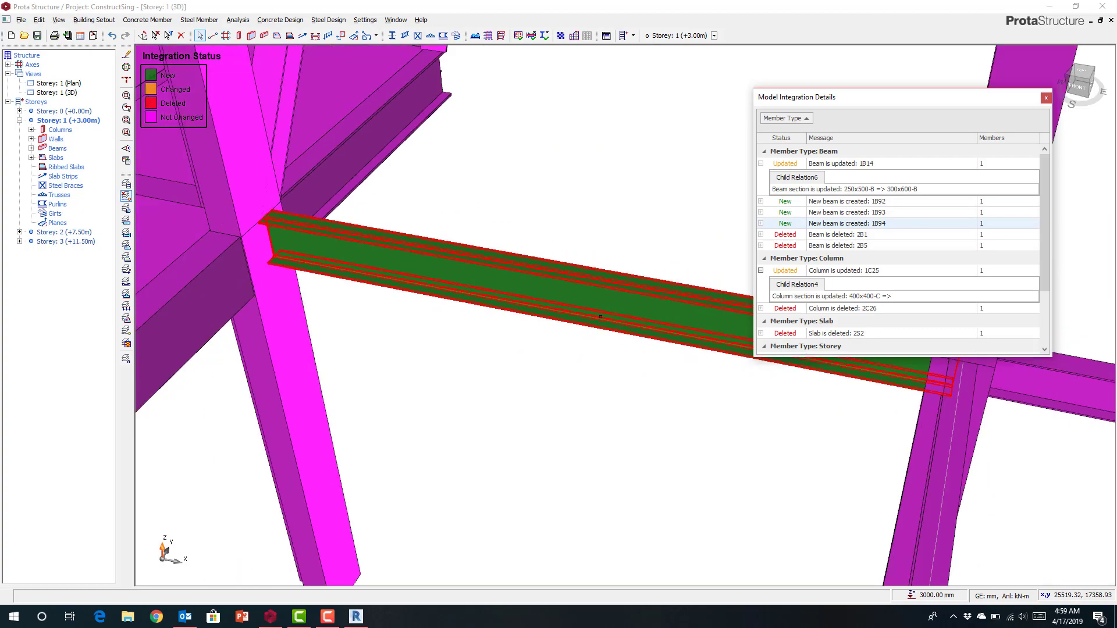
scroll(601, 317, down, 2)
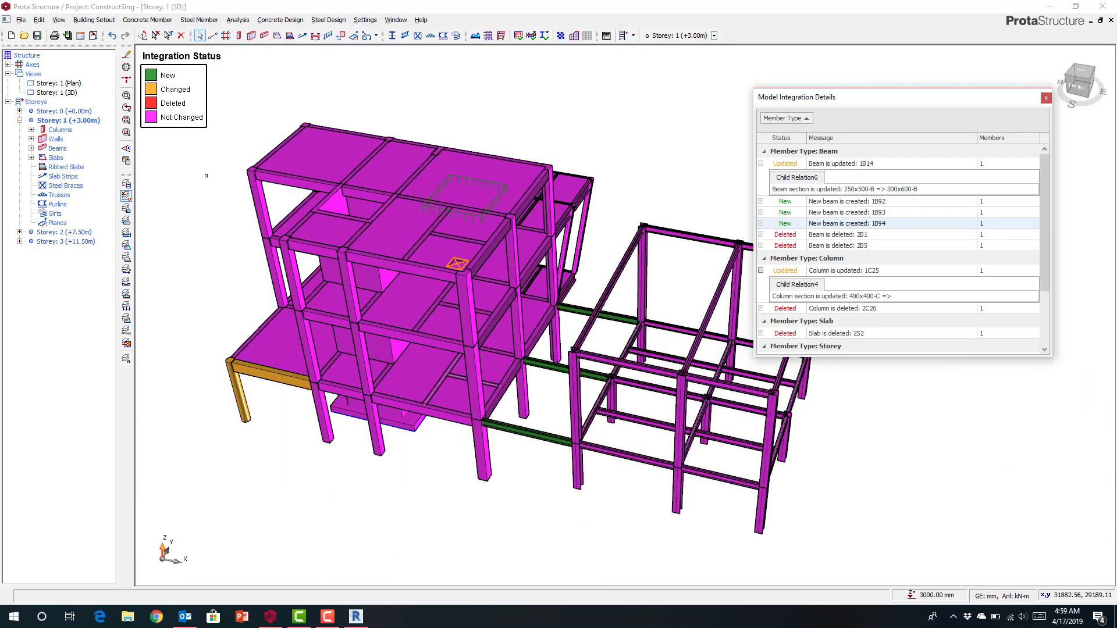
click(1045, 99)
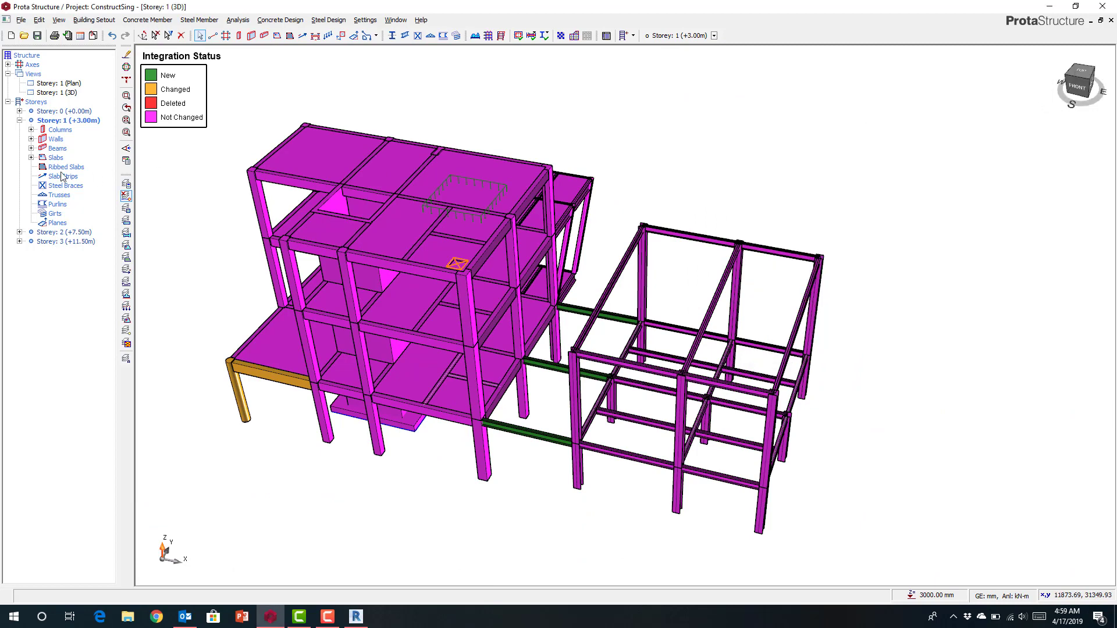
Step: Set the visual interrogation recoloring criterion to None to restore the normal member colours
click(127, 160)
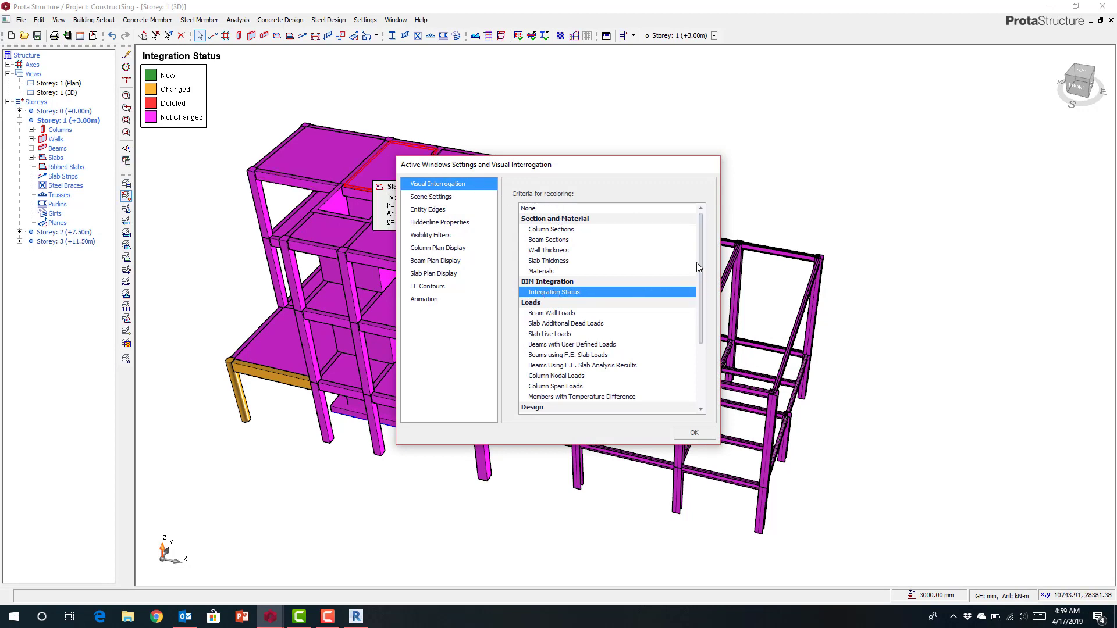
click(533, 209)
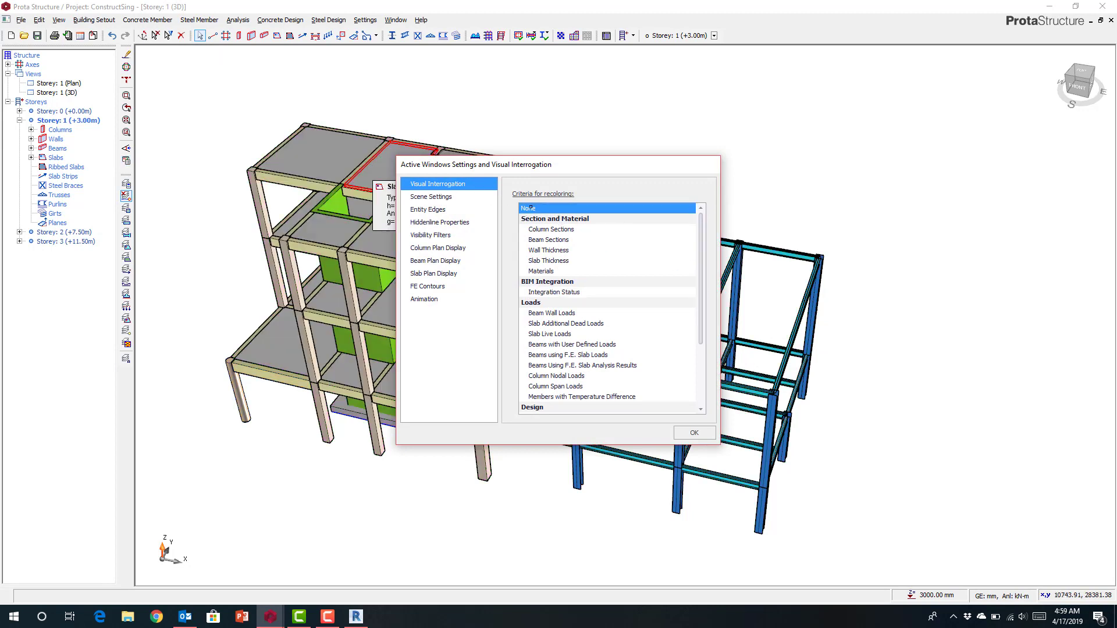
click(694, 433)
scroll(592, 256, up, 3)
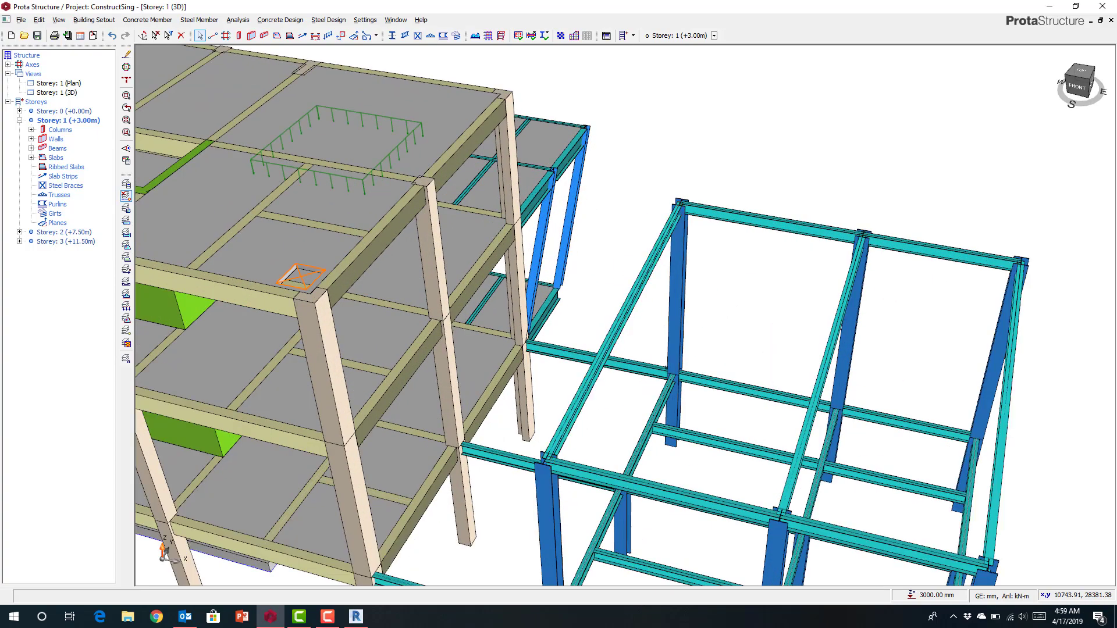
scroll(644, 298, down, 4)
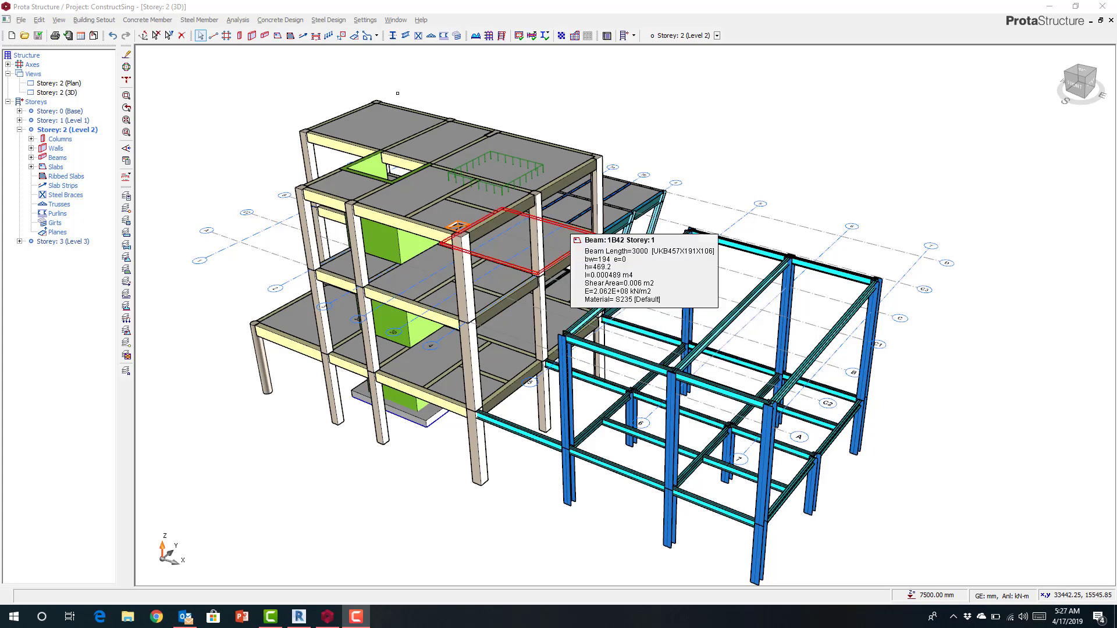
Step: Insert purlins across the steel frame's top beams using the UKPFC150X75X18 profile
click(444, 36)
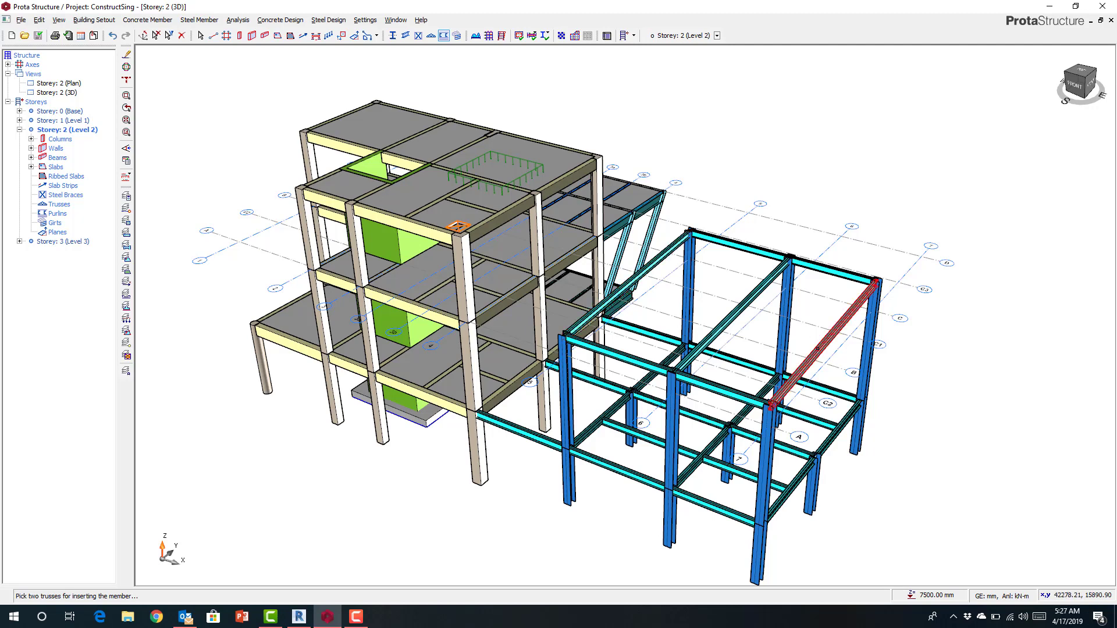
click(818, 348)
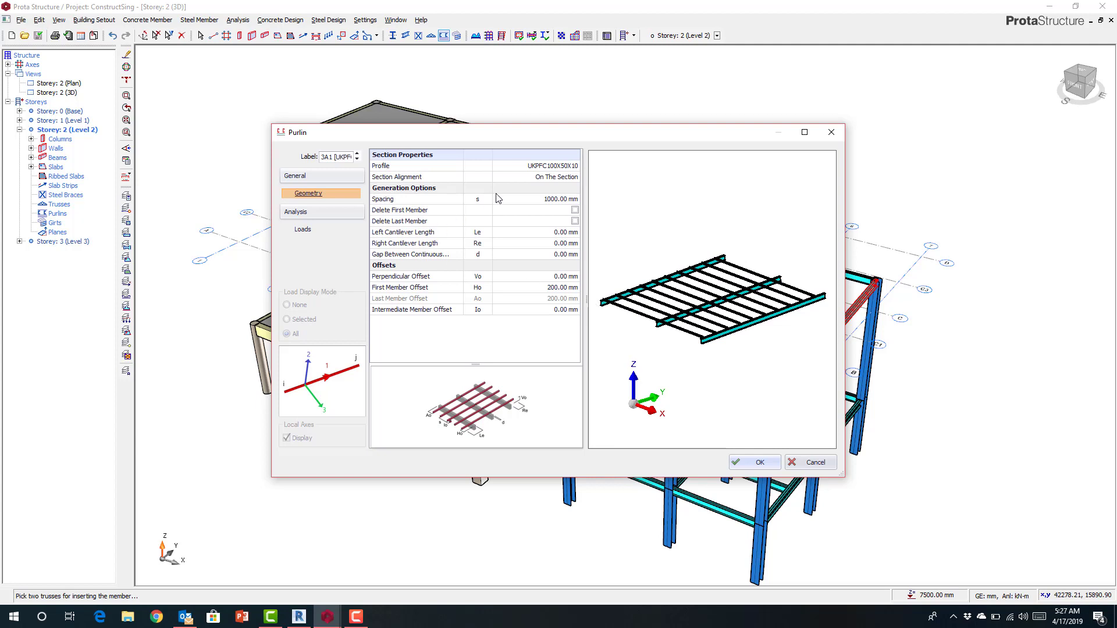
double_click(552, 167)
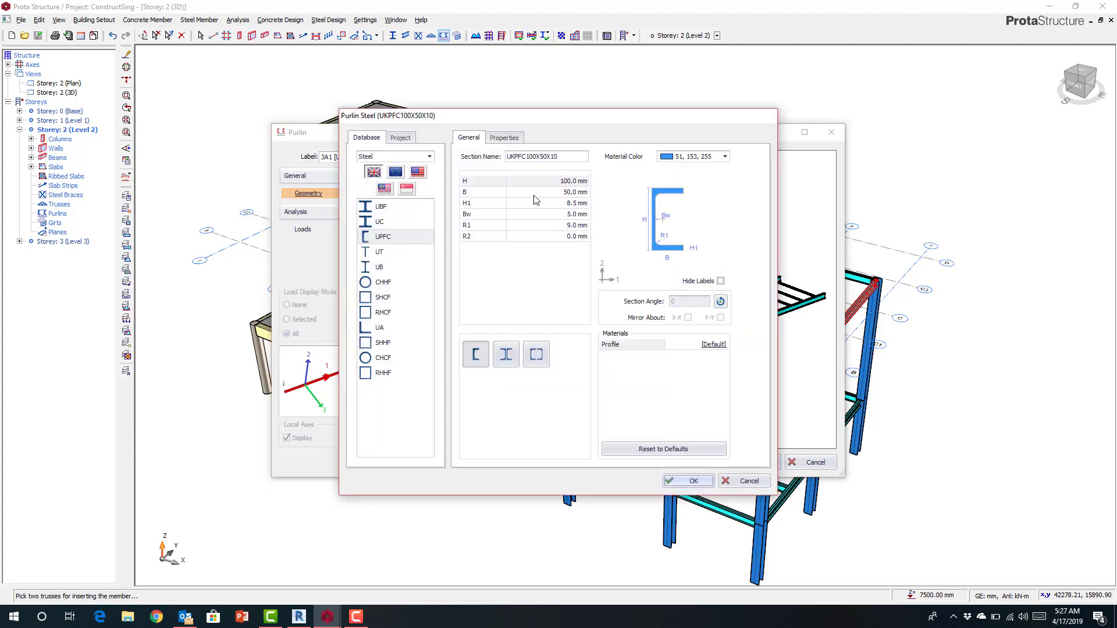
click(384, 236)
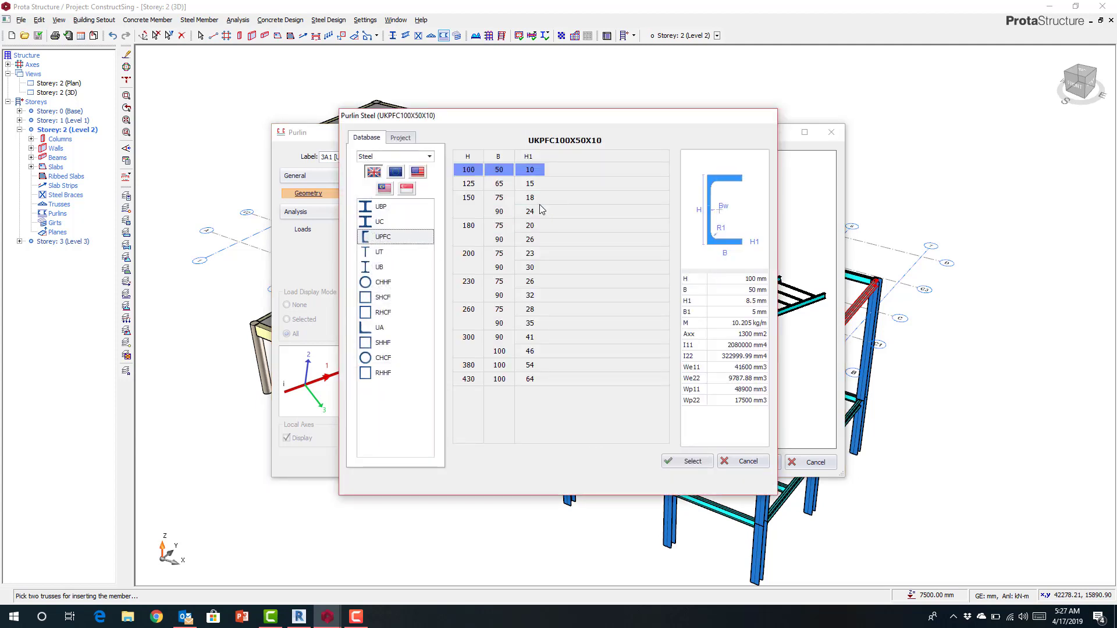
click(531, 197)
click(682, 463)
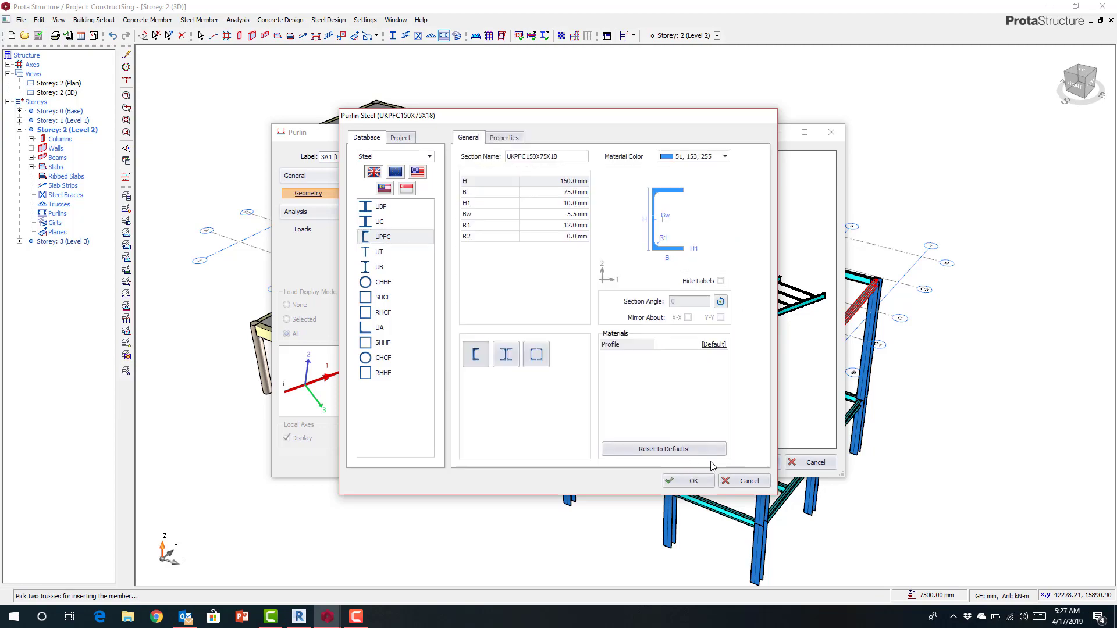
click(691, 481)
click(745, 462)
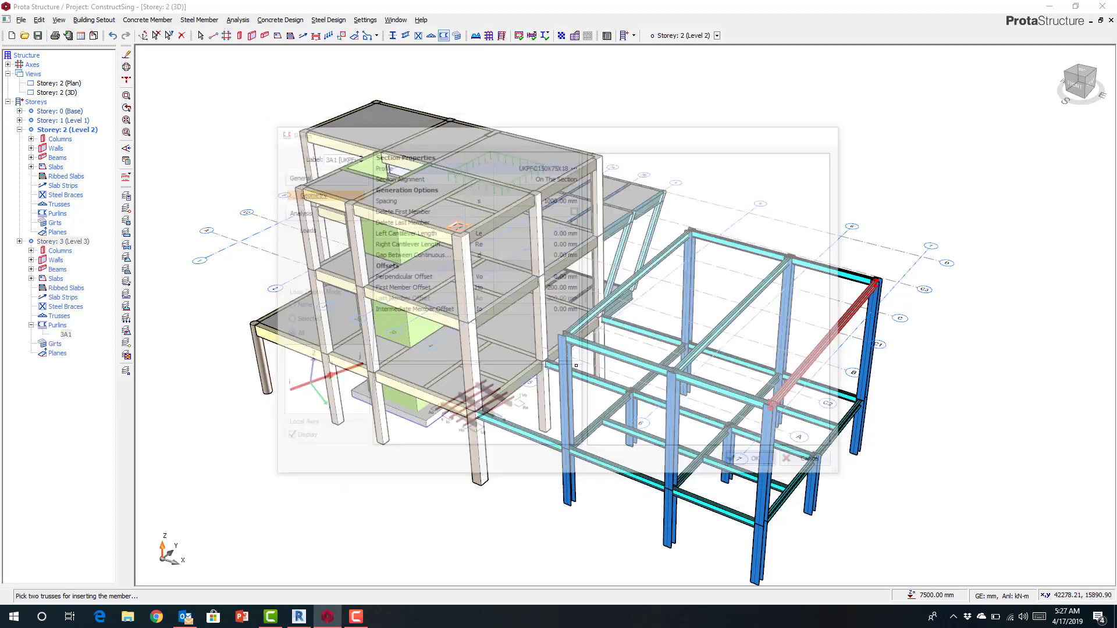
scroll(583, 357, up, 5)
scroll(583, 357, down, 5)
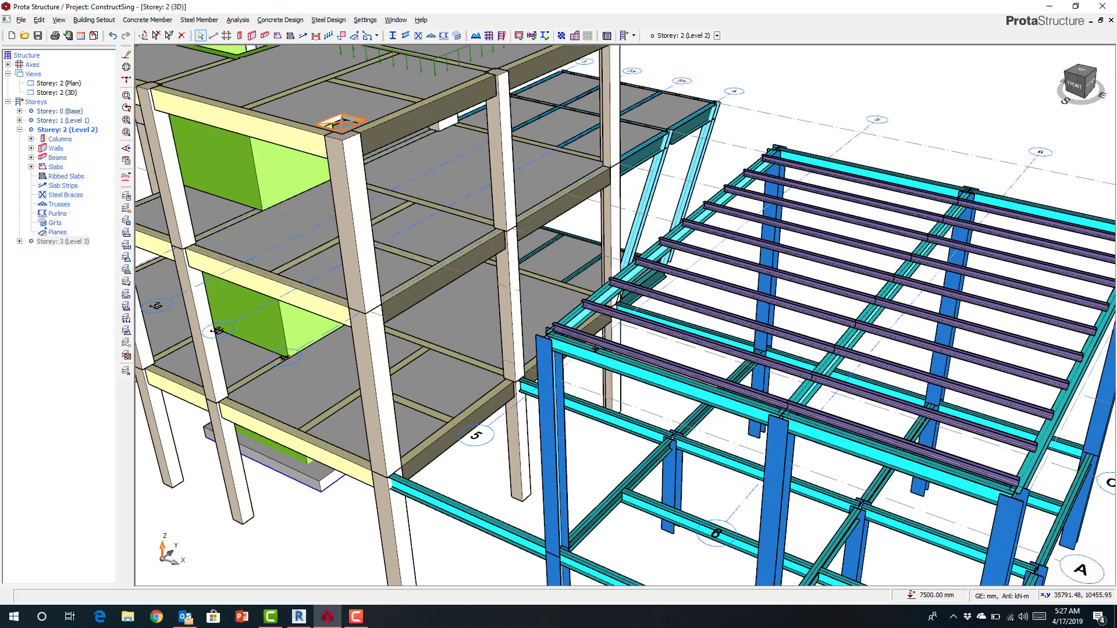
Step: Insert UKA90X90X8 X braces in the steel frame's front bay nearest the concrete building, on both the upper and lower storeys
scroll(814, 204, up, 3)
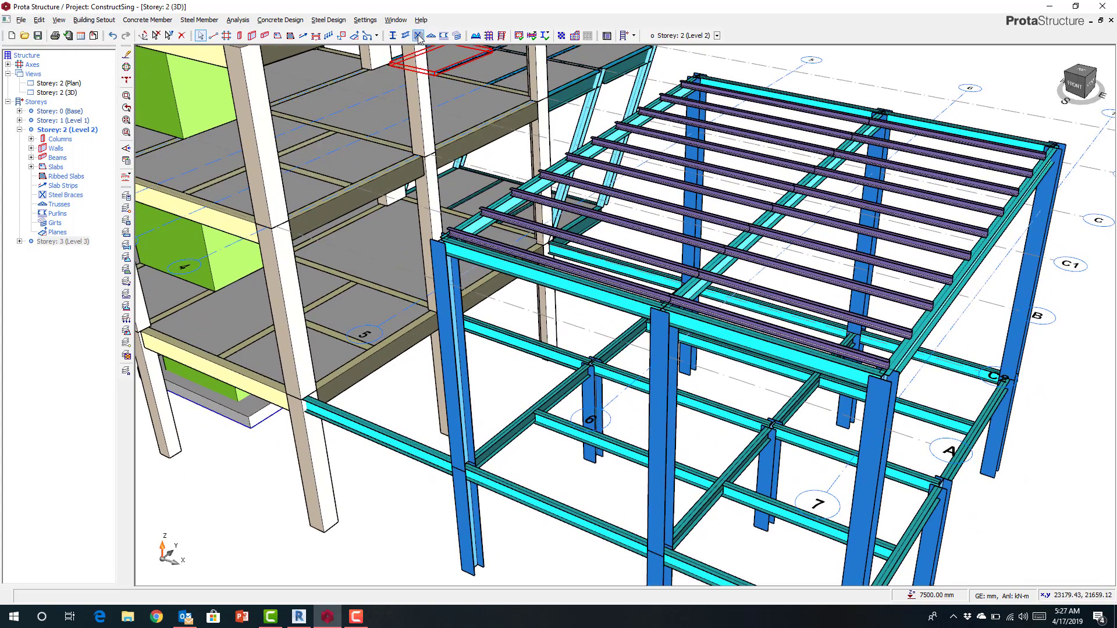
click(419, 36)
click(659, 365)
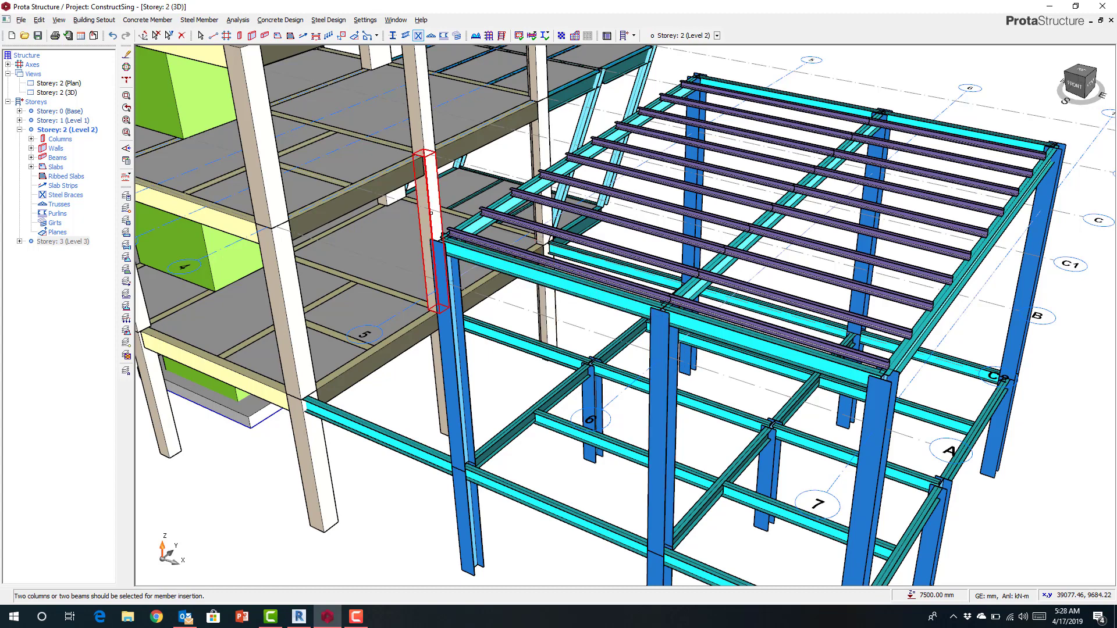
click(456, 343)
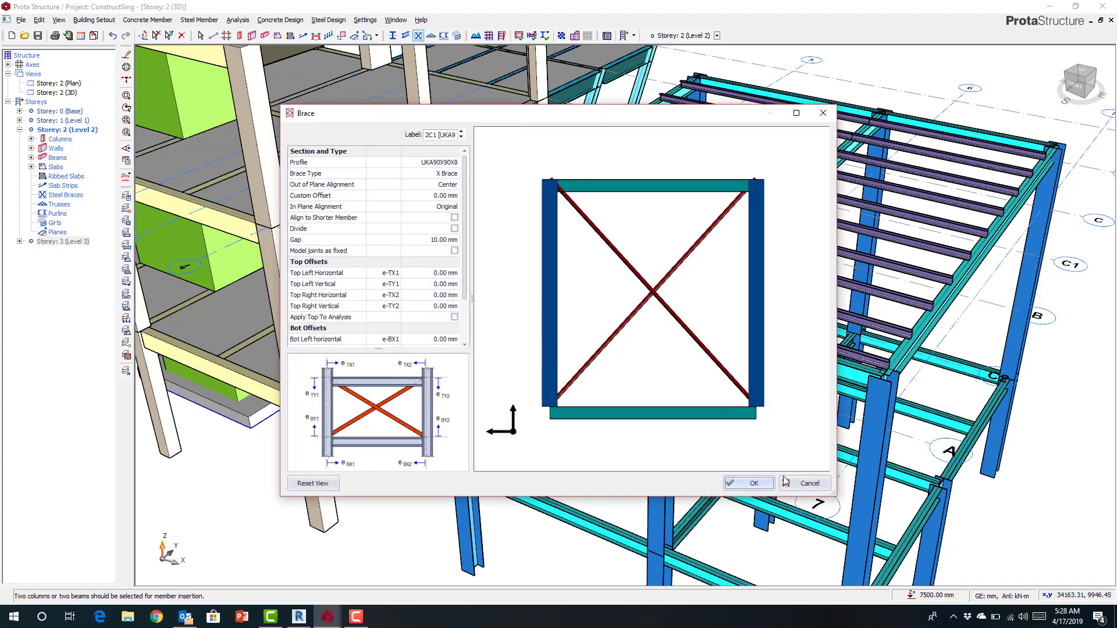
click(762, 484)
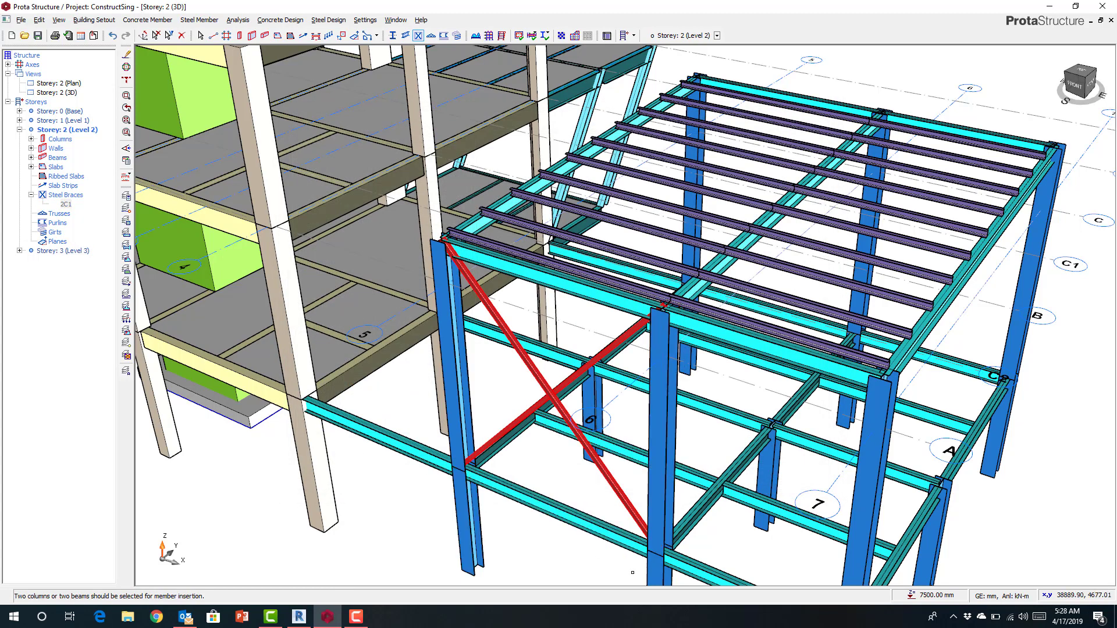
click(656, 563)
click(468, 524)
click(767, 482)
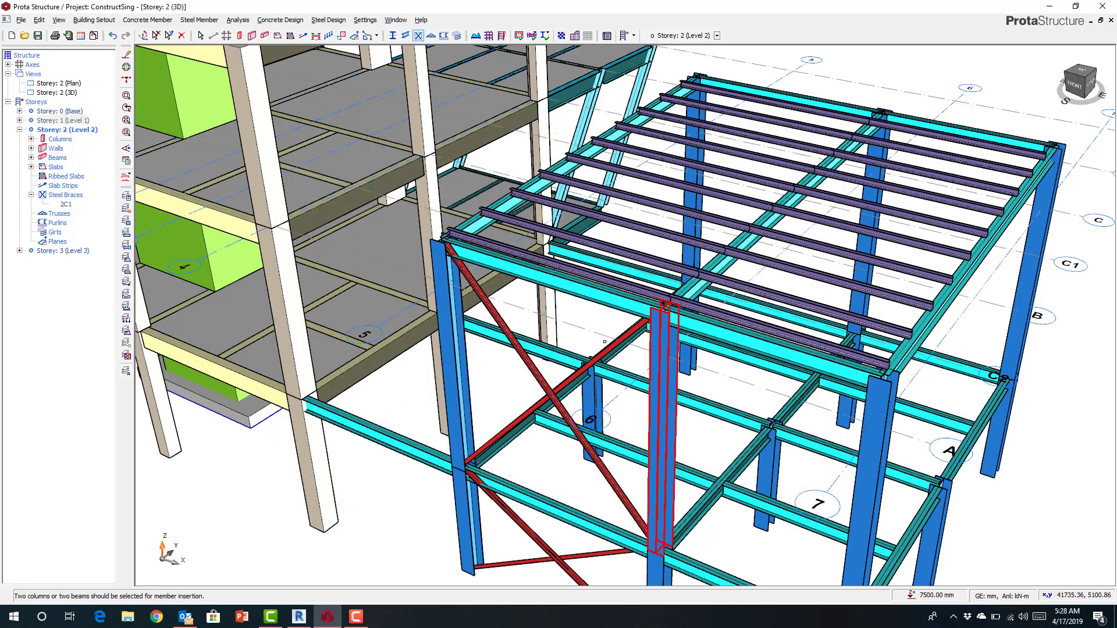
Step: Insert a UKA90X90X8 X brace between the front and rear roof beams of the bay nearest the concrete building
click(571, 294)
key(Escape)
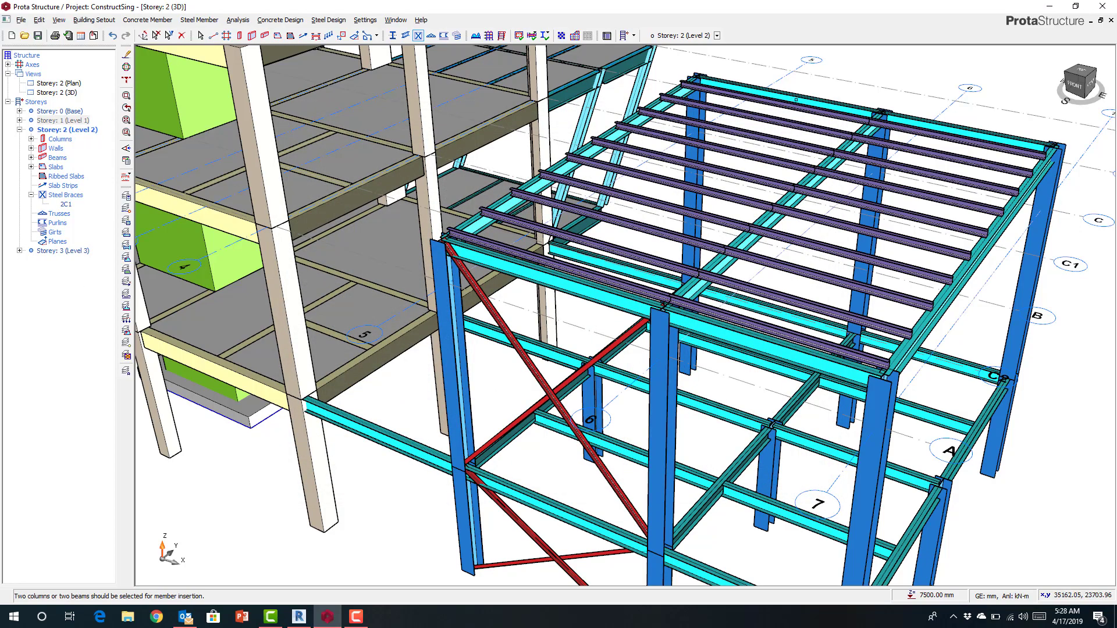
click(796, 100)
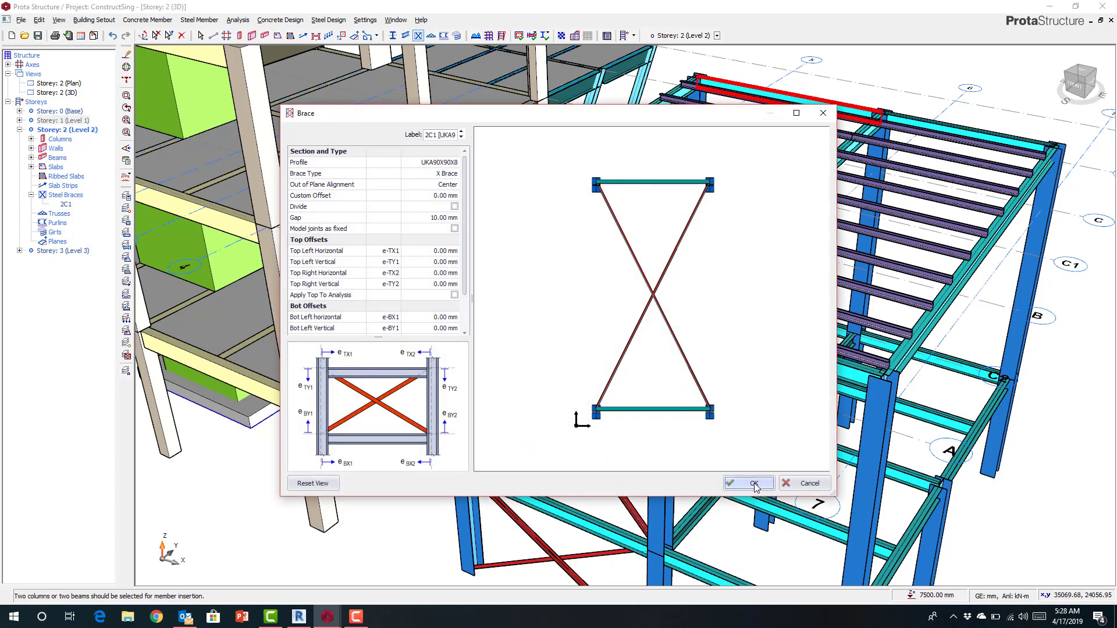
click(755, 485)
Step: Insert UKA90X90X8 X braces on both storeys of the steel frame's rear bay nearest the concrete building
middle_drag(755, 485, 683, 542)
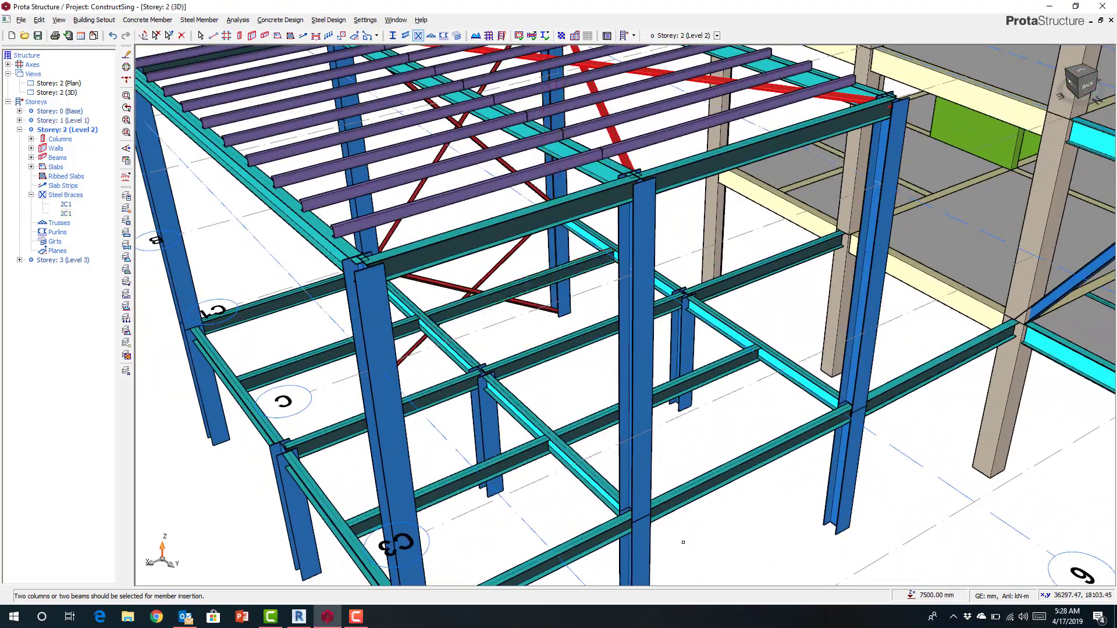
click(647, 552)
click(851, 464)
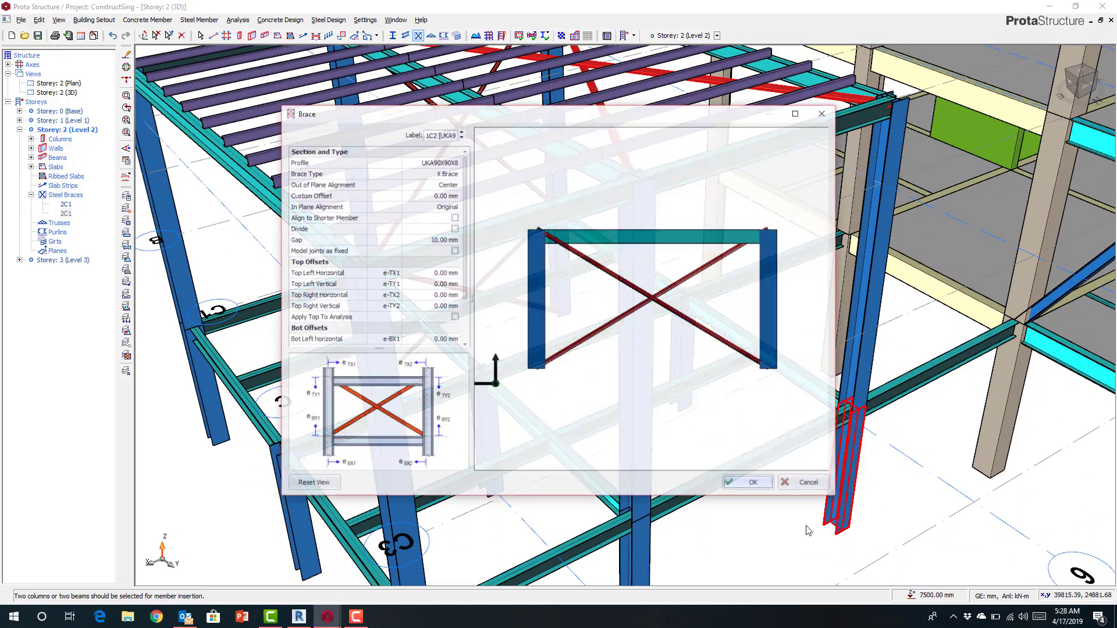
click(753, 482)
click(637, 349)
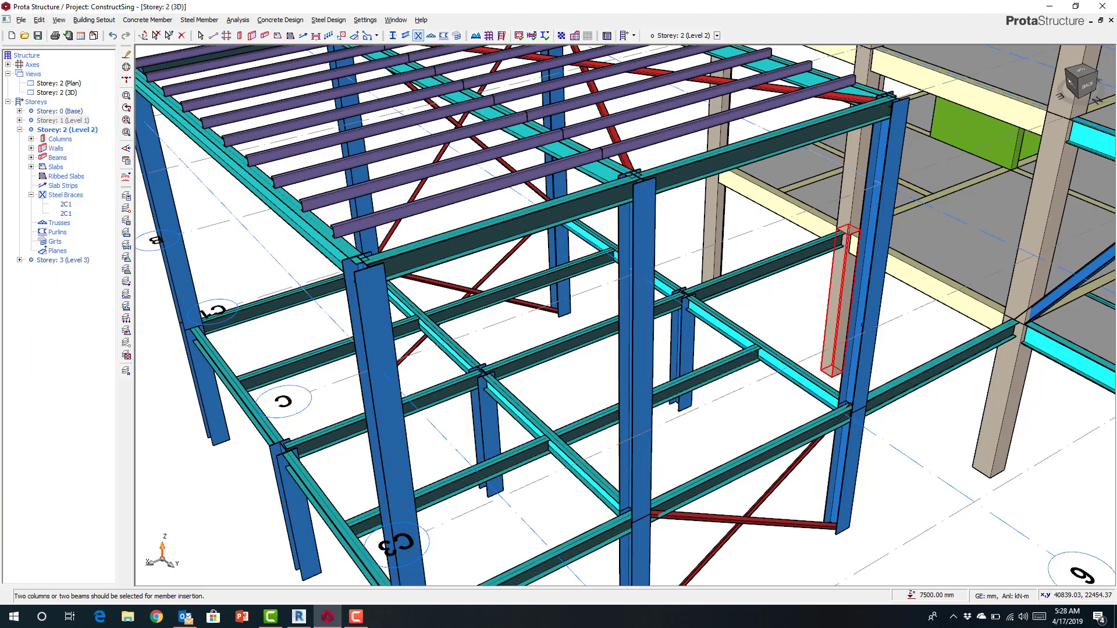
click(841, 344)
click(750, 485)
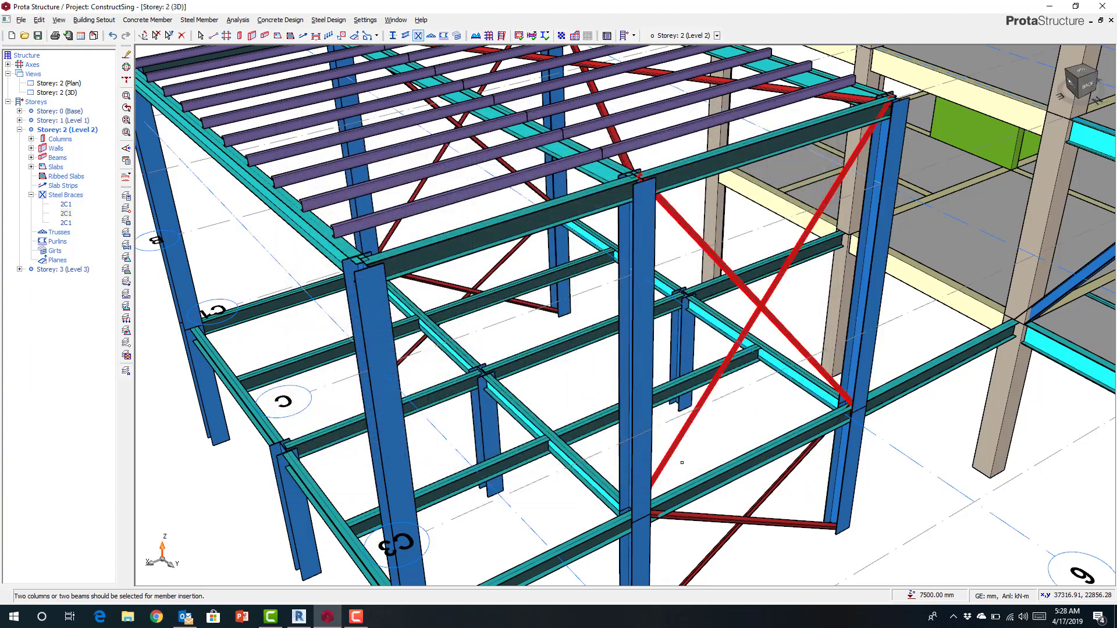
Step: Save the ConstructSing project with the new bracing
scroll(678, 417, down, 5)
middle_drag(687, 395, 826, 393)
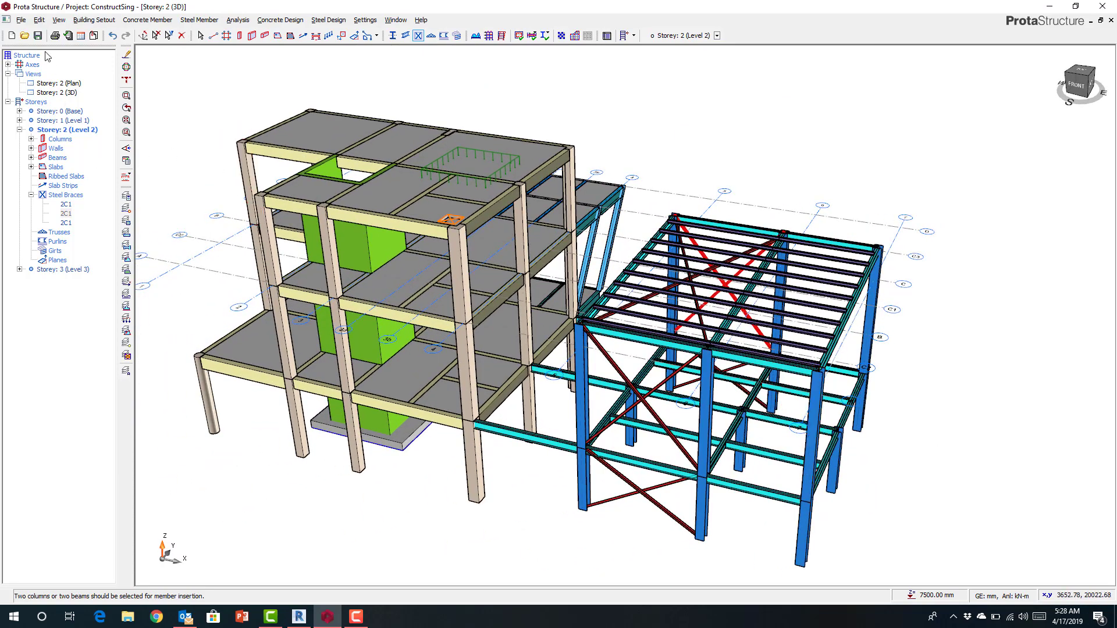
click(37, 35)
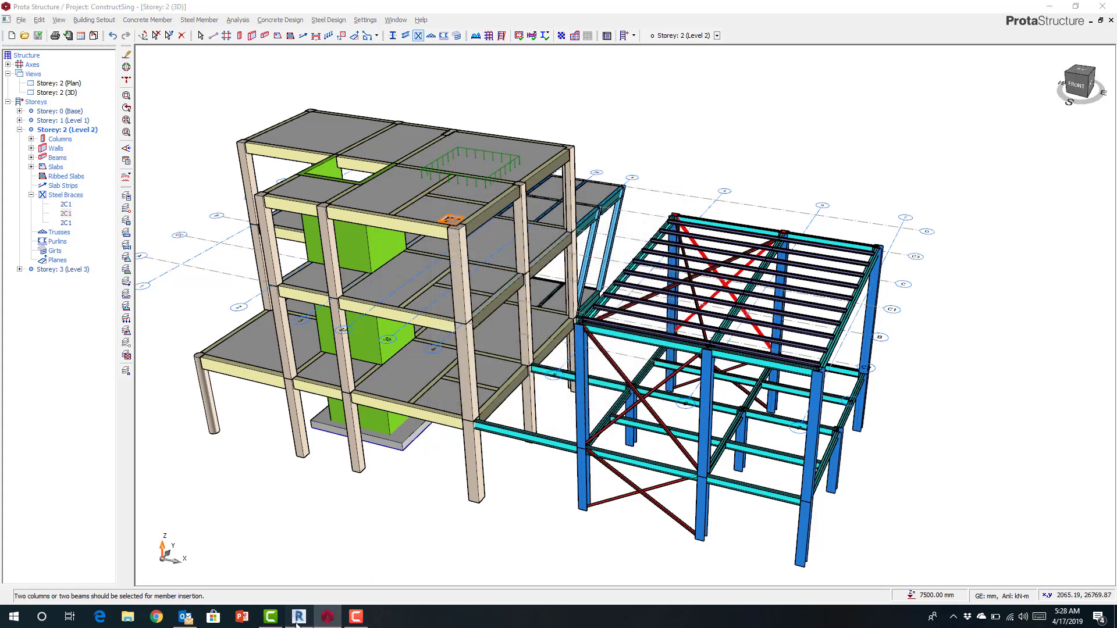
Step: Switch to Revit and start an import from ProtaStructure using the ConstructSing.Prota project file
click(307, 608)
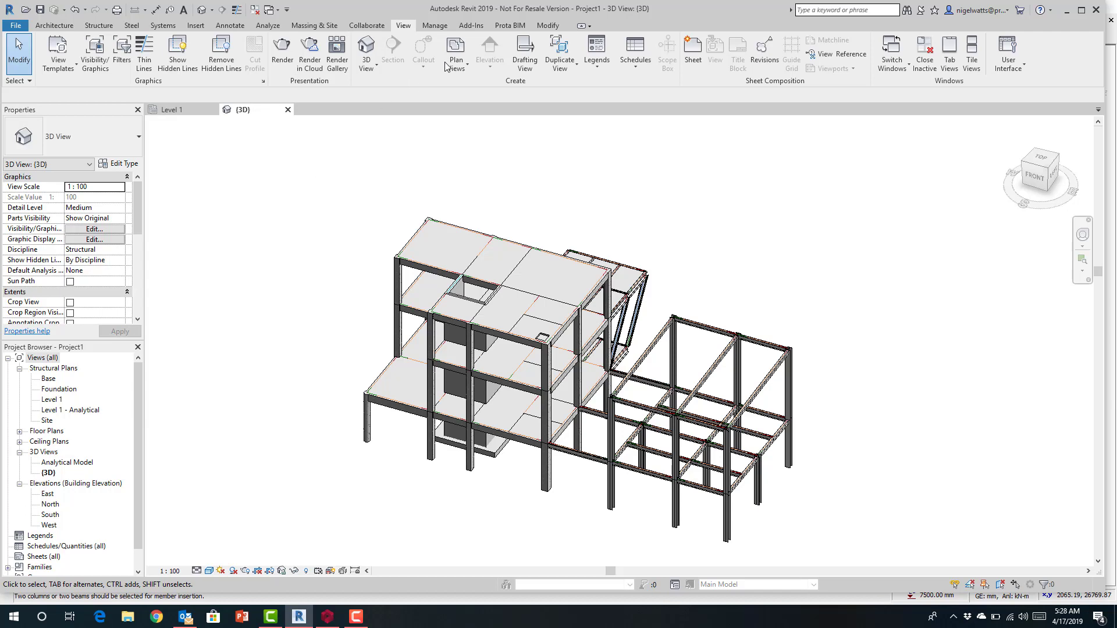
click(506, 26)
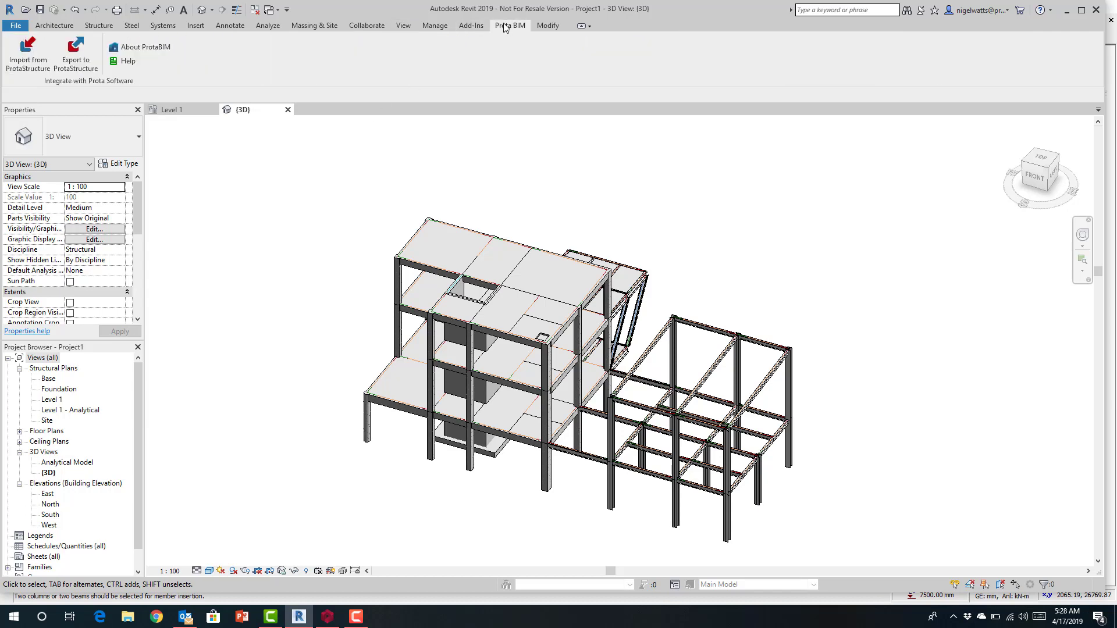
click(36, 61)
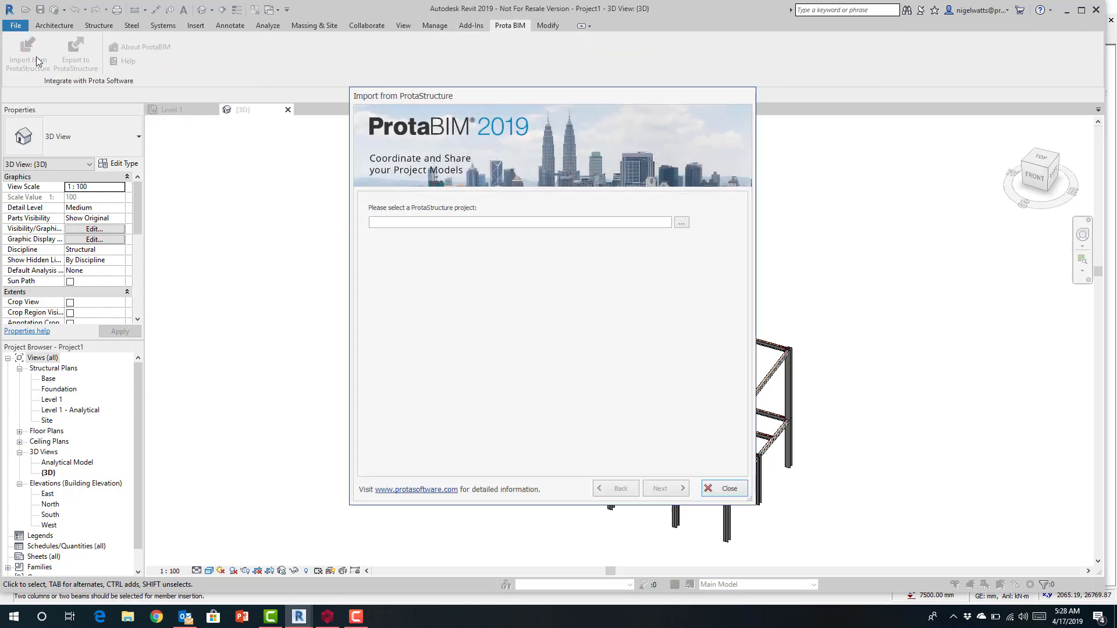
click(681, 224)
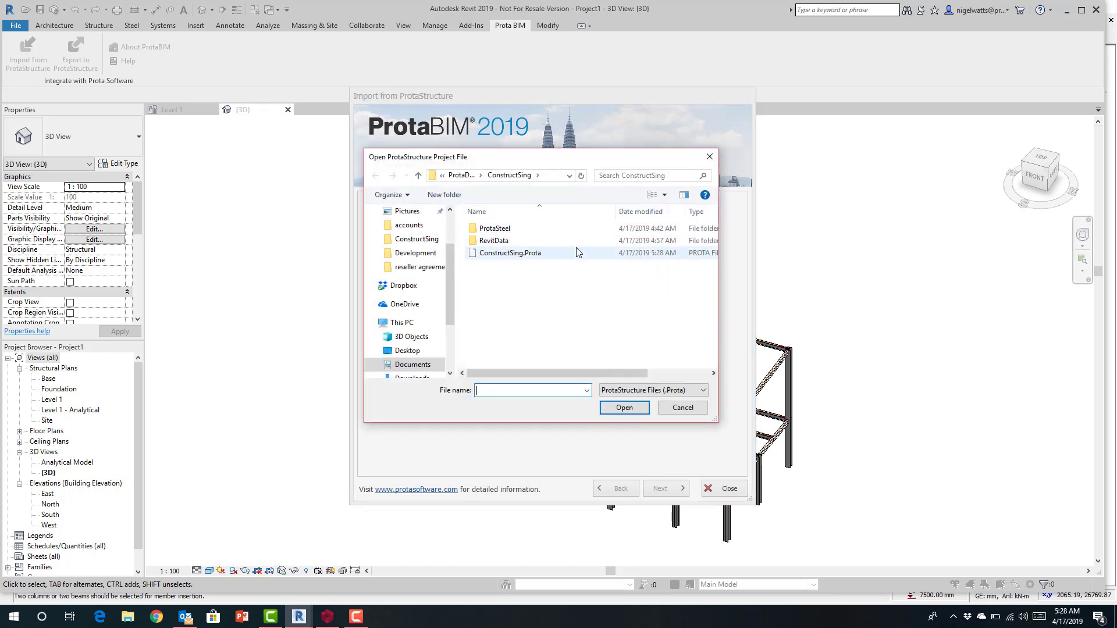
click(561, 252)
click(617, 407)
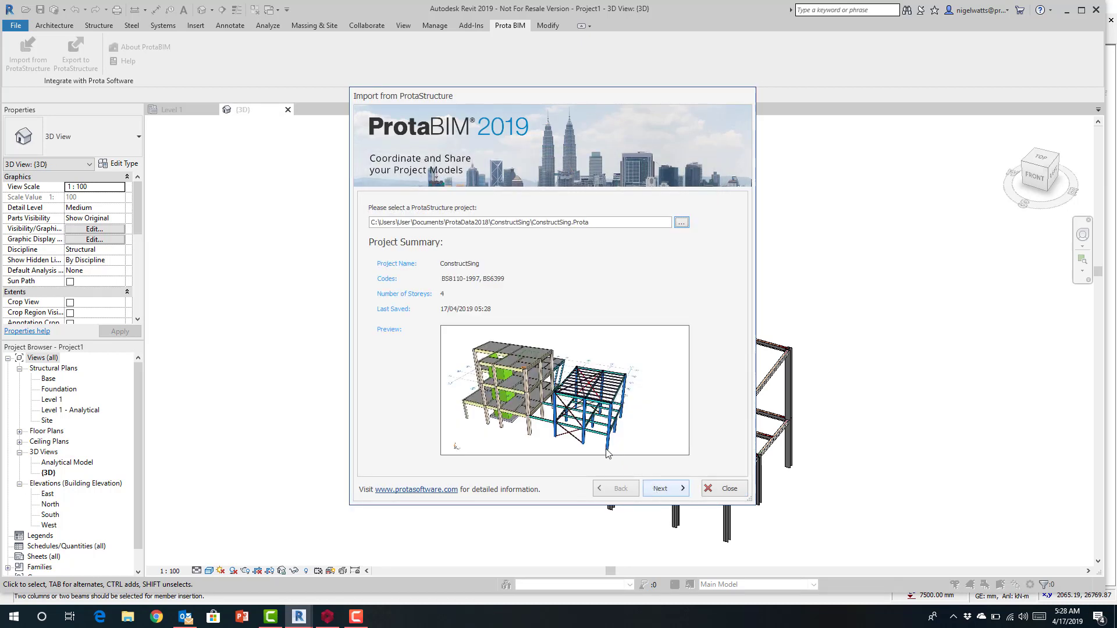
Step: Update the existing Revit model with only purlins, girts and braces, excluding all other member types, and close the import wizard
click(661, 491)
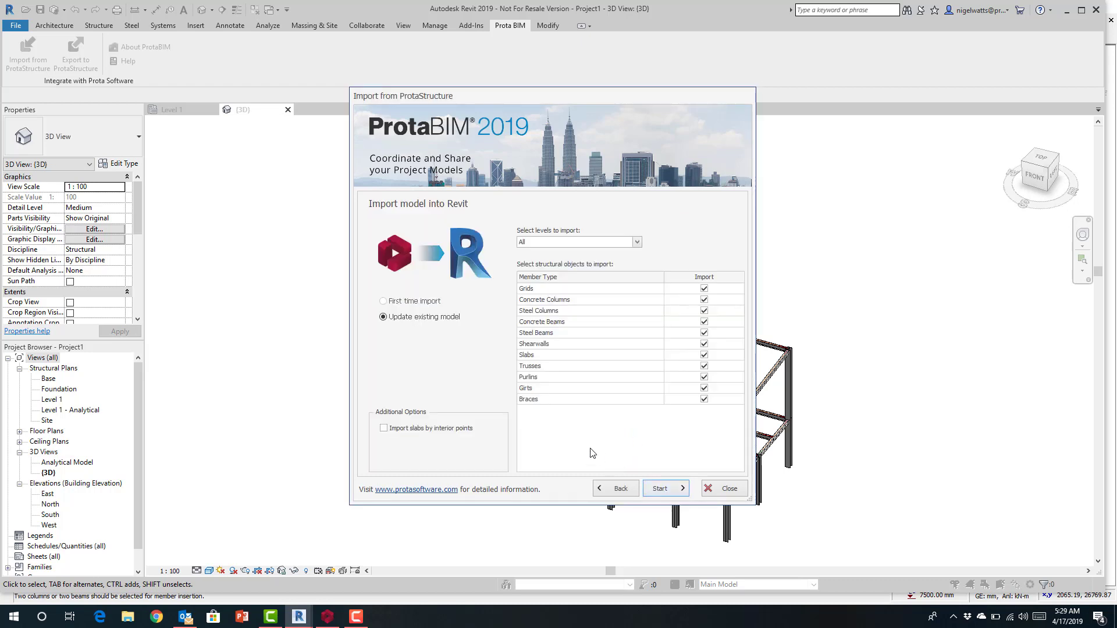
click(704, 291)
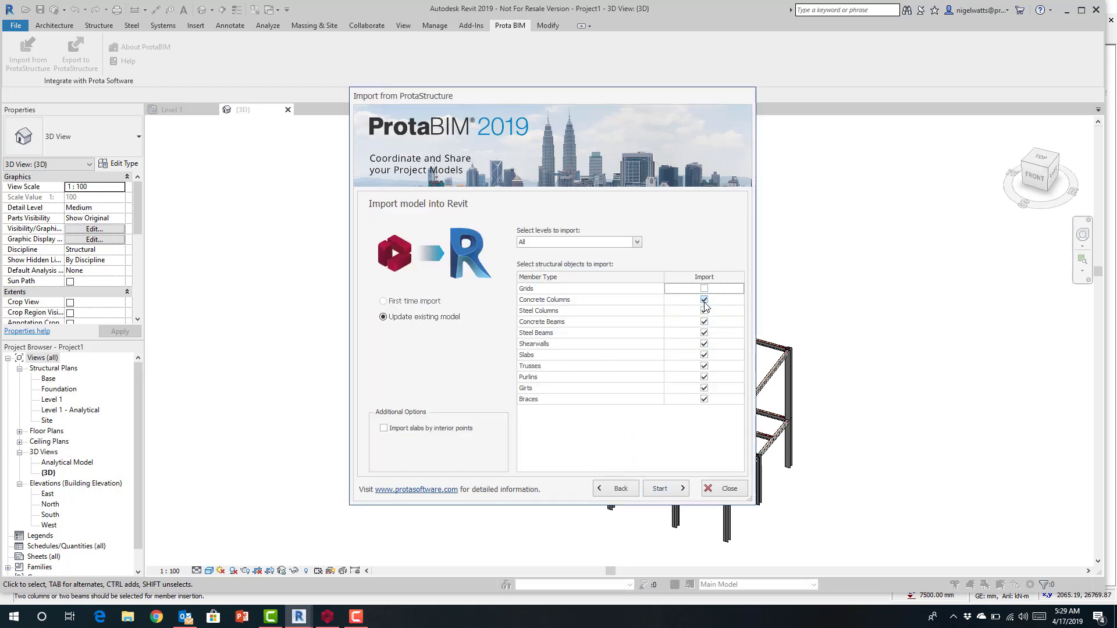
click(704, 300)
click(704, 310)
click(704, 322)
click(704, 333)
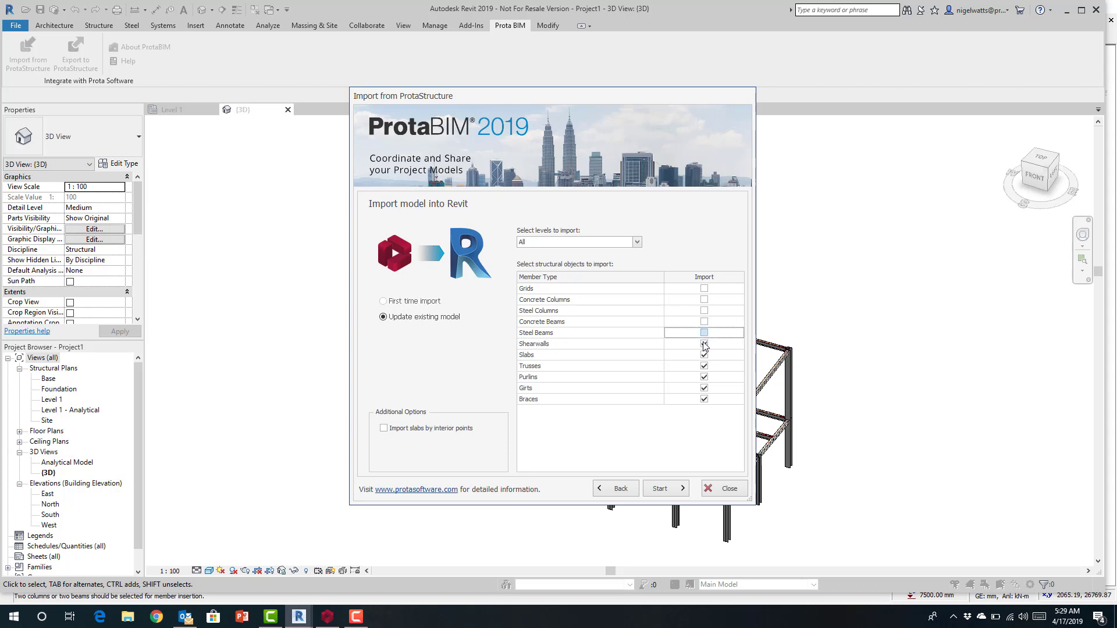
click(703, 343)
click(704, 355)
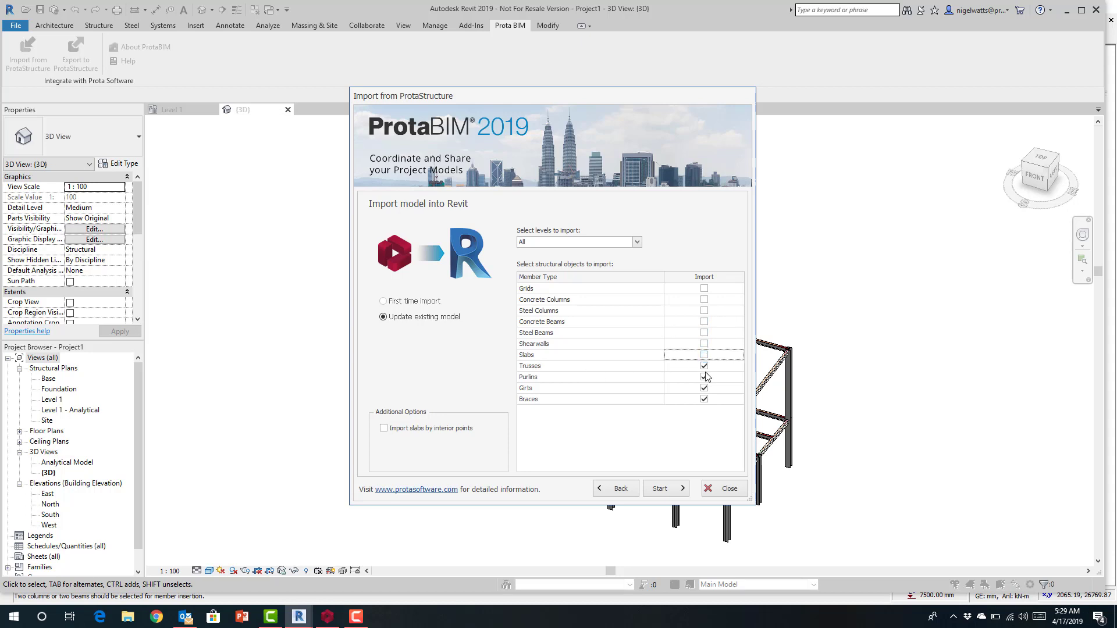
click(704, 366)
click(660, 490)
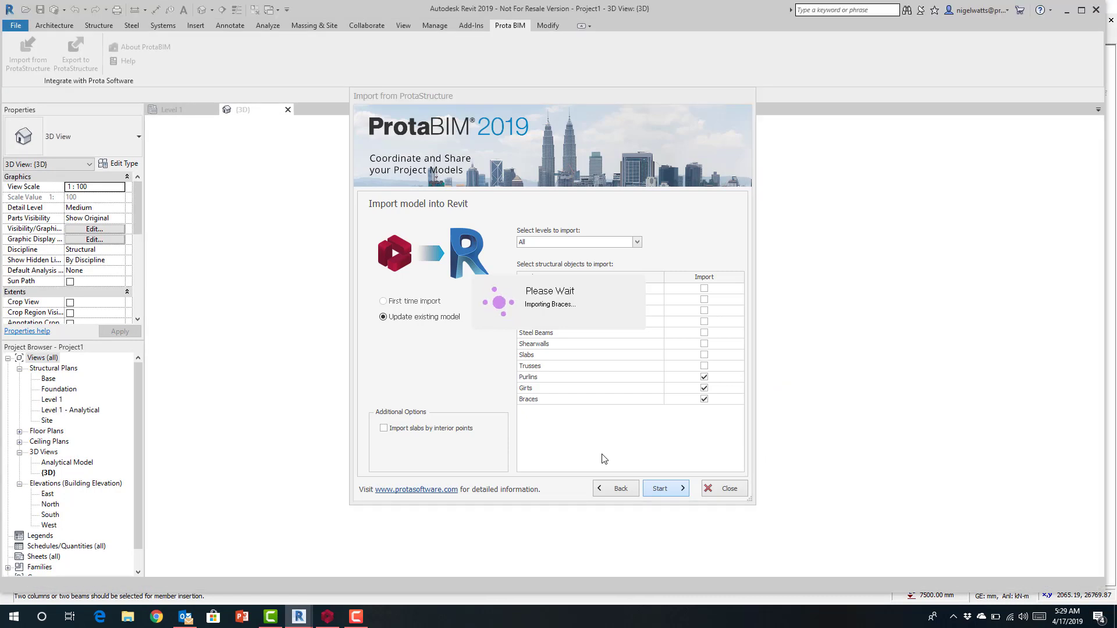
click(726, 490)
Step: Inspect the imported purlins and braces on the steel frame in 3D and select the upper steel column at grid A-5
scroll(677, 430, up, 6)
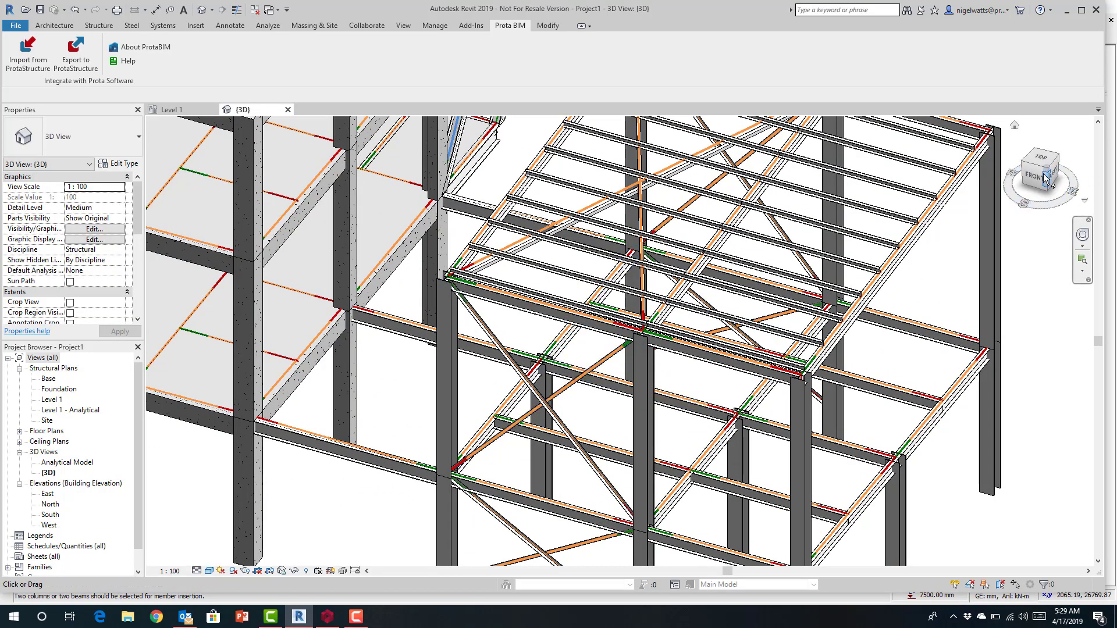
mouse_move(1080, 169)
mouse_down()
mouse_move(1047, 174)
mouse_move(1048, 195)
mouse_up()
scroll(663, 332, down, 6)
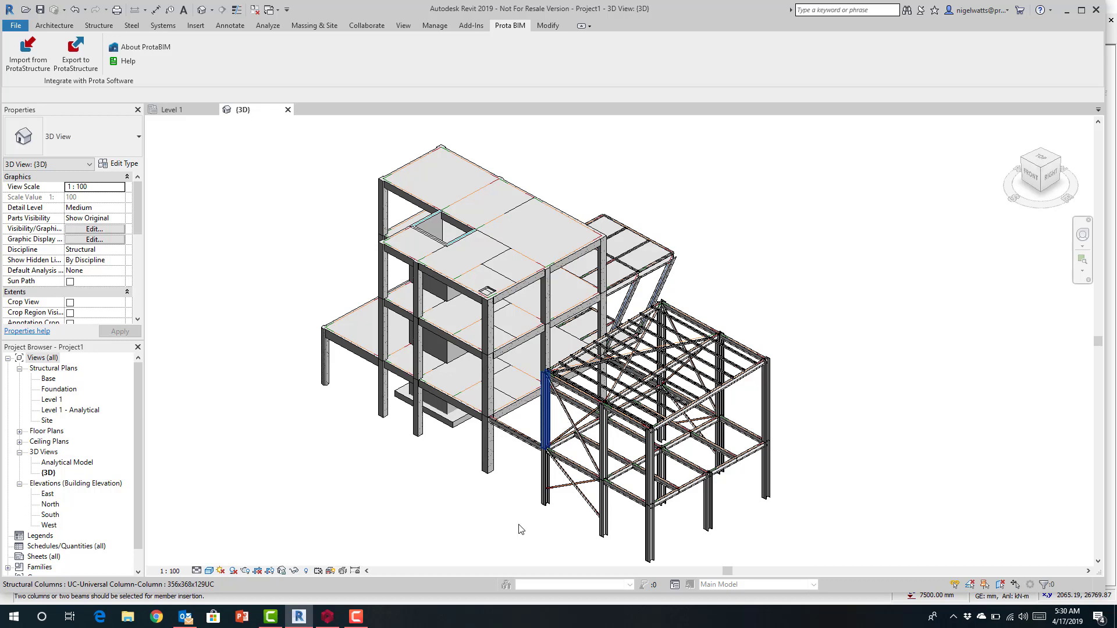
click(544, 419)
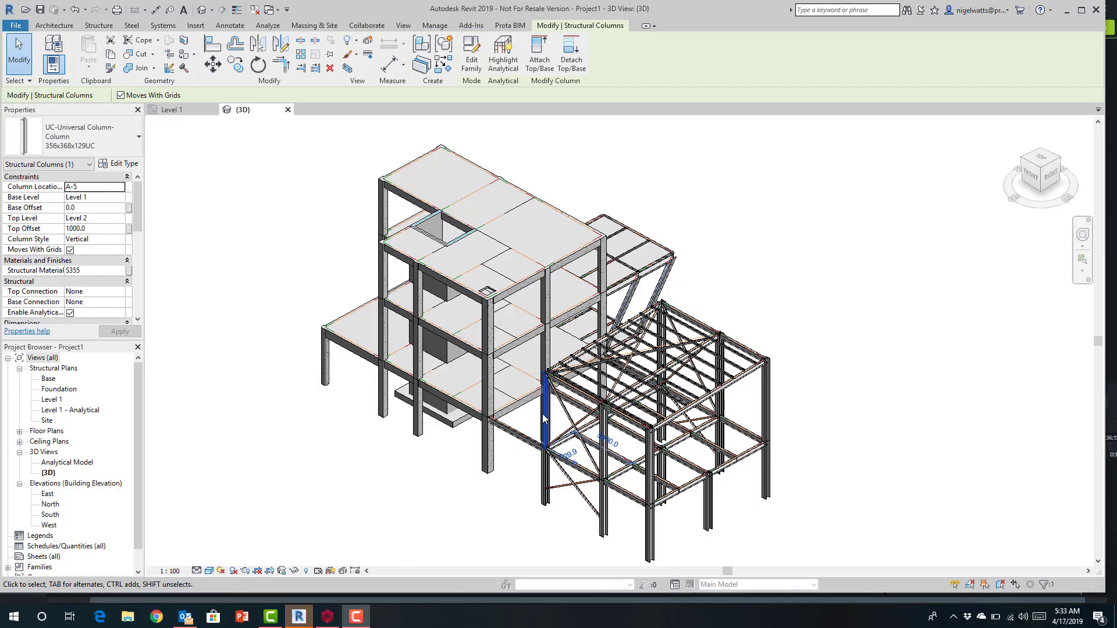